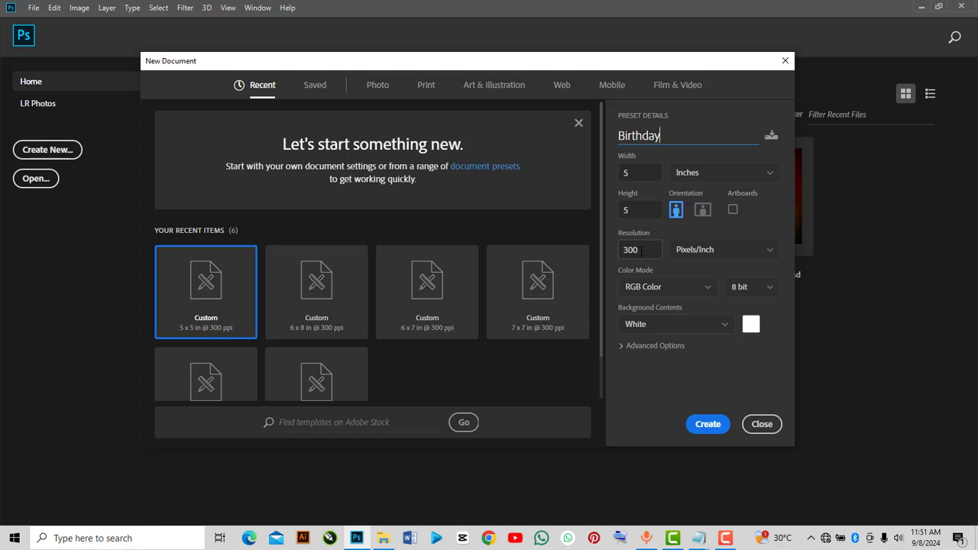
Create the 5 x 5 inch, 300 ppi document named Birthday
{"action": "left_click", "coordinate": [709, 424]}
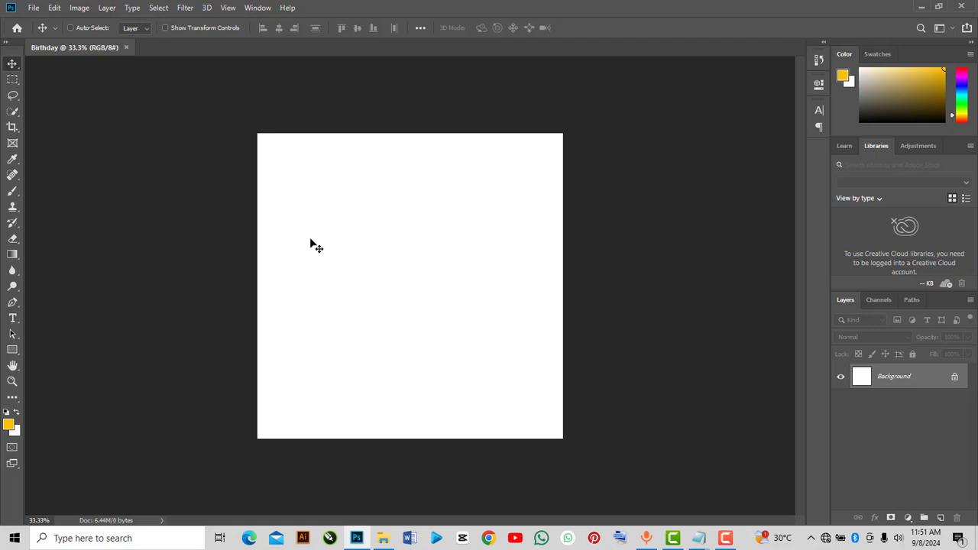
{"action": "scroll", "coordinate": [321, 246], "scroll_direction": "up", "scroll_amount": 1}
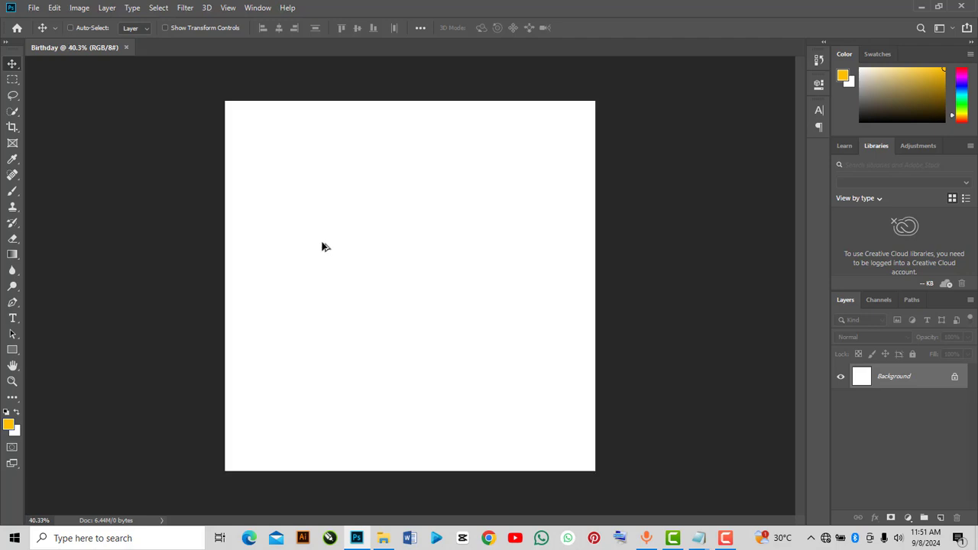
{"action": "scroll", "coordinate": [348, 261], "scroll_direction": "up", "scroll_amount": 1}
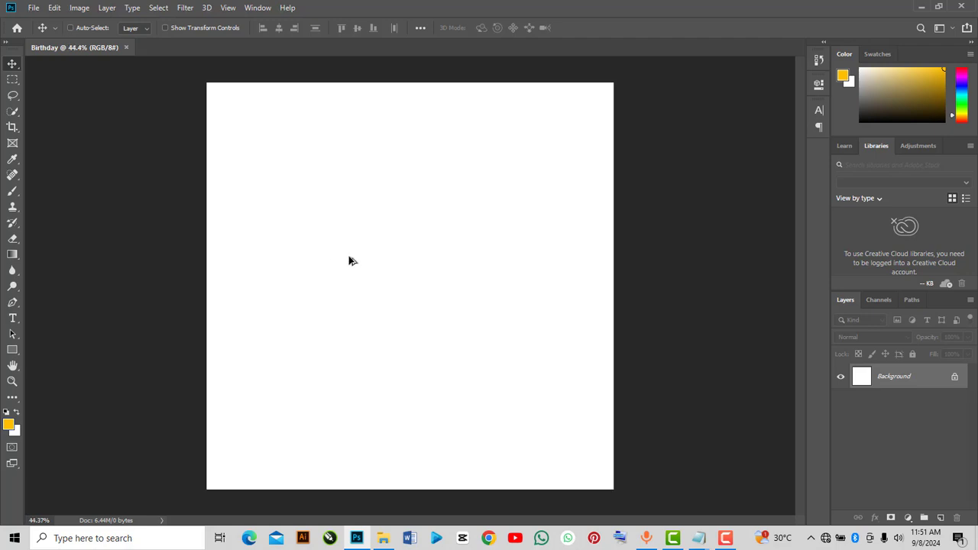
{"action": "scroll", "coordinate": [349, 261], "scroll_direction": "up", "scroll_amount": 1}
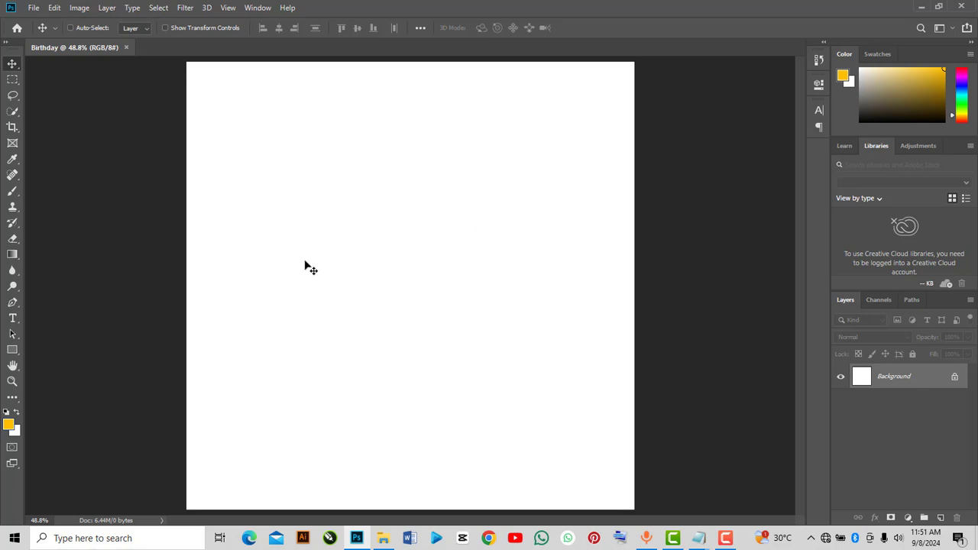
Check the source images folder in File Explorer, then unlock the Background layer
{"action": "left_click", "coordinate": [383, 538]}
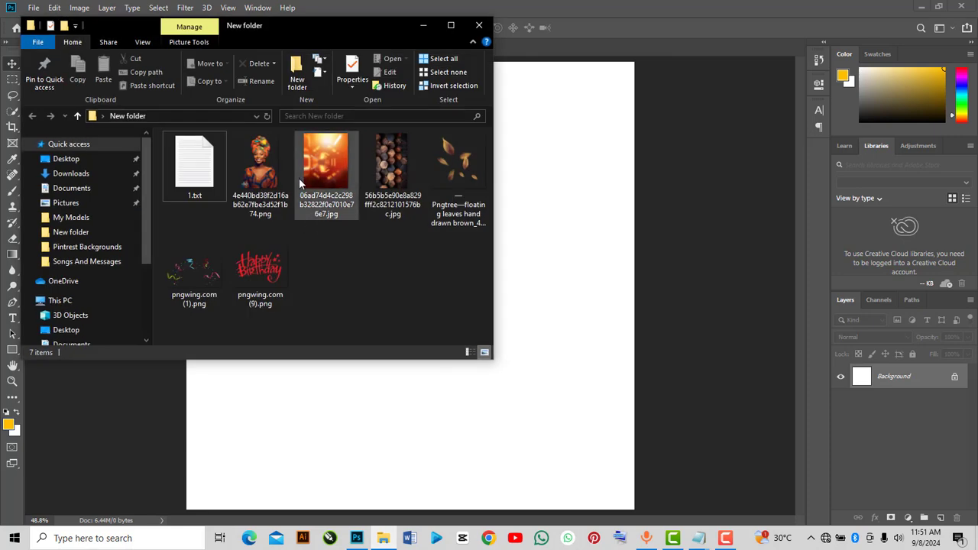
{"action": "left_click", "coordinate": [456, 21]}
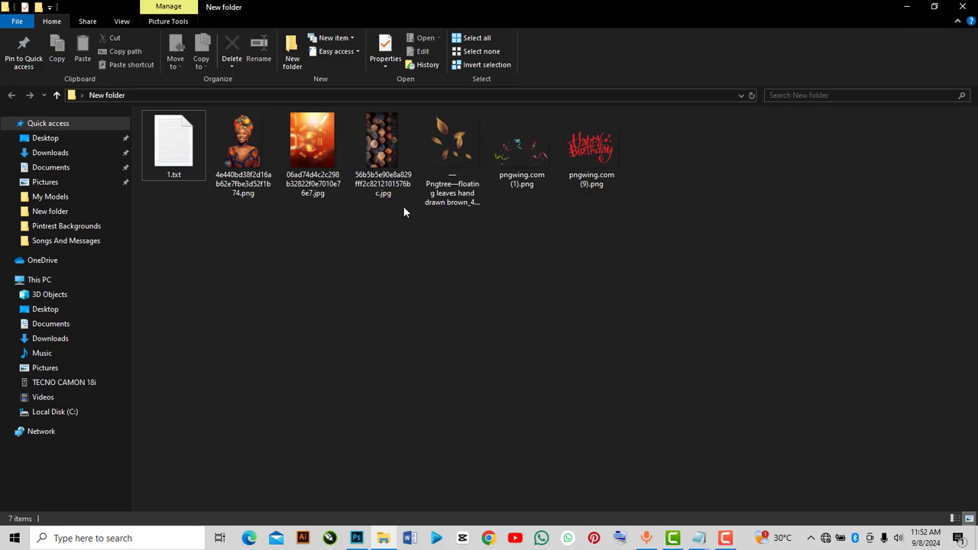
{"action": "left_click", "coordinate": [907, 7]}
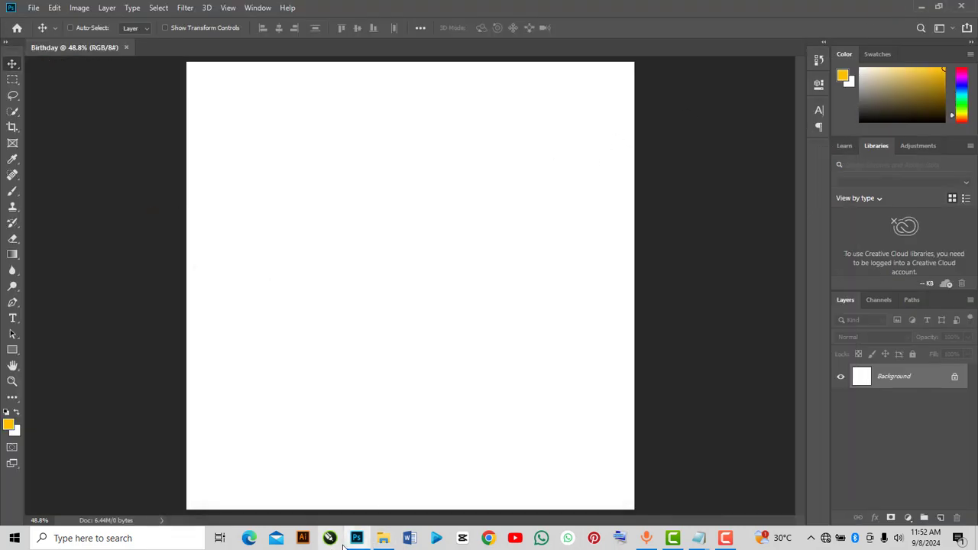
{"action": "mouse_move", "coordinate": [383, 538]}
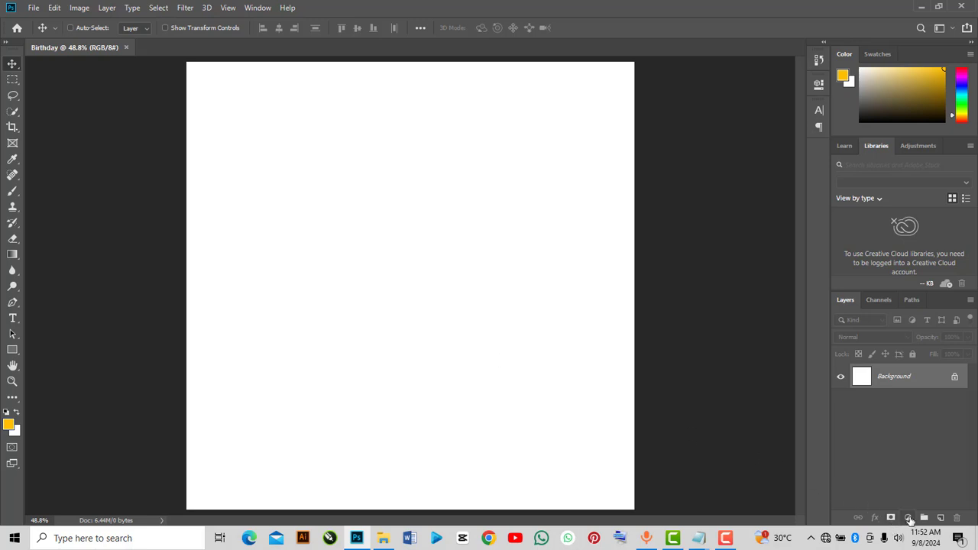
{"action": "left_click", "coordinate": [955, 377]}
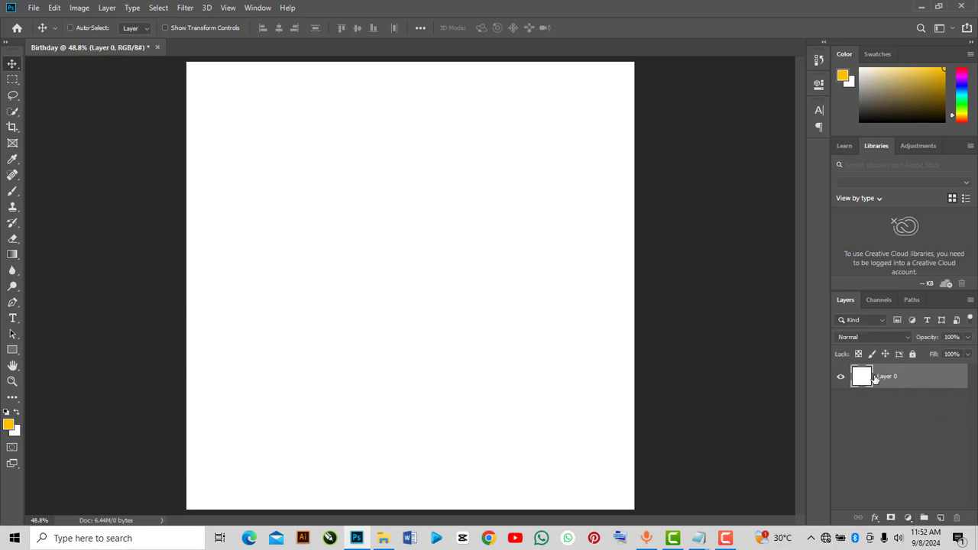
Add a Solid Color fill layer in near-black, hex 0b0901
{"action": "left_click", "coordinate": [907, 518]}
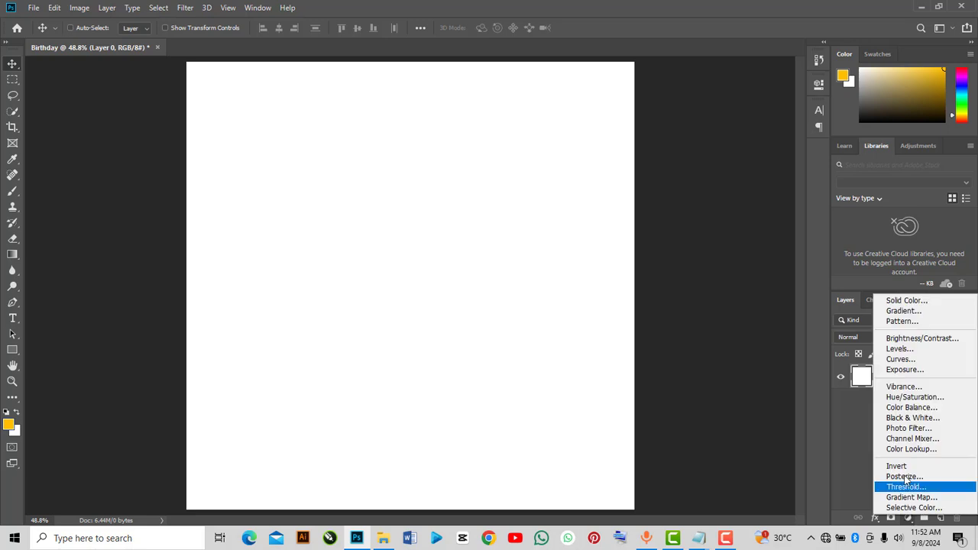
{"action": "left_click", "coordinate": [903, 301]}
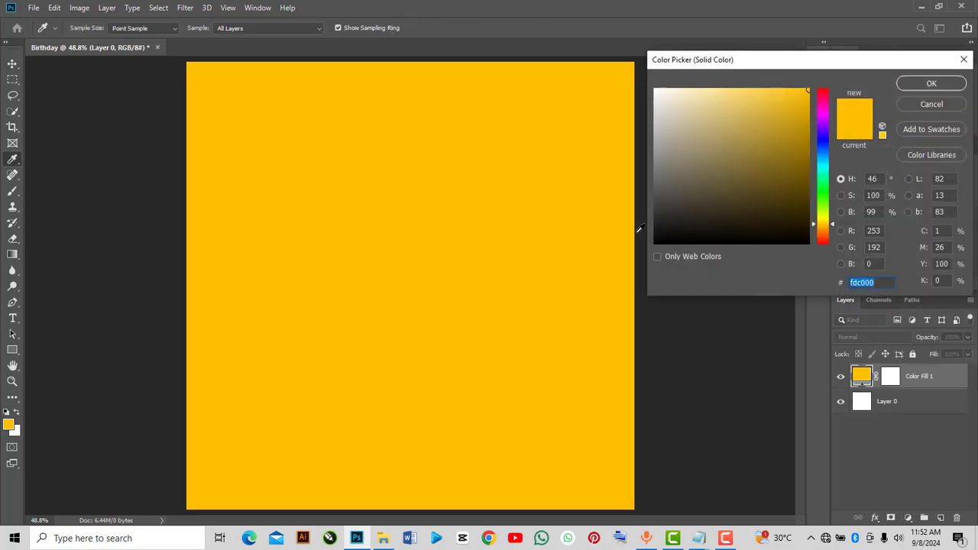
{"action": "left_click", "coordinate": [803, 232]}
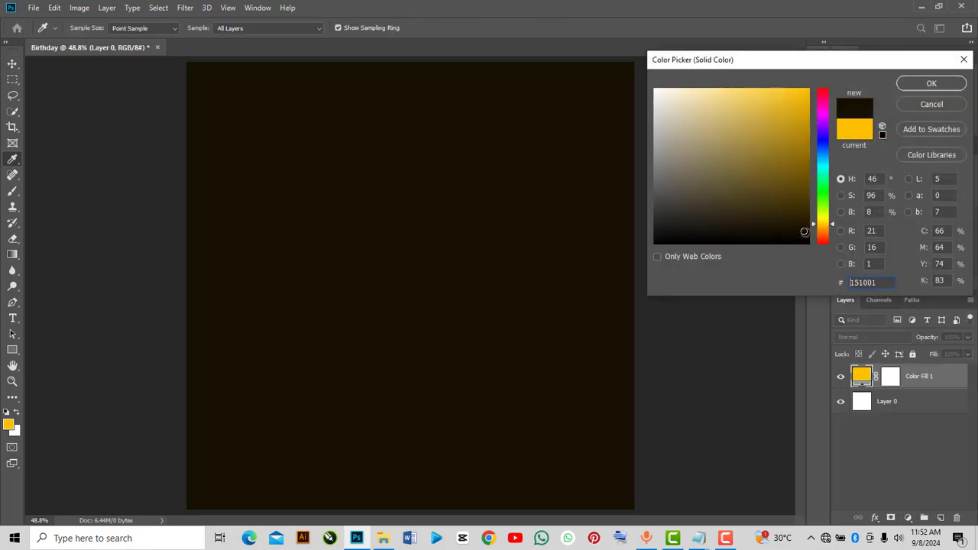
{"action": "left_click_drag", "start_coordinate": [804, 232], "coordinate": [798, 237]}
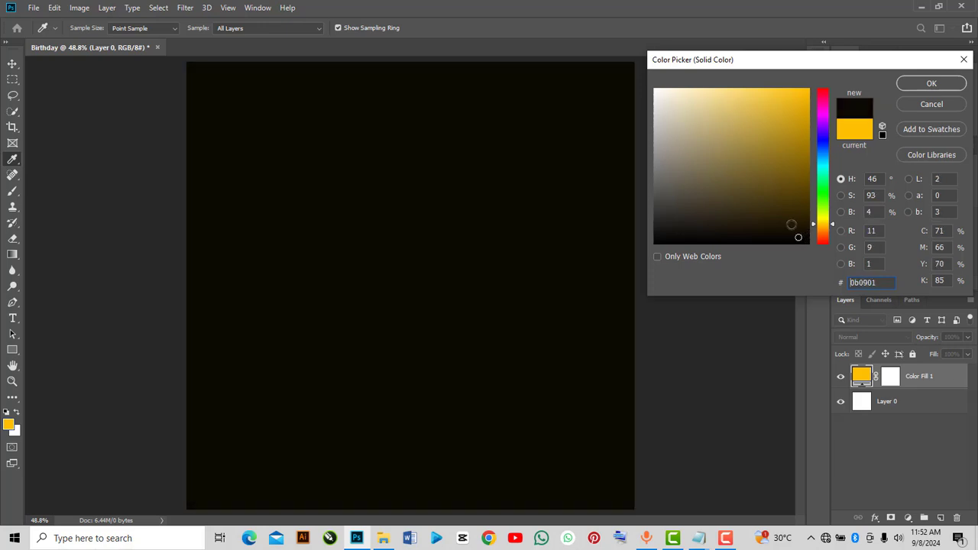
{"action": "left_click", "coordinate": [915, 84]}
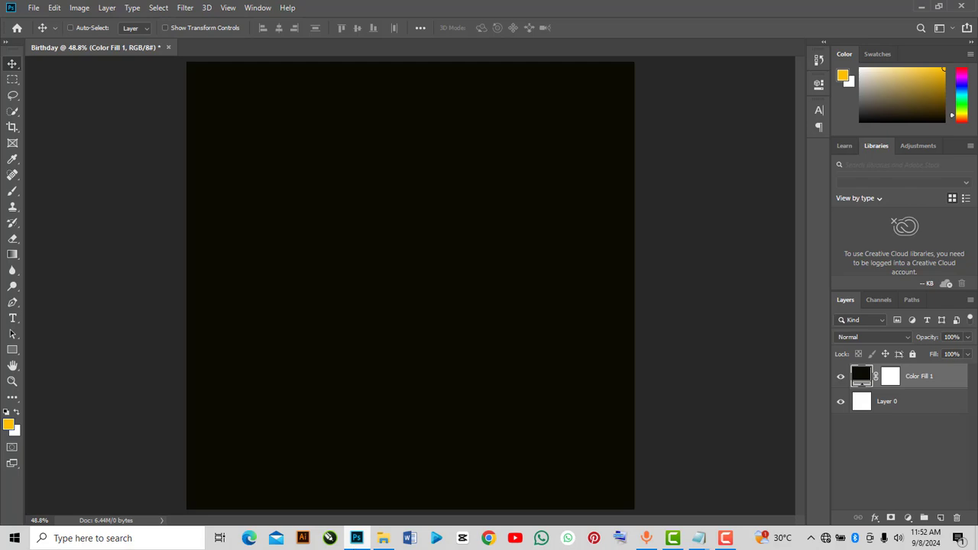
Drag the orange 06ad74d4…6e7.jpg image from the folder onto the canvas and scale it to about 50% to cover the document
{"action": "left_click", "coordinate": [383, 538]}
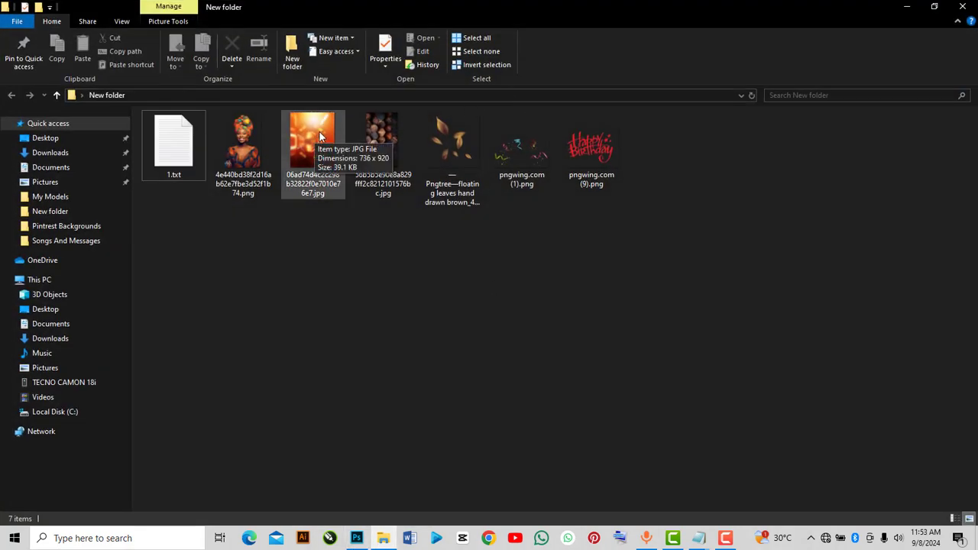
{"action": "left_click_drag", "start_coordinate": [313, 131], "coordinate": [398, 334]}
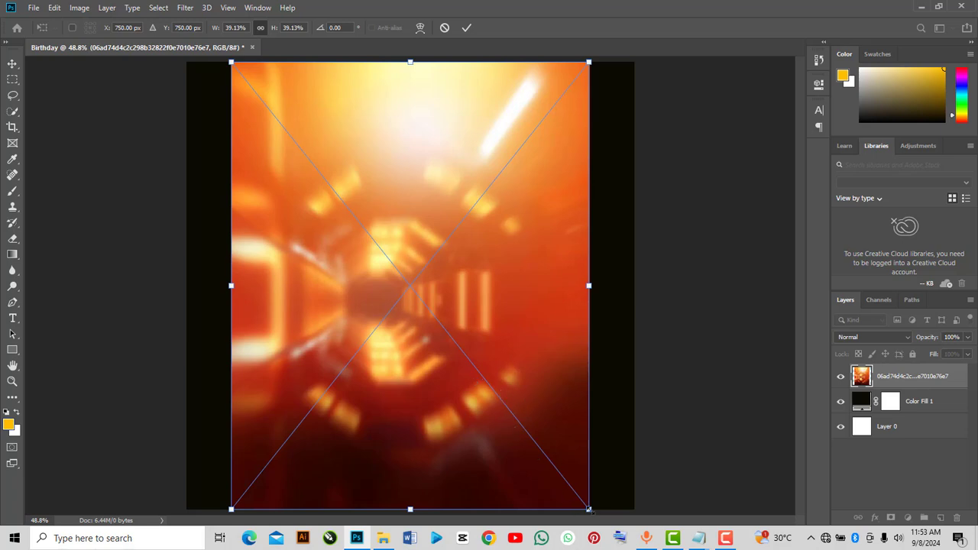
{"action": "left_click_drag", "start_coordinate": [588, 509], "coordinate": [671, 545]}
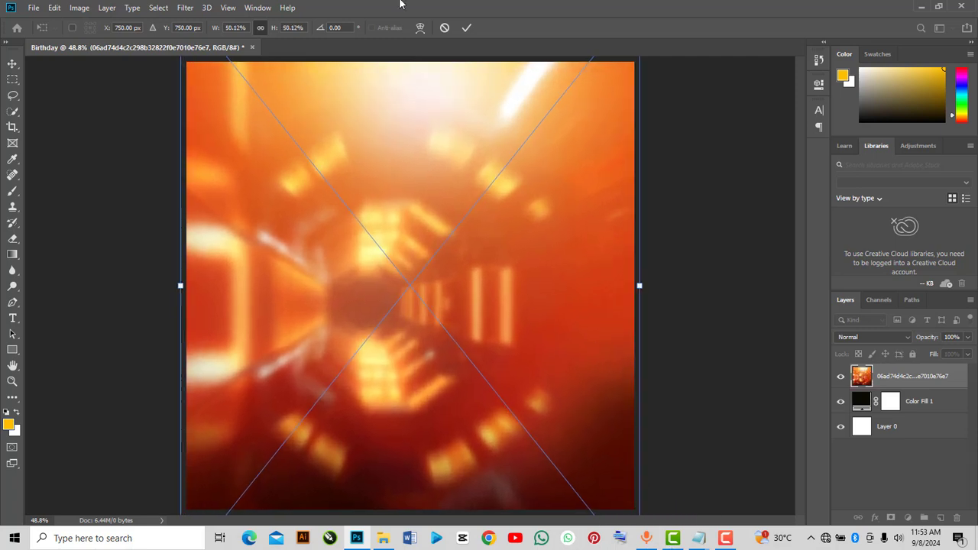
{"action": "left_click", "coordinate": [463, 30]}
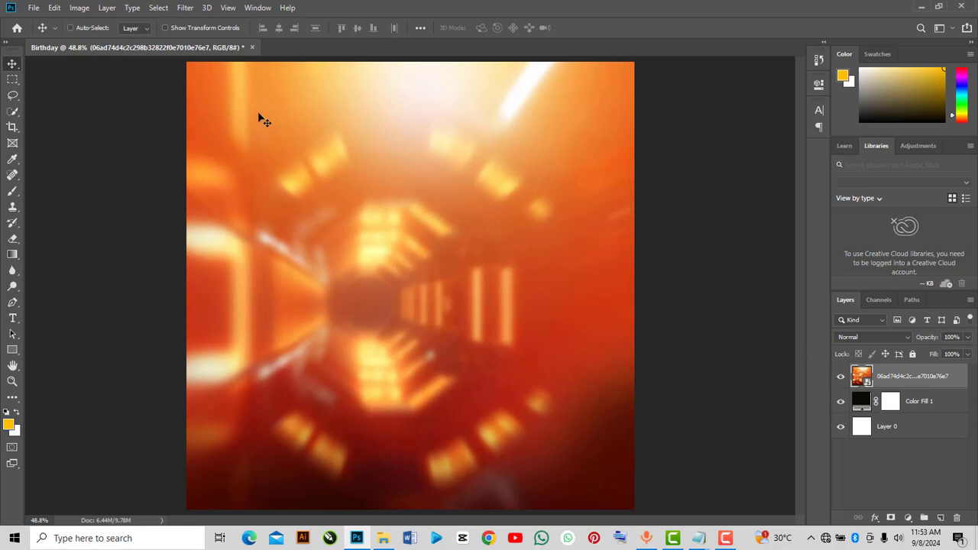
Apply a Gaussian Blur of about 30 pixels to the orange image and set its blend mode to Hard Light
{"action": "left_click", "coordinate": [185, 10]}
{"action": "mouse_move", "coordinate": [329, 147]}
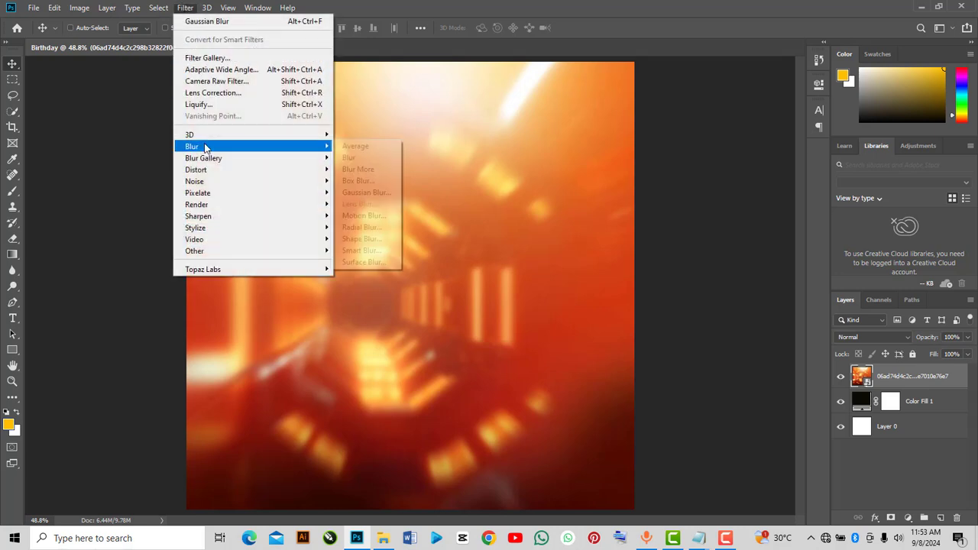
{"action": "left_click", "coordinate": [367, 192]}
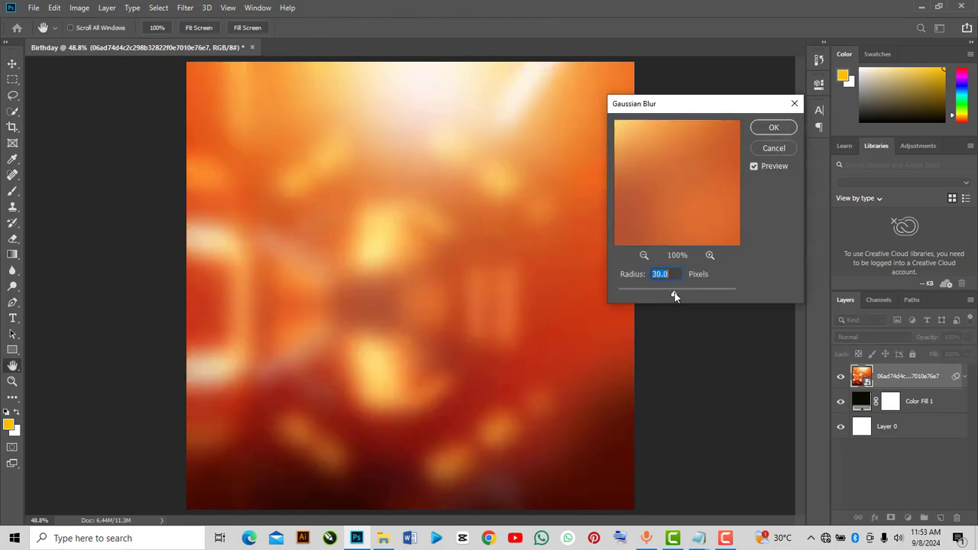
{"action": "left_click_drag", "start_coordinate": [674, 294], "coordinate": [673, 297]}
{"action": "left_click", "coordinate": [775, 129]}
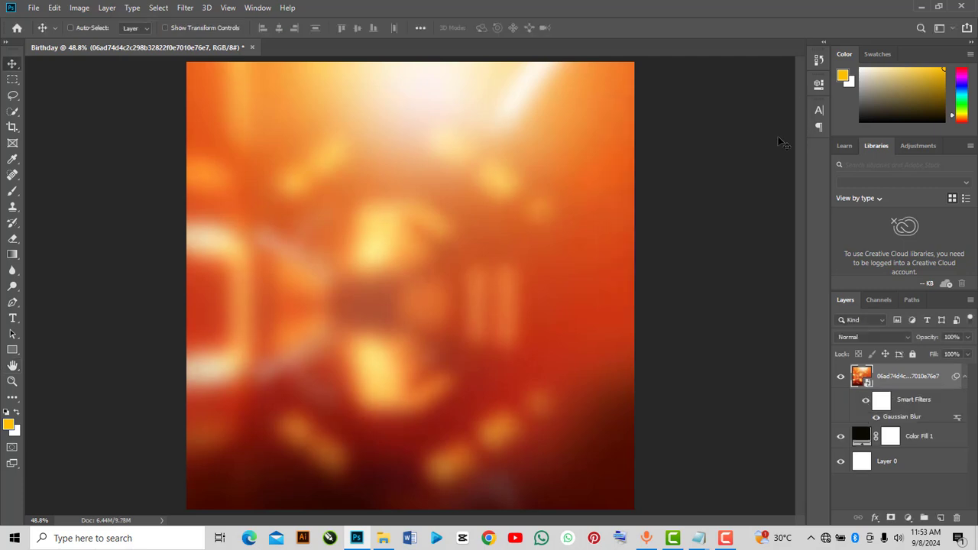
{"action": "left_click", "coordinate": [873, 336]}
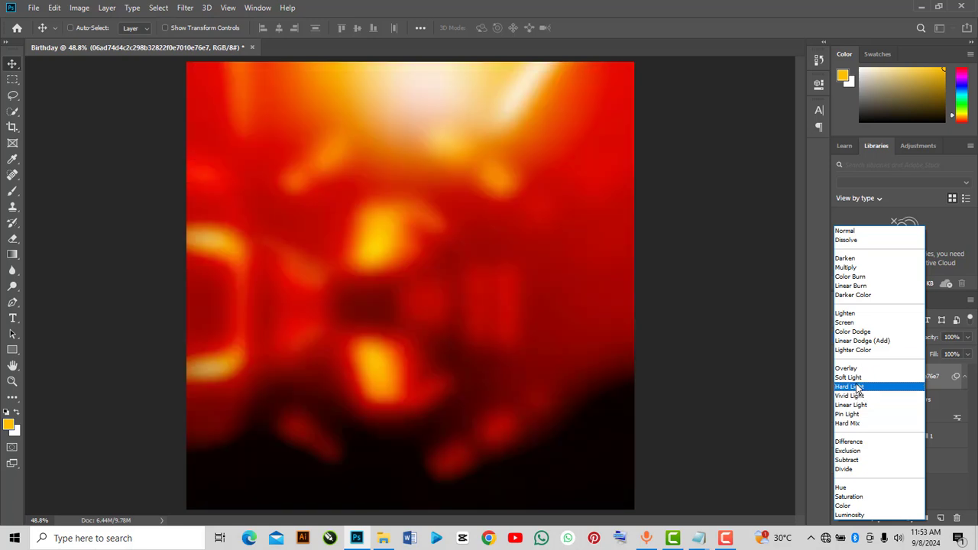
{"action": "left_click", "coordinate": [857, 387]}
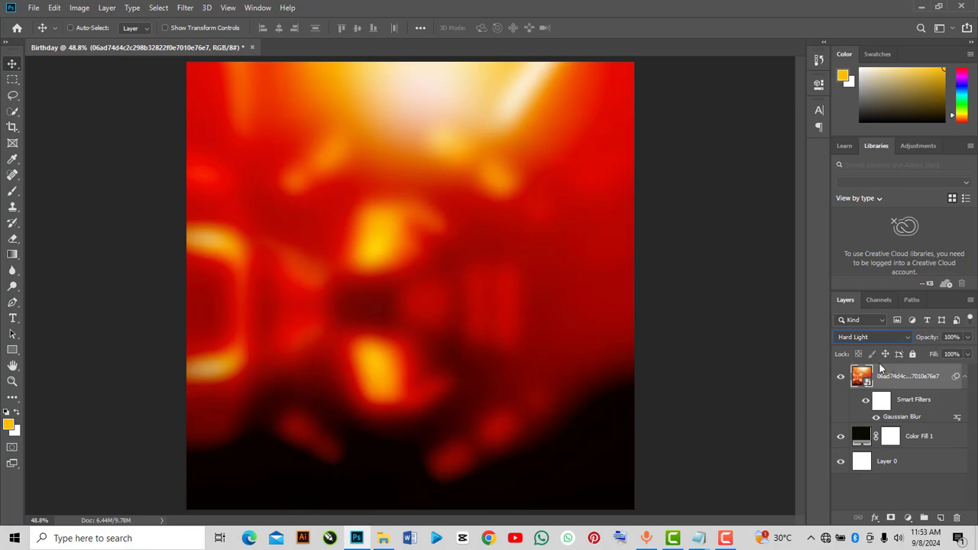
Add uniform noise of about 9% to the orange image layer
{"action": "left_click", "coordinate": [185, 8]}
{"action": "mouse_move", "coordinate": [205, 176]}
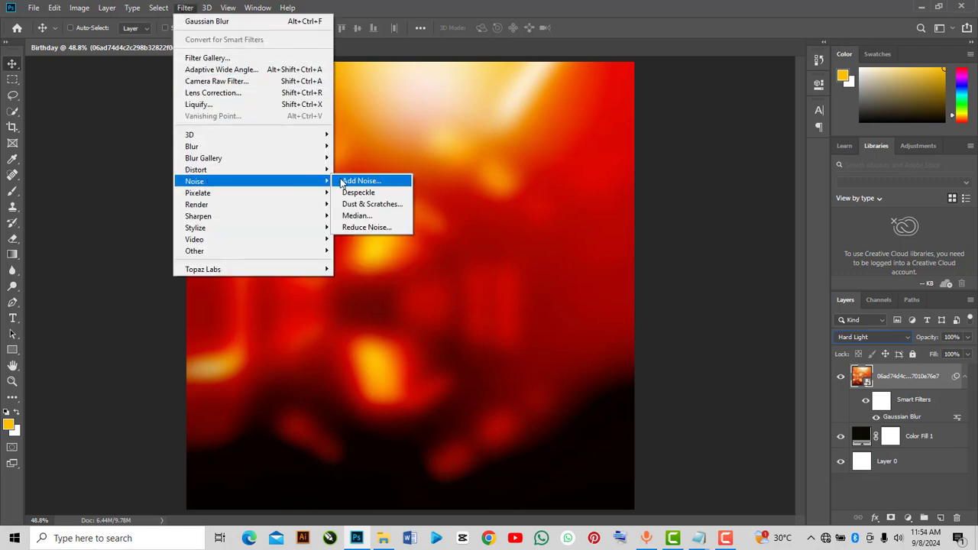
{"action": "left_click", "coordinate": [340, 181]}
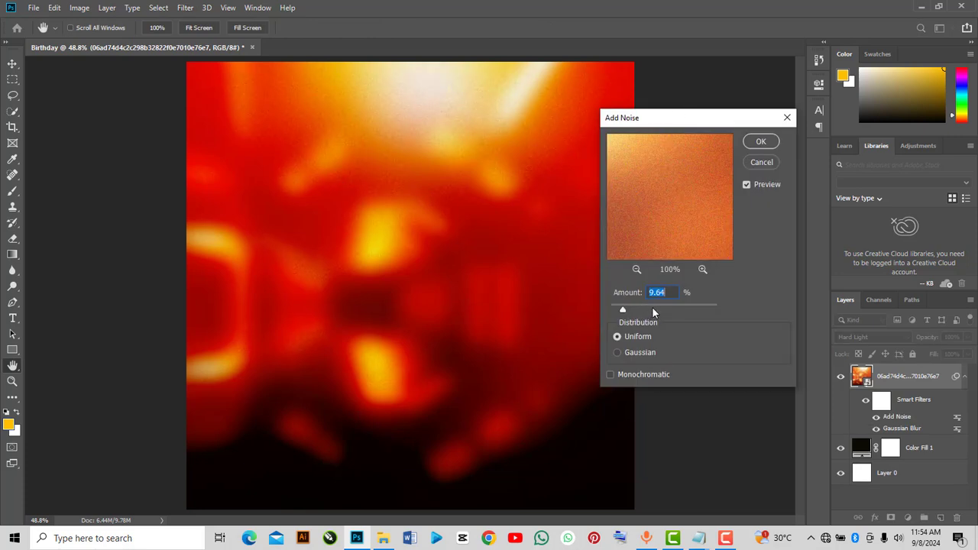
{"action": "left_click_drag", "start_coordinate": [626, 307], "coordinate": [624, 310]}
{"action": "left_click_drag", "start_coordinate": [623, 311], "coordinate": [621, 312]}
{"action": "left_click", "coordinate": [759, 139]}
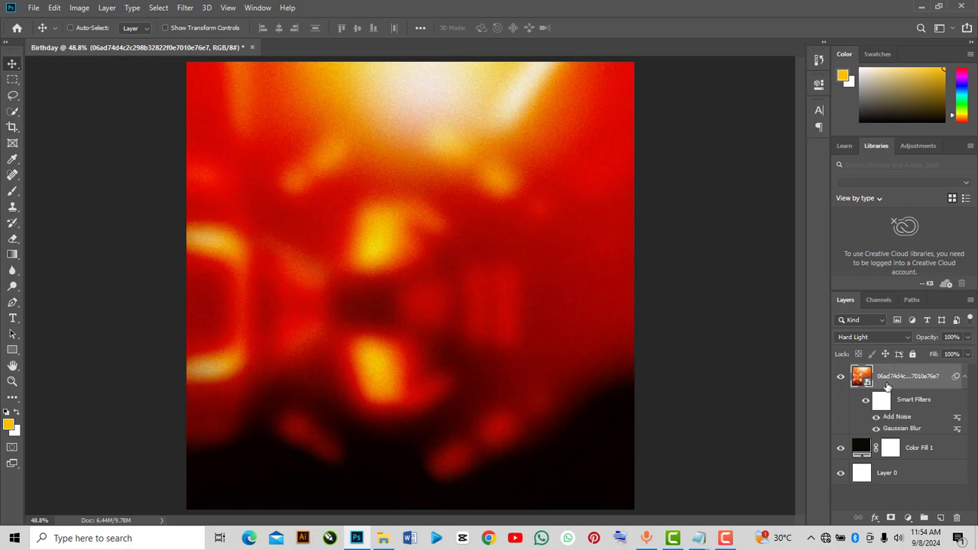
Drag the wooden hexagon 56b5b5e9…6bc.jpg image onto the canvas and scale it to about 52% to fill the document
{"action": "mouse_move", "coordinate": [383, 538]}
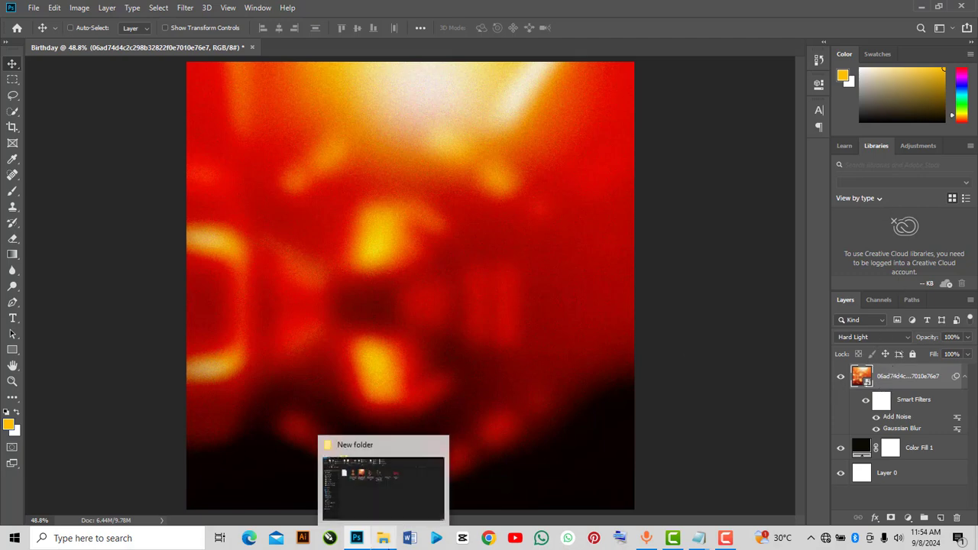
{"action": "left_click", "coordinate": [399, 517]}
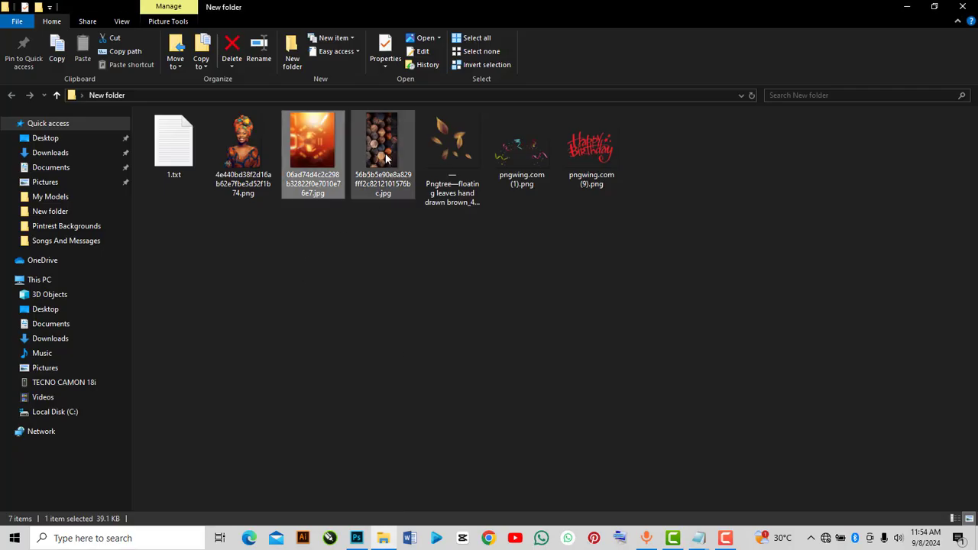
{"action": "left_click_drag", "start_coordinate": [385, 142], "coordinate": [413, 385]}
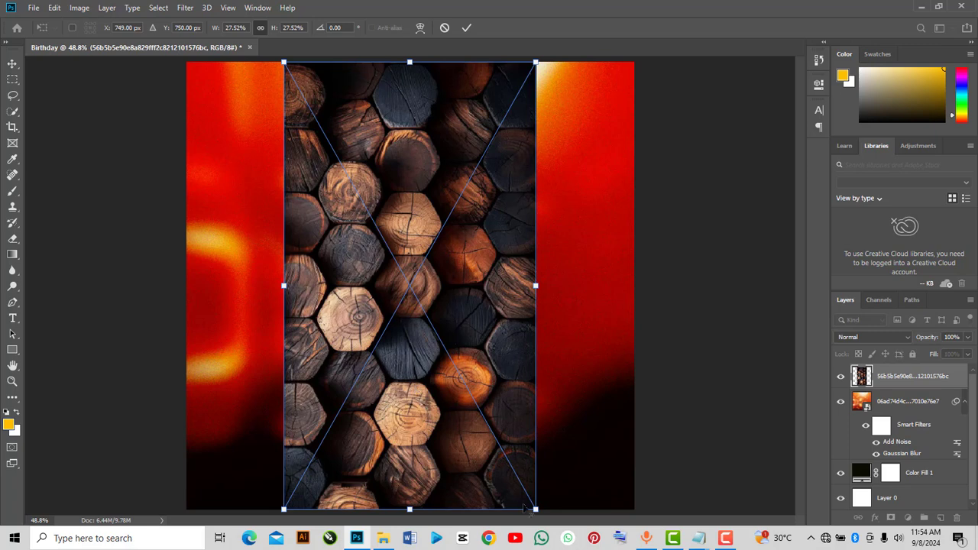
{"action": "left_click_drag", "start_coordinate": [539, 510], "coordinate": [929, 545]}
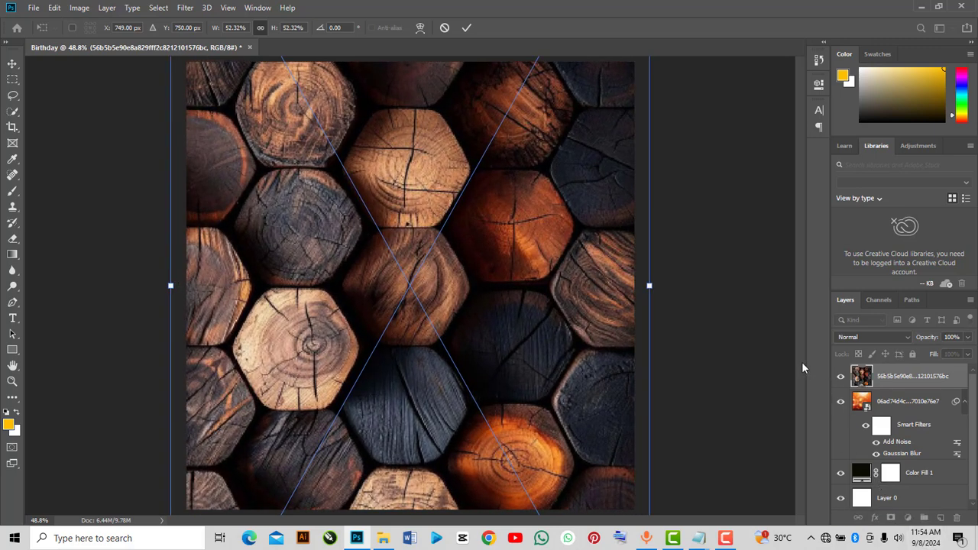
{"action": "left_click", "coordinate": [467, 29]}
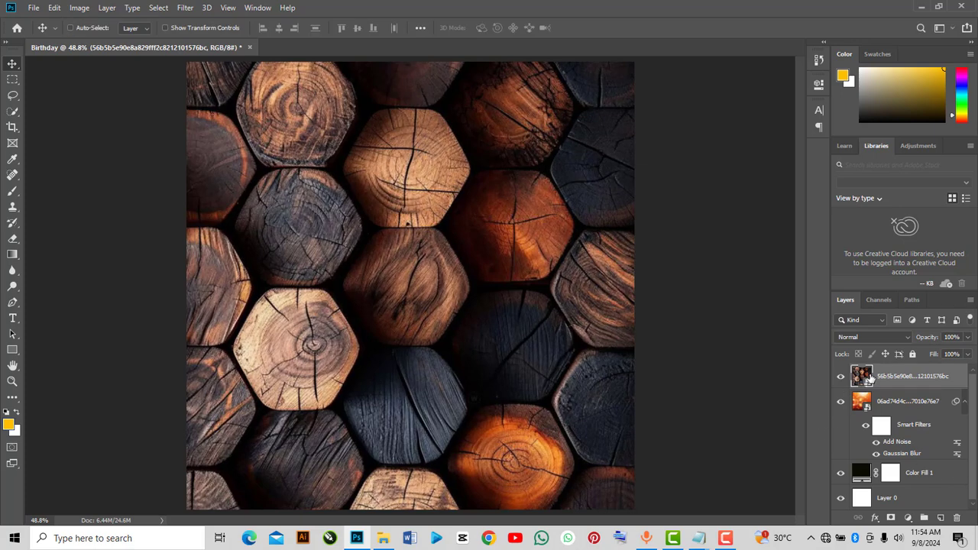
Convert the wooden hexagon layer to a Smart Object
{"action": "right_click", "coordinate": [870, 376]}
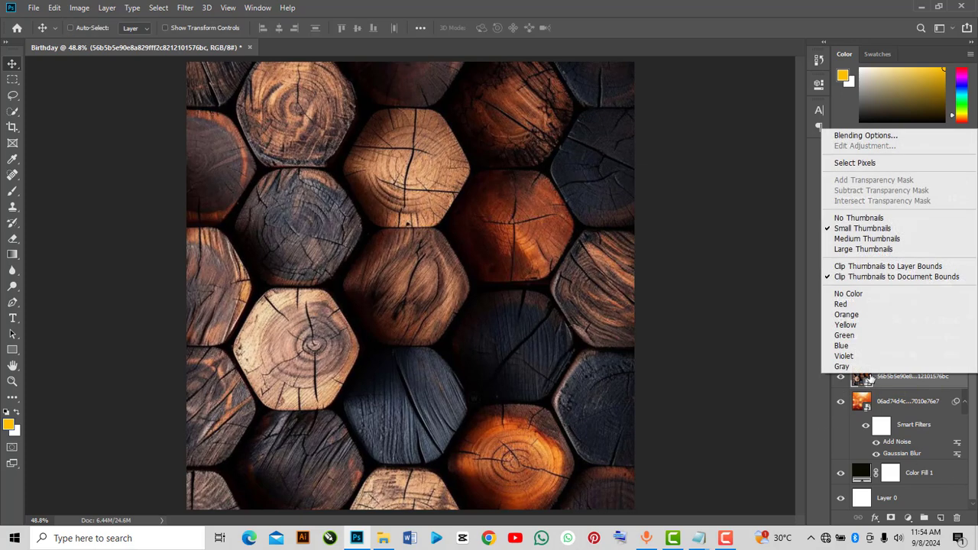
{"action": "right_click", "coordinate": [870, 384]}
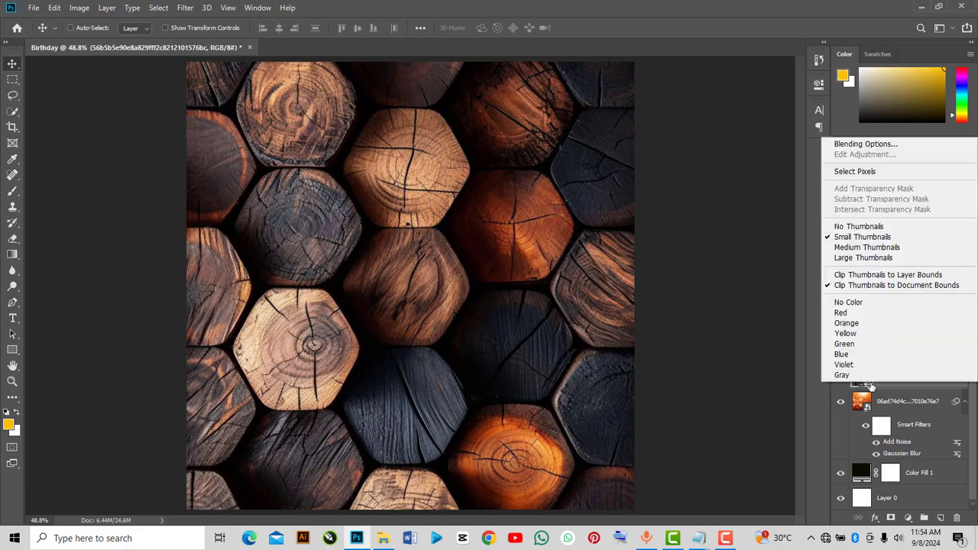
{"action": "right_click", "coordinate": [891, 385]}
{"action": "right_click", "coordinate": [891, 385]}
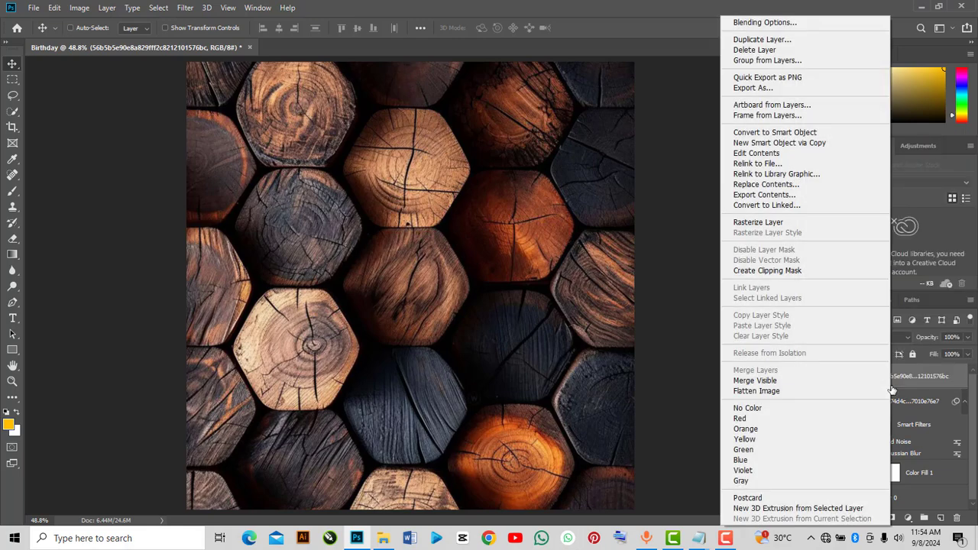
{"action": "left_click", "coordinate": [775, 132]}
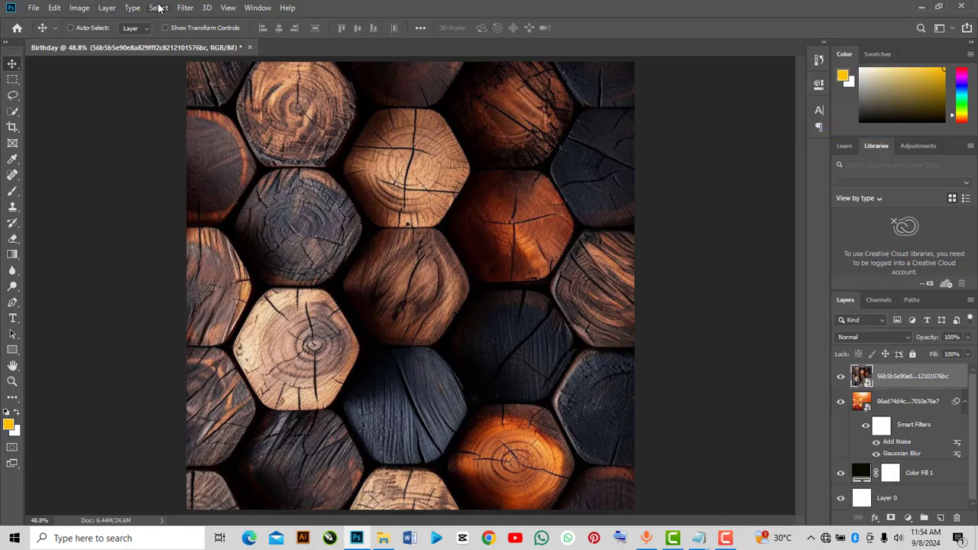
Apply a Gaussian Blur of about 32 pixels to the wooden hexagon layer and set its blend mode to Soft Light
{"action": "left_click", "coordinate": [185, 7]}
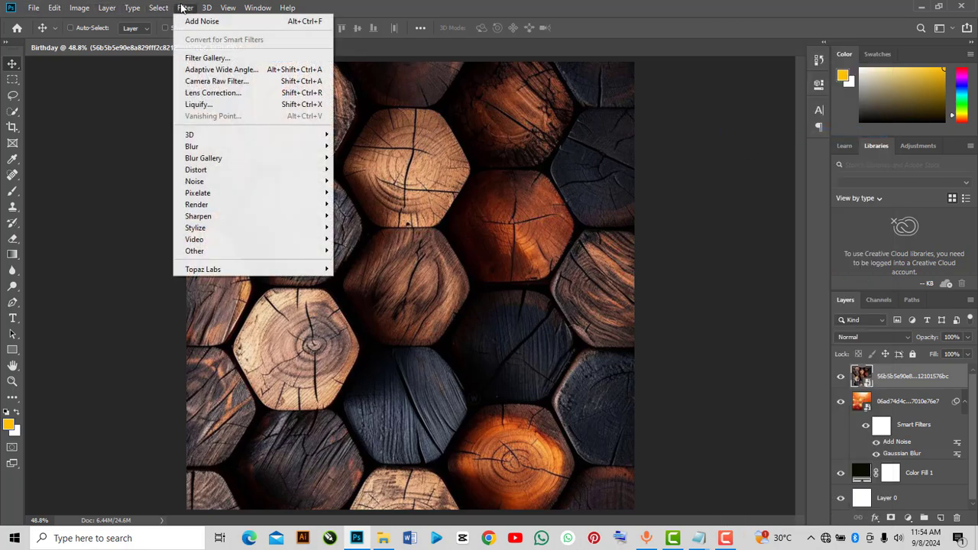
{"action": "mouse_move", "coordinate": [209, 148]}
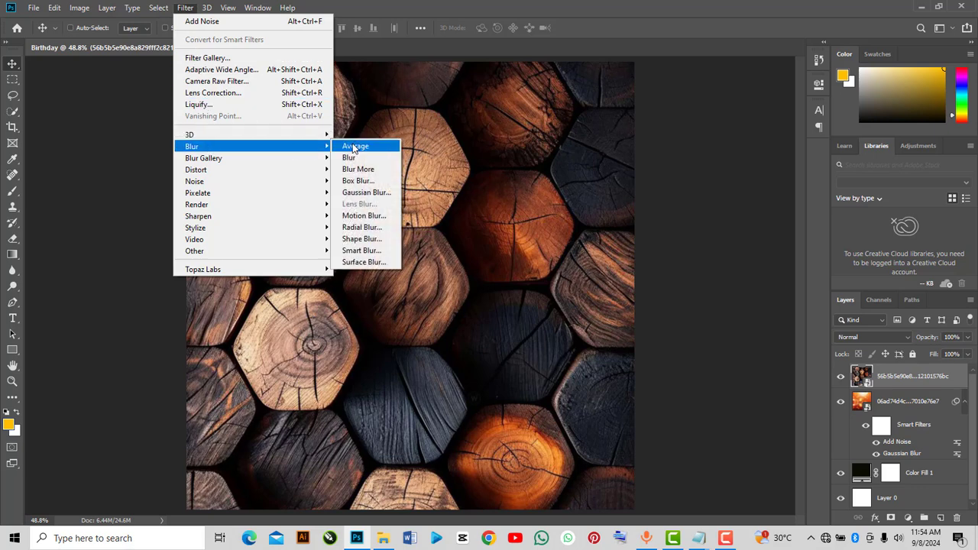
{"action": "left_click", "coordinate": [355, 194]}
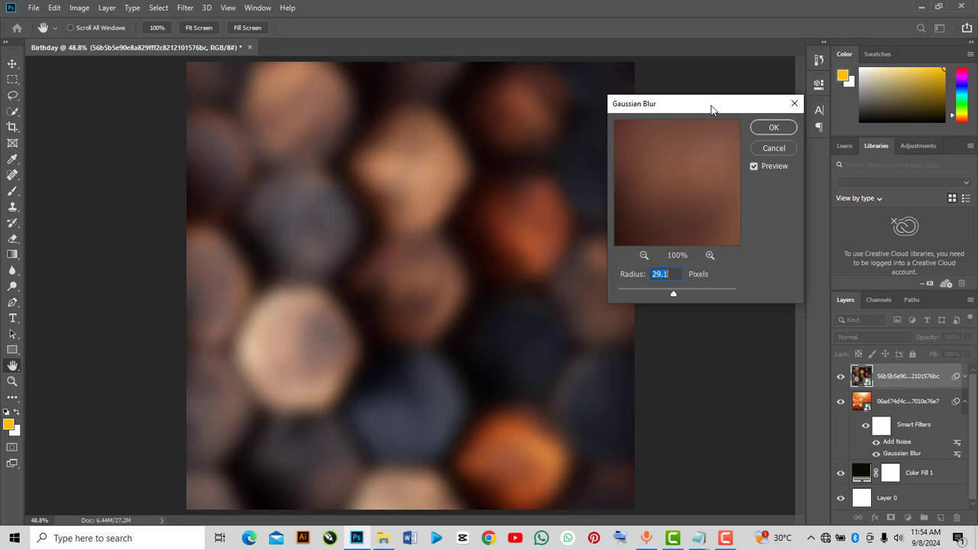
{"action": "left_click_drag", "start_coordinate": [709, 106], "coordinate": [714, 105]}
{"action": "left_click_drag", "start_coordinate": [678, 296], "coordinate": [680, 299]}
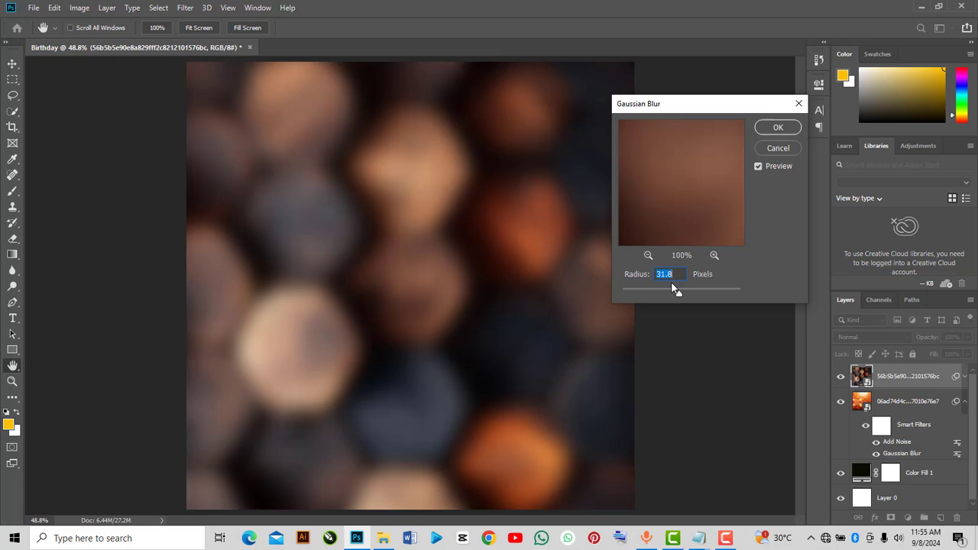
{"action": "left_click", "coordinate": [791, 132]}
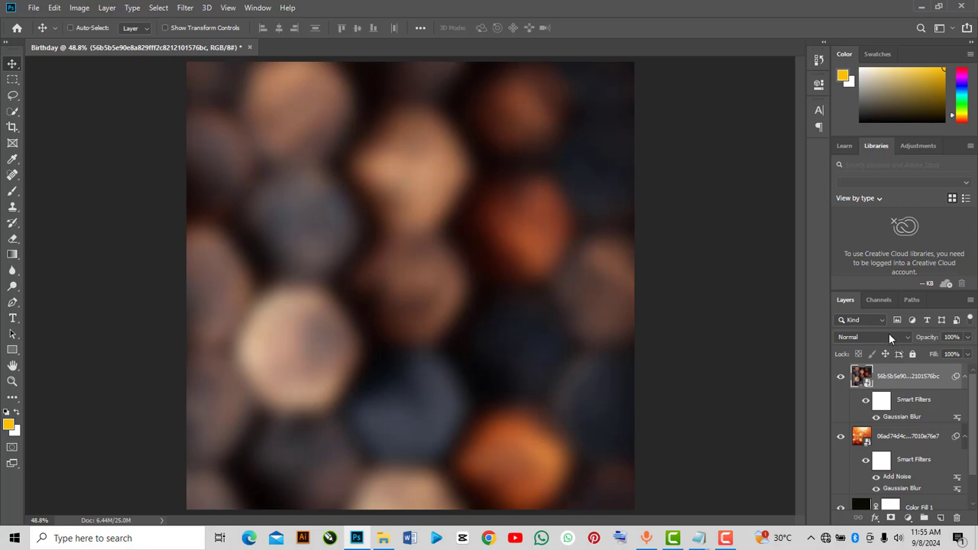
{"action": "left_click", "coordinate": [889, 336]}
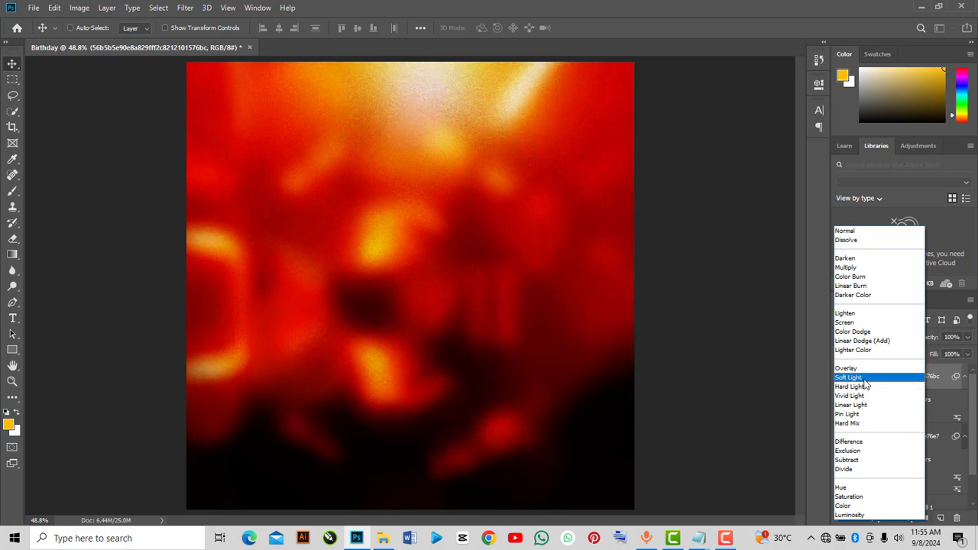
{"action": "left_click", "coordinate": [864, 380]}
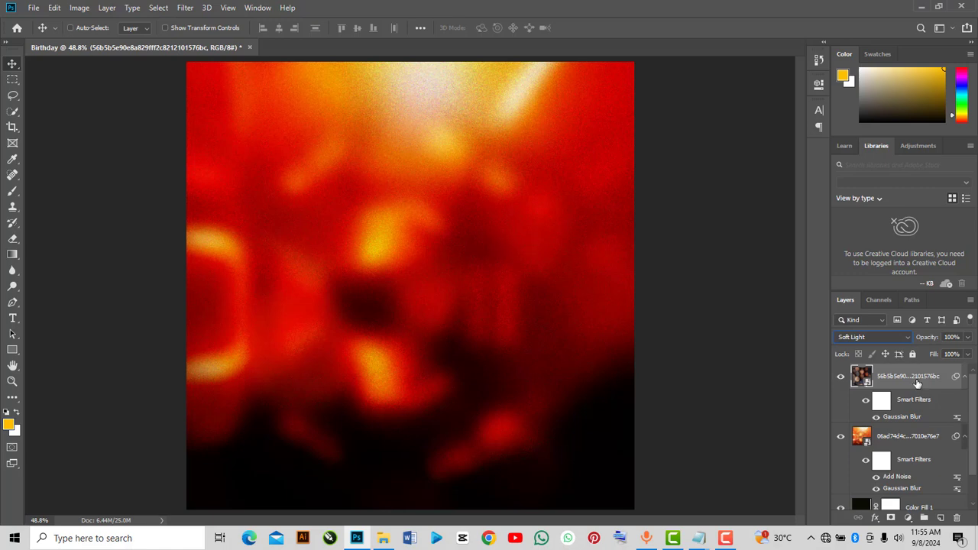
Select all layers and group them into a group named BG
{"action": "scroll", "coordinate": [919, 381], "scroll_direction": "down", "scroll_amount": 2}
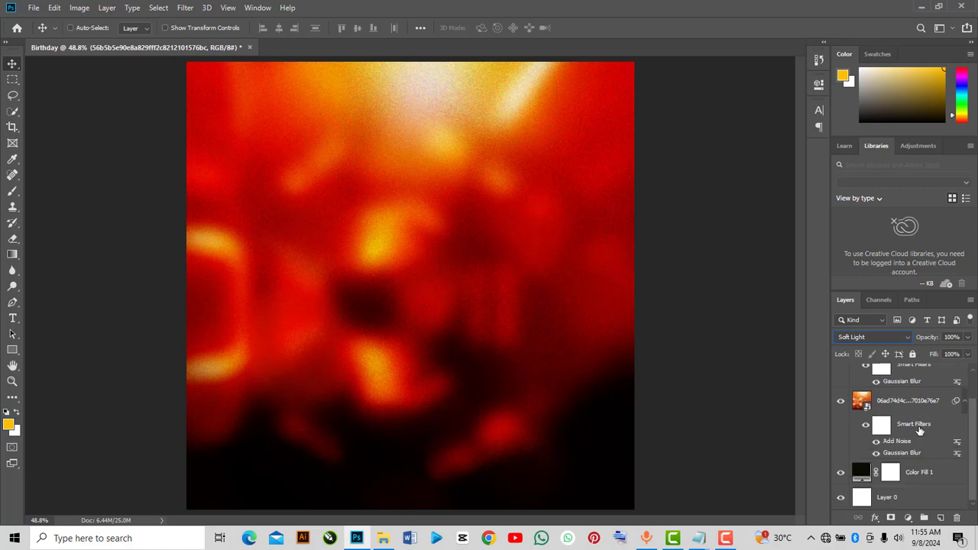
{"action": "left_click", "coordinate": [889, 497], "text": "shift"}
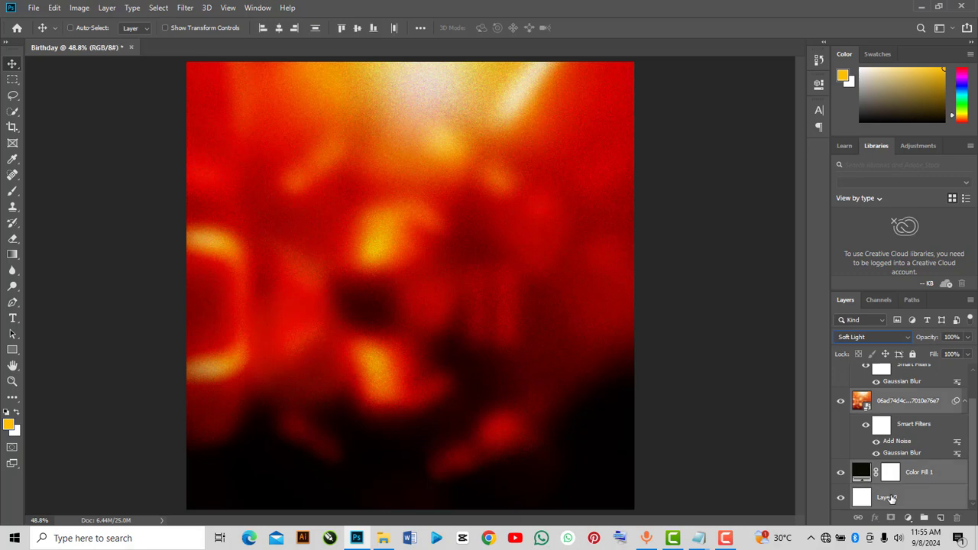
{"action": "scroll", "coordinate": [897, 444], "scroll_direction": "up", "scroll_amount": 2}
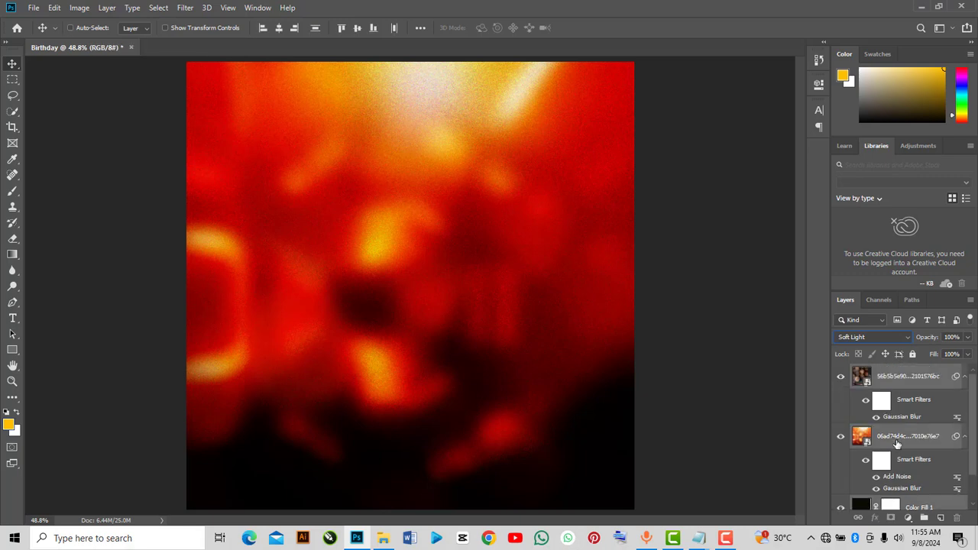
{"action": "key", "text": "ctrl+g"}
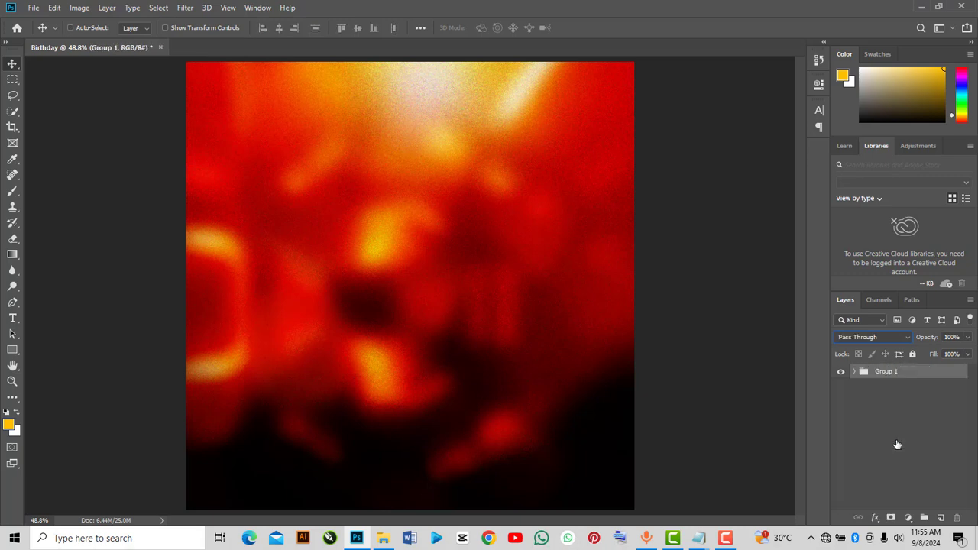
{"action": "double_click", "coordinate": [887, 372]}
{"action": "type", "text": "BG"}
{"action": "left_click", "coordinate": [881, 390]}
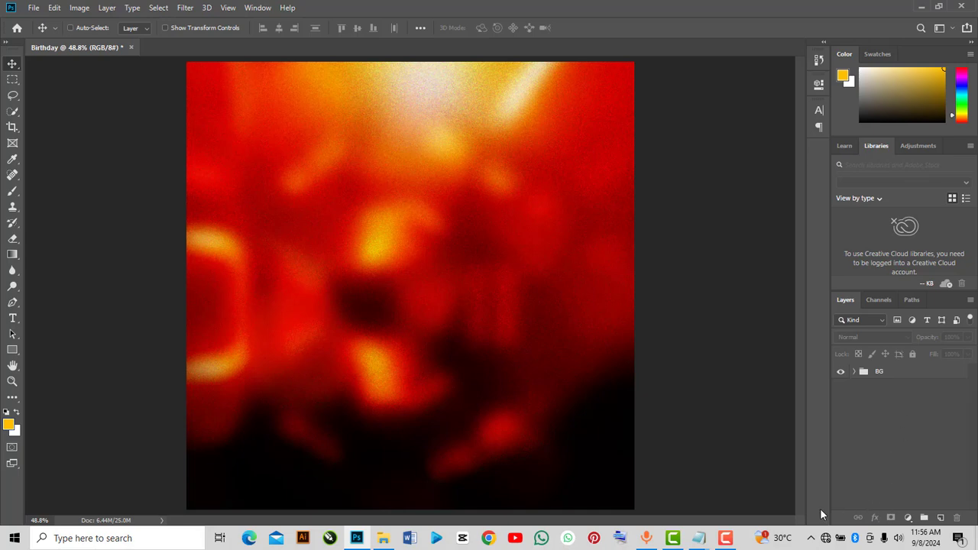
Drag the woman portrait 4e440bd38f…1b74.png onto the canvas, scale it to about 27% and centre it
{"action": "left_click", "coordinate": [383, 541]}
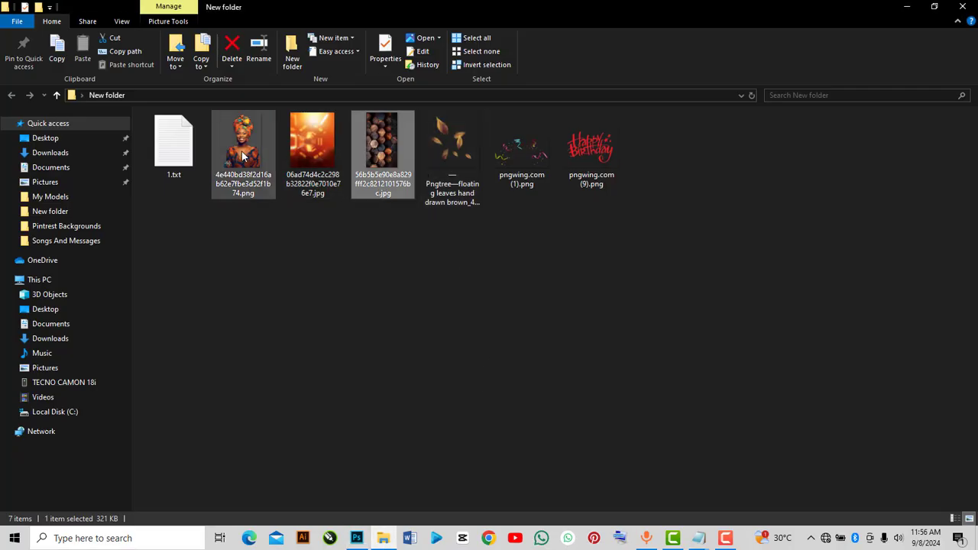
{"action": "left_click_drag", "start_coordinate": [242, 157], "coordinate": [387, 400]}
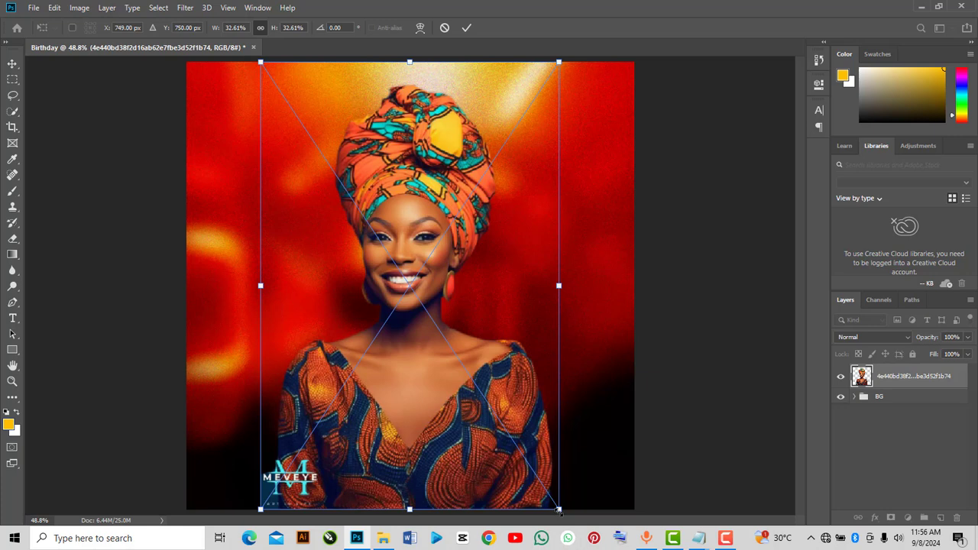
{"action": "left_click_drag", "start_coordinate": [558, 509], "coordinate": [530, 469]}
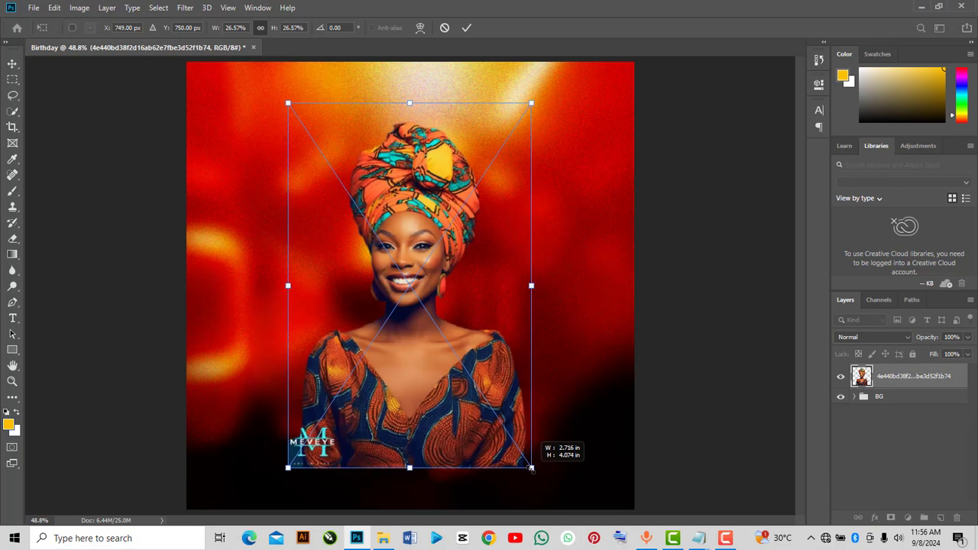
{"action": "left_click_drag", "start_coordinate": [447, 384], "coordinate": [454, 404]}
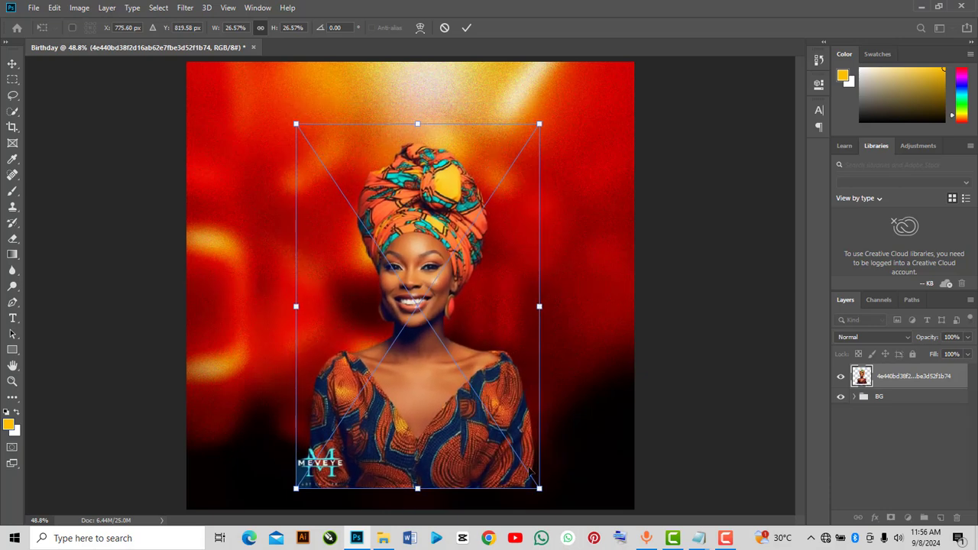
{"action": "left_click_drag", "start_coordinate": [540, 489], "coordinate": [547, 499]}
{"action": "left_click_drag", "start_coordinate": [497, 438], "coordinate": [461, 234]}
{"action": "left_click", "coordinate": [466, 28]}
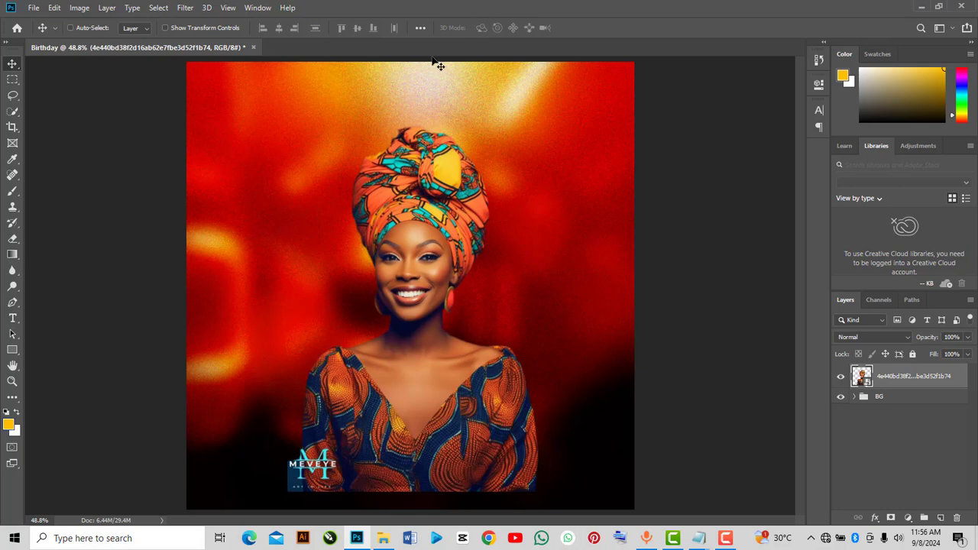
Apply a Camera Raw Filter to the portrait with Clarity +100, Exposure +0.15, Highlights -20, Shadows +29 and Dehaze +26
{"action": "left_click", "coordinate": [186, 8]}
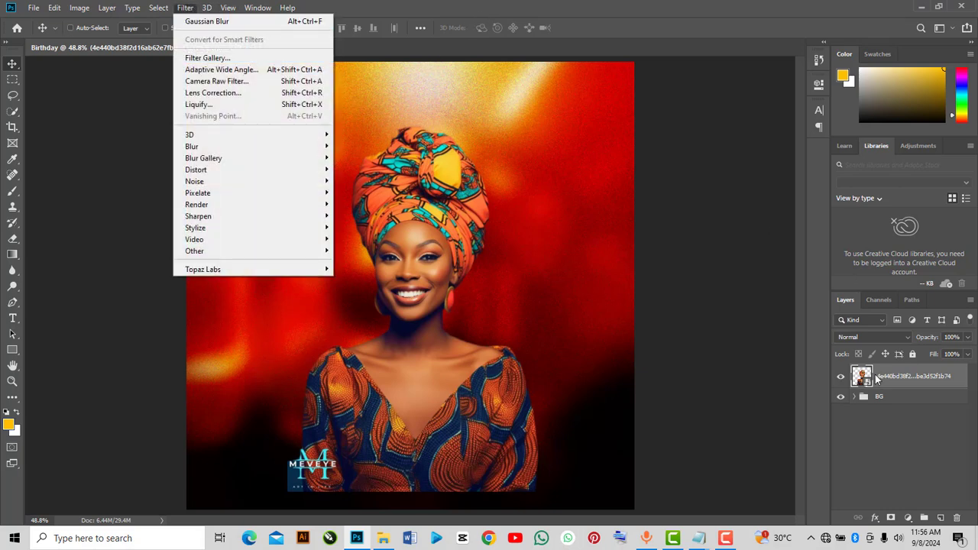
{"action": "left_click", "coordinate": [239, 81]}
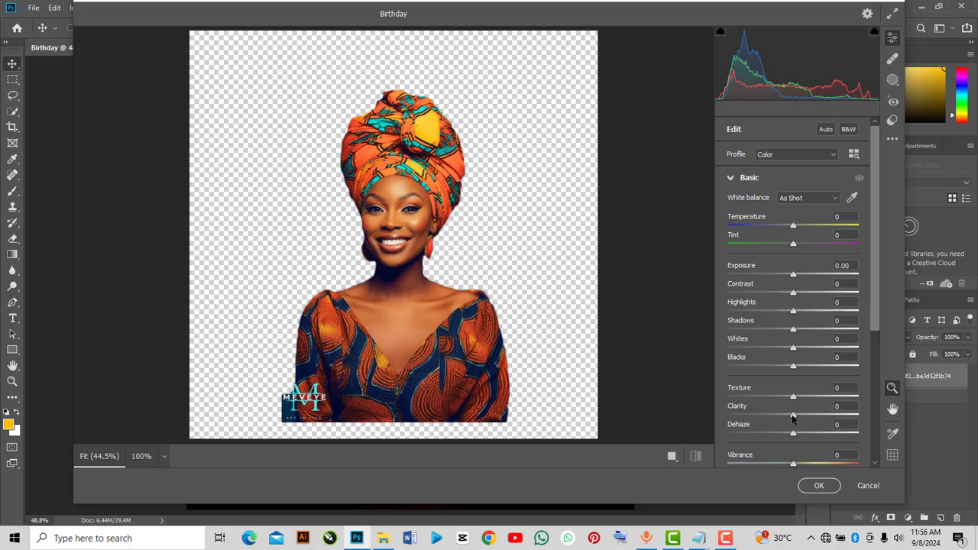
{"action": "left_click_drag", "start_coordinate": [793, 416], "coordinate": [860, 433]}
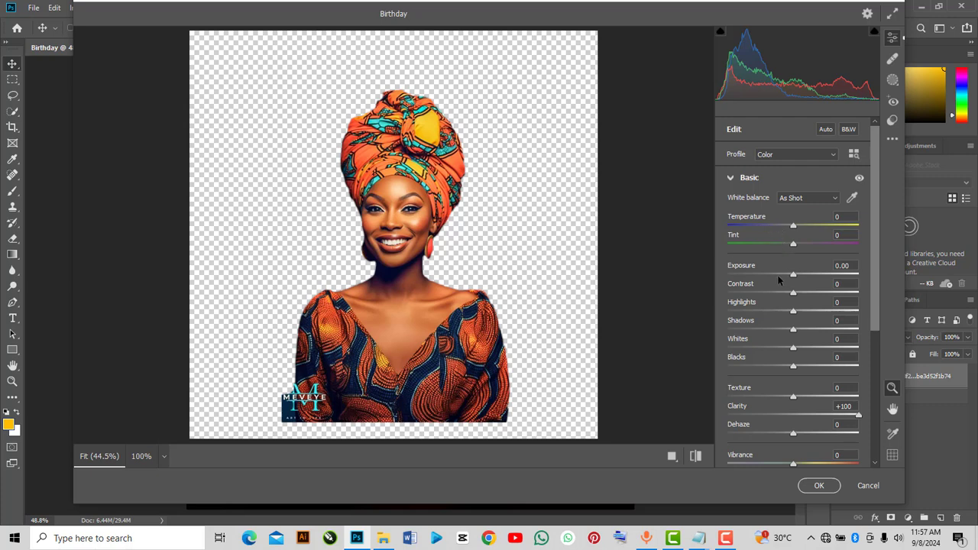
{"action": "left_click_drag", "start_coordinate": [794, 276], "coordinate": [795, 280]}
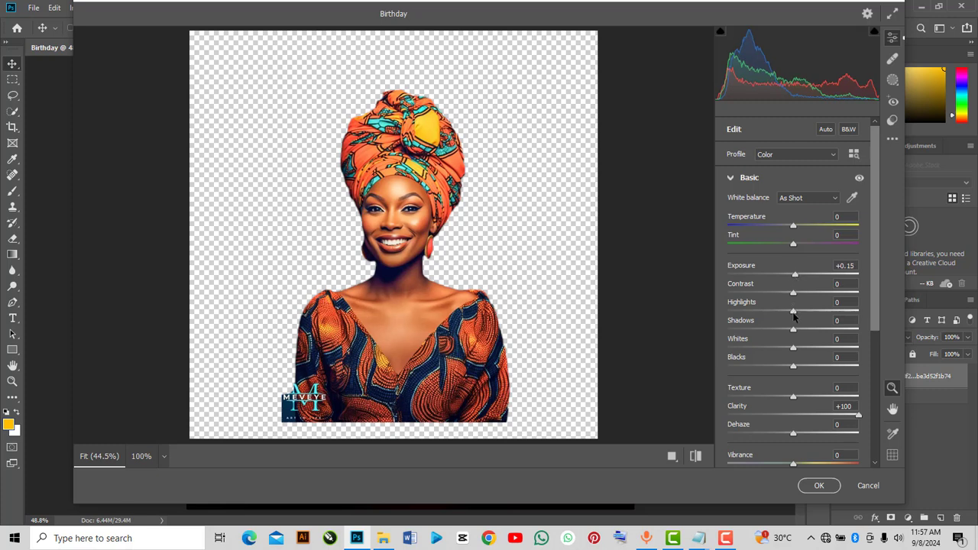
{"action": "left_click_drag", "start_coordinate": [793, 317], "coordinate": [811, 331]}
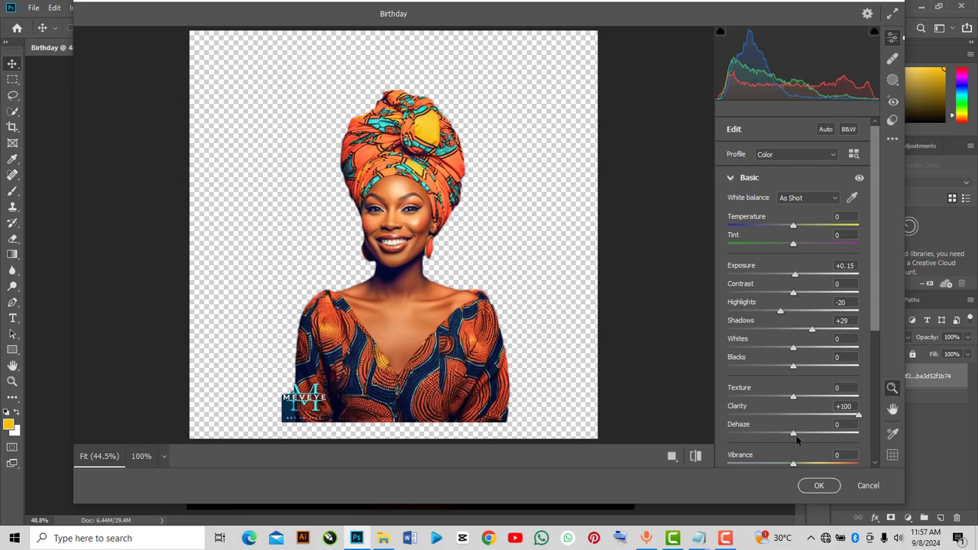
{"action": "left_click_drag", "start_coordinate": [796, 439], "coordinate": [810, 439]}
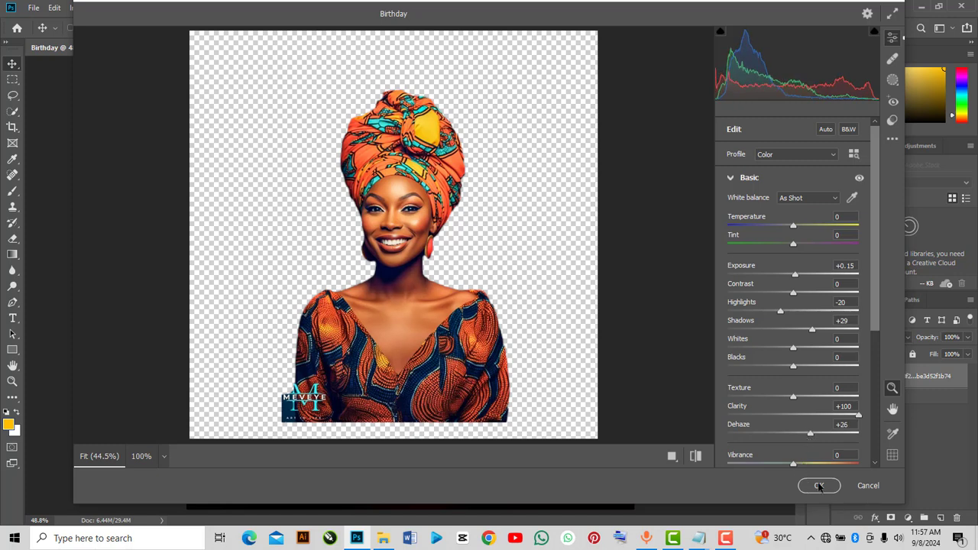
{"action": "left_click", "coordinate": [818, 486]}
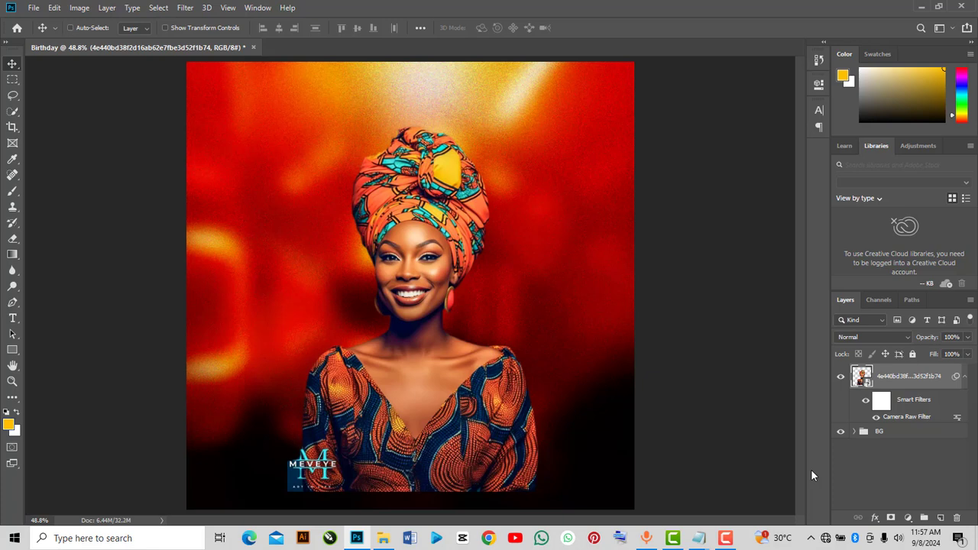
Toggle the portrait's smart filters on and off to compare the Camera Raw adjustment
{"action": "left_click", "coordinate": [865, 403]}
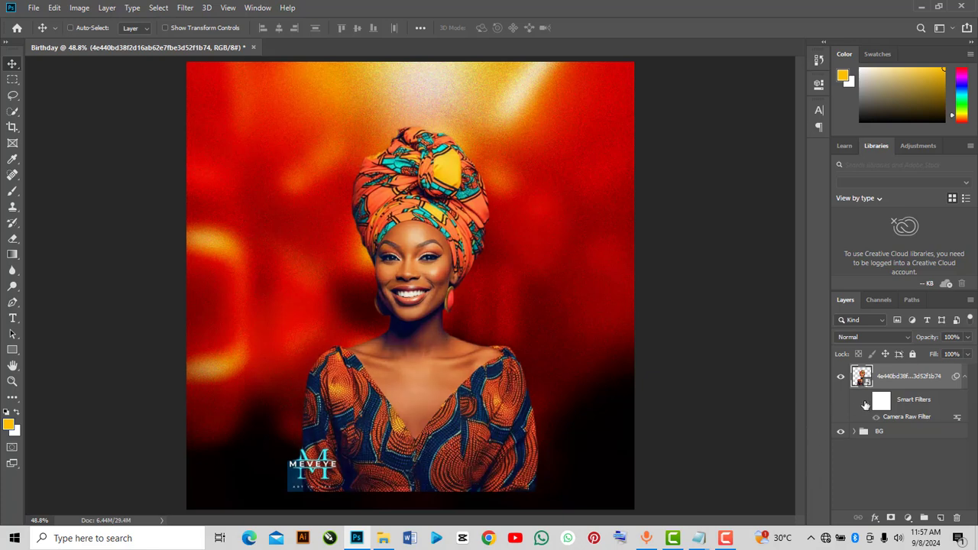
{"action": "left_click", "coordinate": [866, 405]}
{"action": "left_click", "coordinate": [865, 404]}
{"action": "left_click", "coordinate": [865, 404]}
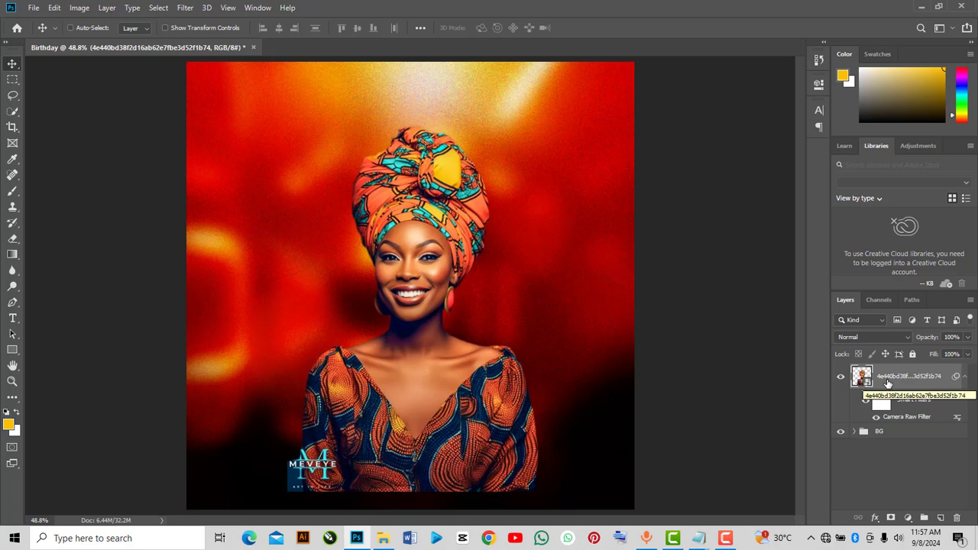
Group the portrait layer into a group named IM and move it lower on the canvas
{"action": "key", "text": "ctrl+g"}
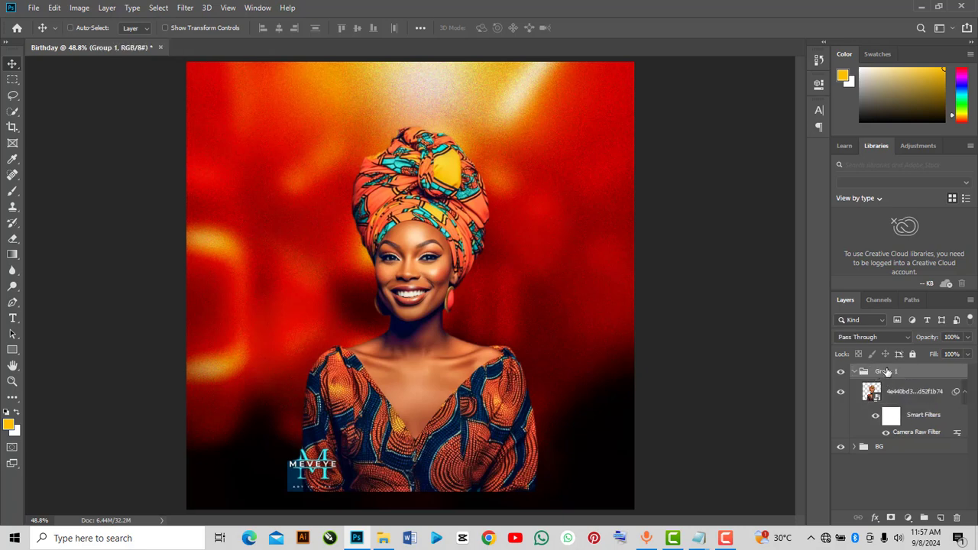
{"action": "double_click", "coordinate": [886, 371]}
{"action": "key", "text": "BackSpace"}
{"action": "type", "text": "IM"}
{"action": "left_click", "coordinate": [854, 372]}
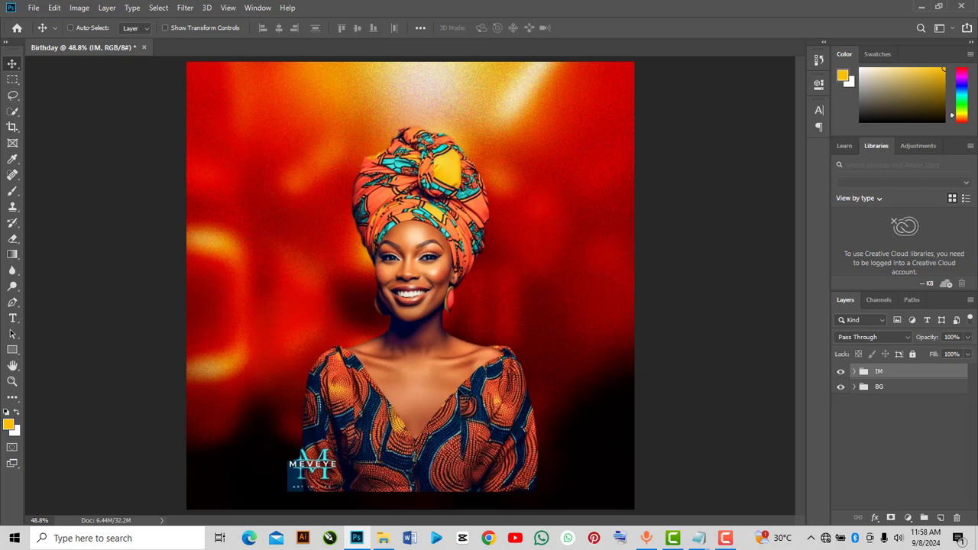
{"action": "left_click_drag", "start_coordinate": [464, 418], "coordinate": [468, 475]}
{"action": "left_click_drag", "start_coordinate": [479, 449], "coordinate": [482, 452]}
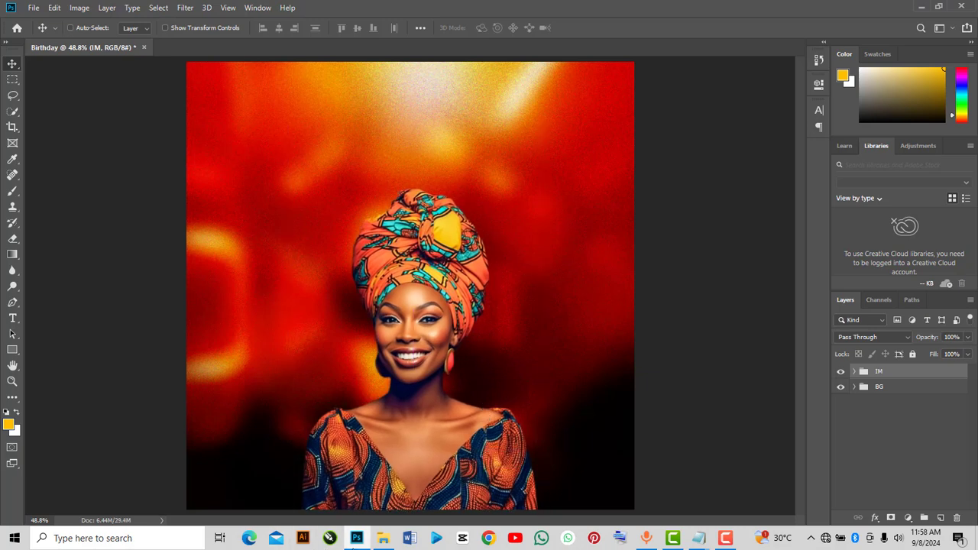
Place the pngwing.com (9).png Happy Birthday lettering at about 12% above the woman's head and move its layer below the IM group
{"action": "left_click", "coordinate": [382, 538]}
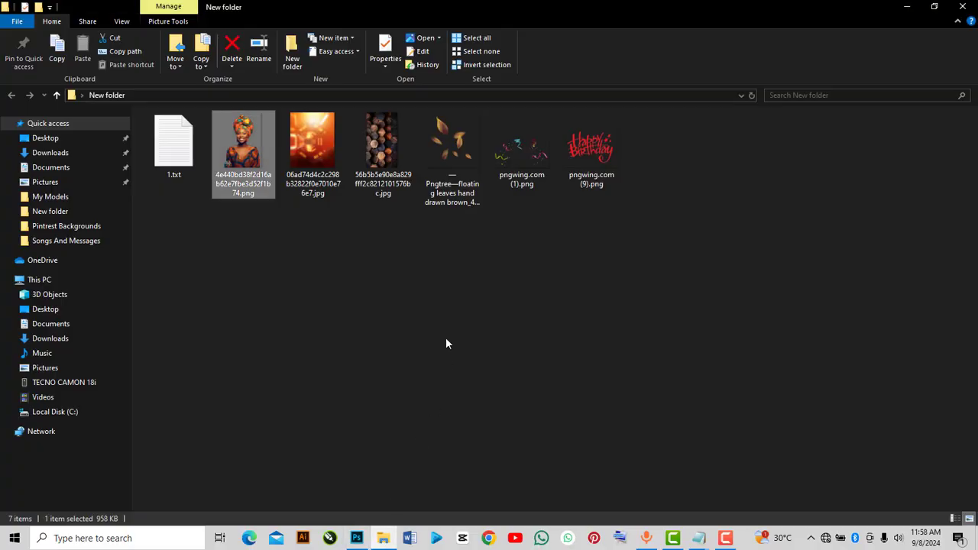
{"action": "left_click", "coordinate": [598, 154]}
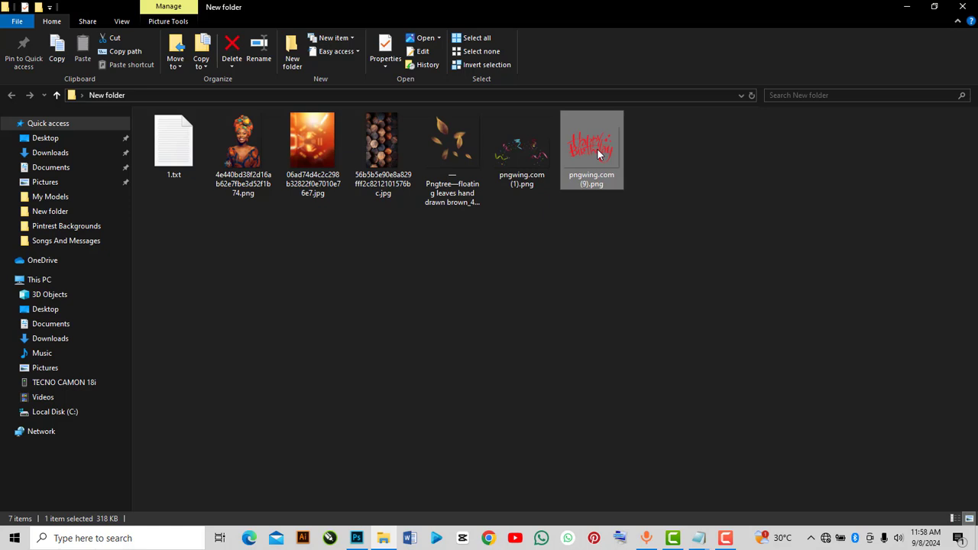
{"action": "left_click_drag", "start_coordinate": [598, 155], "coordinate": [399, 279]}
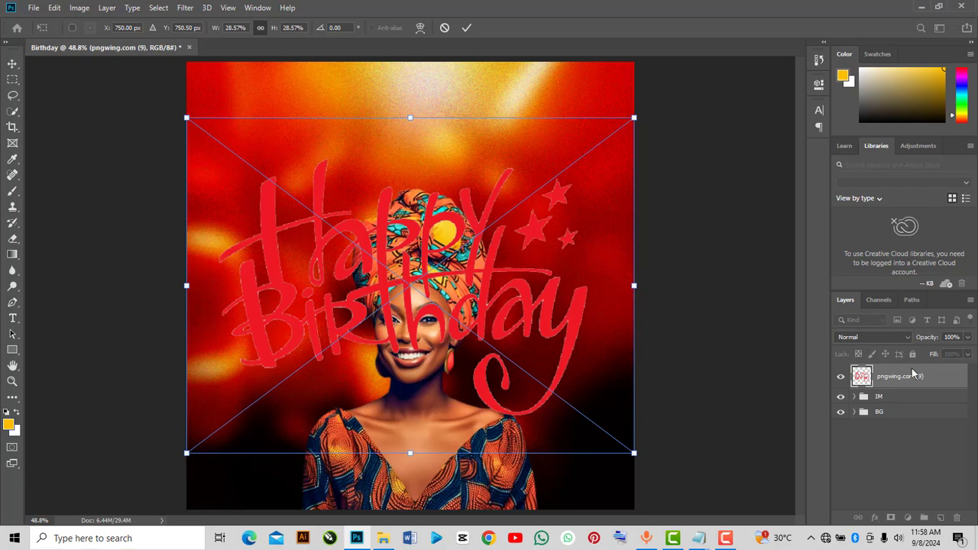
{"action": "left_click_drag", "start_coordinate": [634, 117], "coordinate": [425, 273]}
{"action": "left_click_drag", "start_coordinate": [352, 323], "coordinate": [463, 130]}
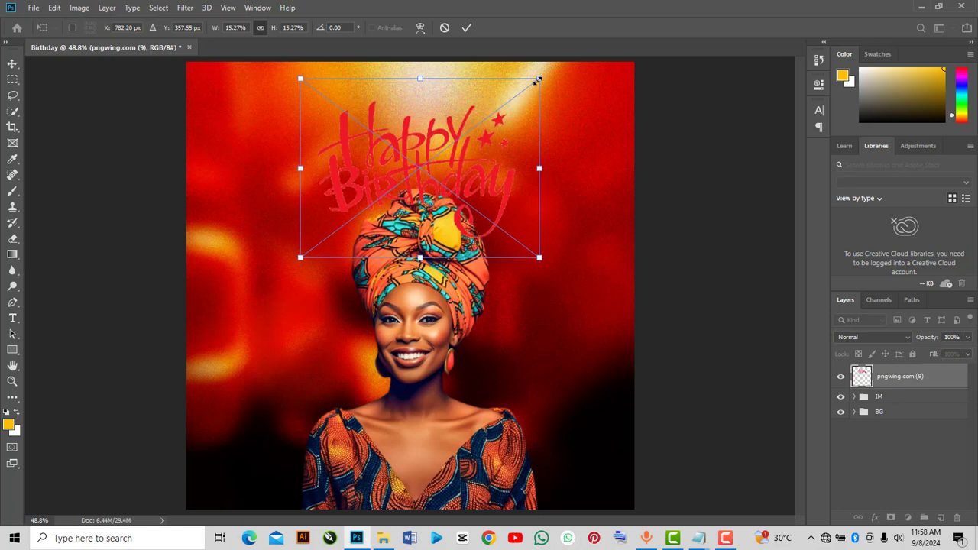
{"action": "left_click_drag", "start_coordinate": [539, 79], "coordinate": [490, 111]}
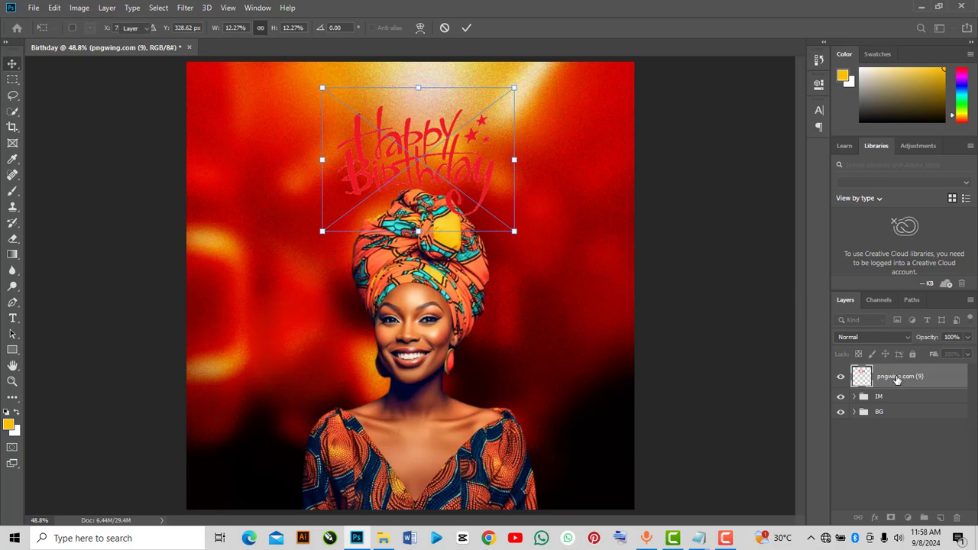
{"action": "left_click_drag", "start_coordinate": [896, 380], "coordinate": [891, 401]}
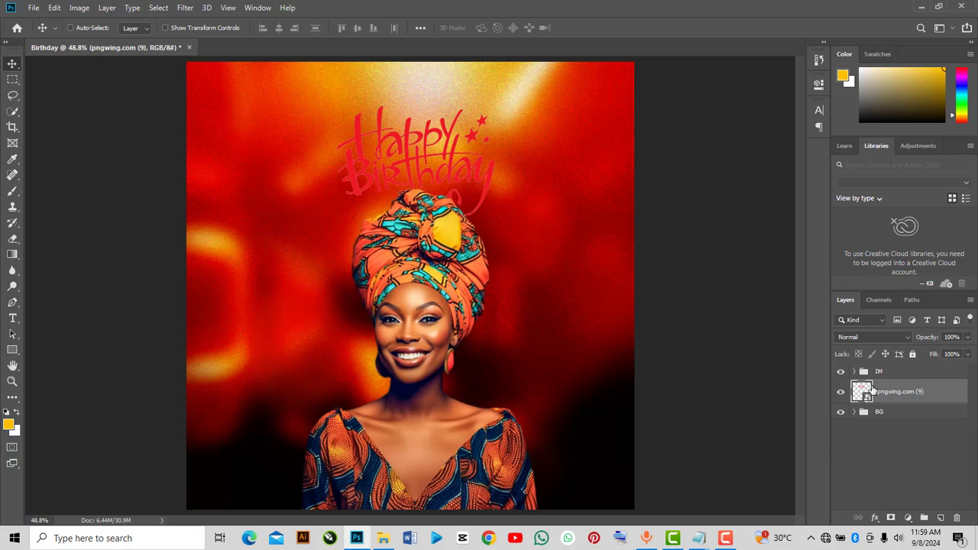
Open Blending Options for the Happy Birthday lettering layer and enable a Gradient Overlay
{"action": "right_click", "coordinate": [871, 389]}
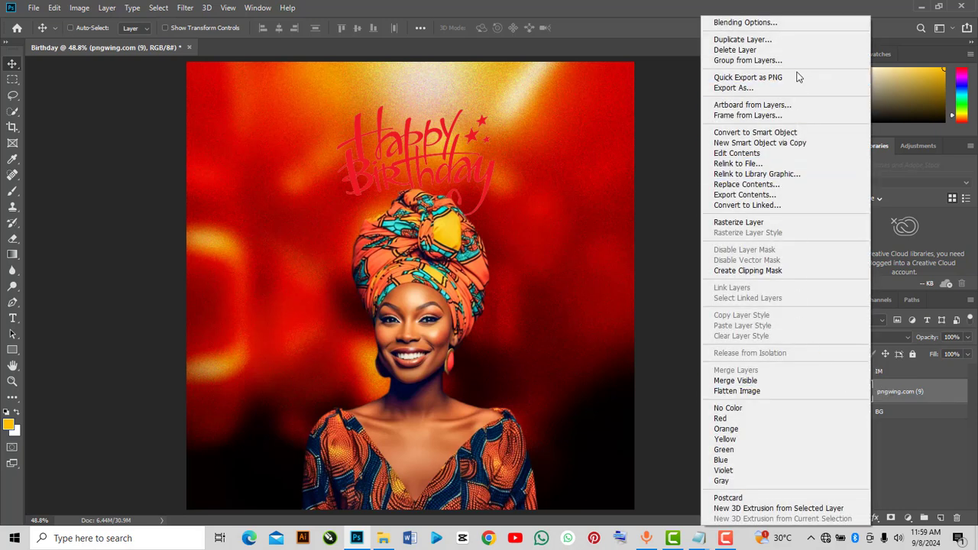
{"action": "left_click", "coordinate": [769, 24]}
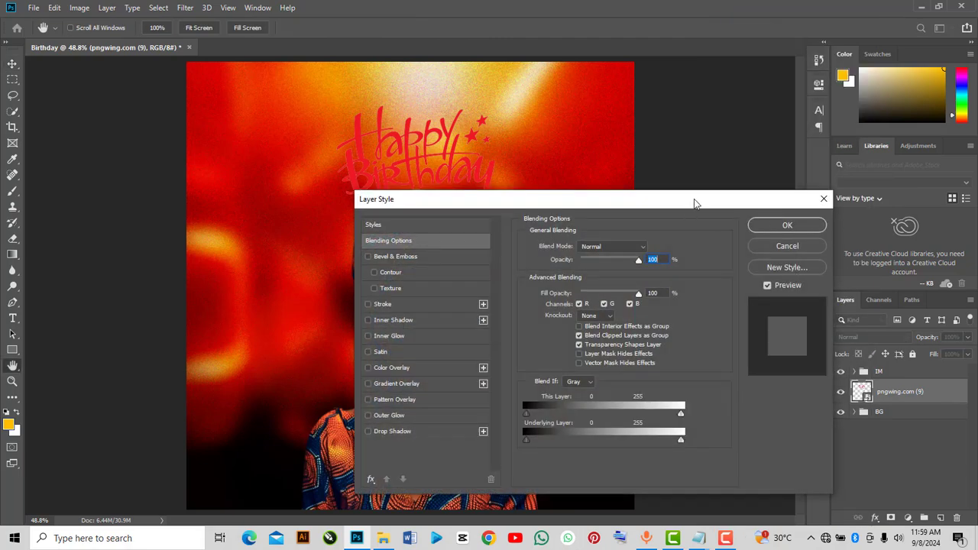
{"action": "left_click_drag", "start_coordinate": [685, 202], "coordinate": [850, 108]}
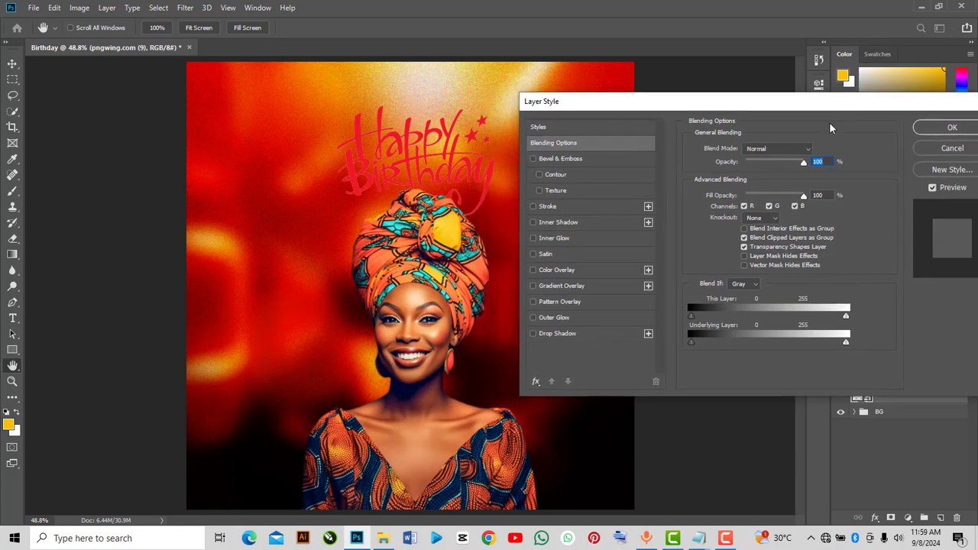
{"action": "left_click", "coordinate": [533, 286]}
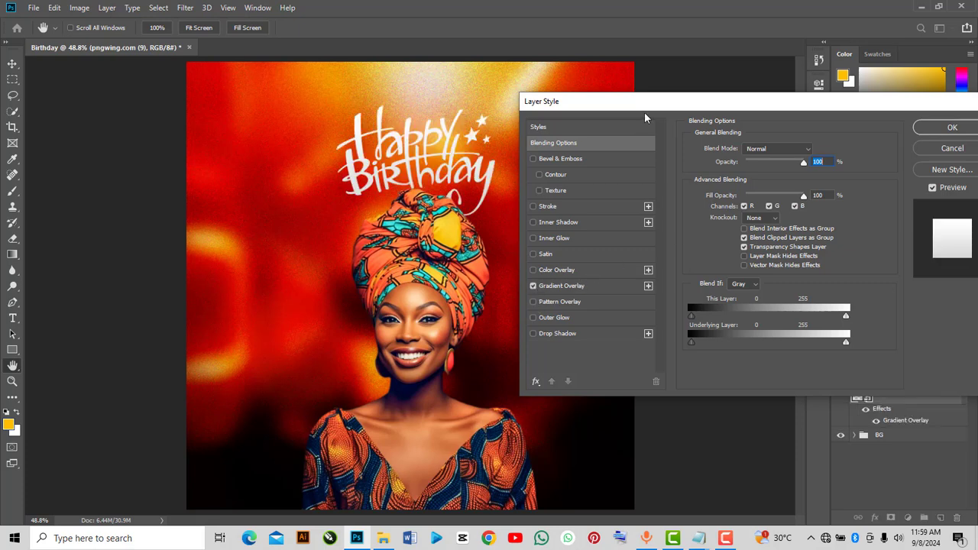
{"action": "left_click_drag", "start_coordinate": [651, 109], "coordinate": [683, 98]}
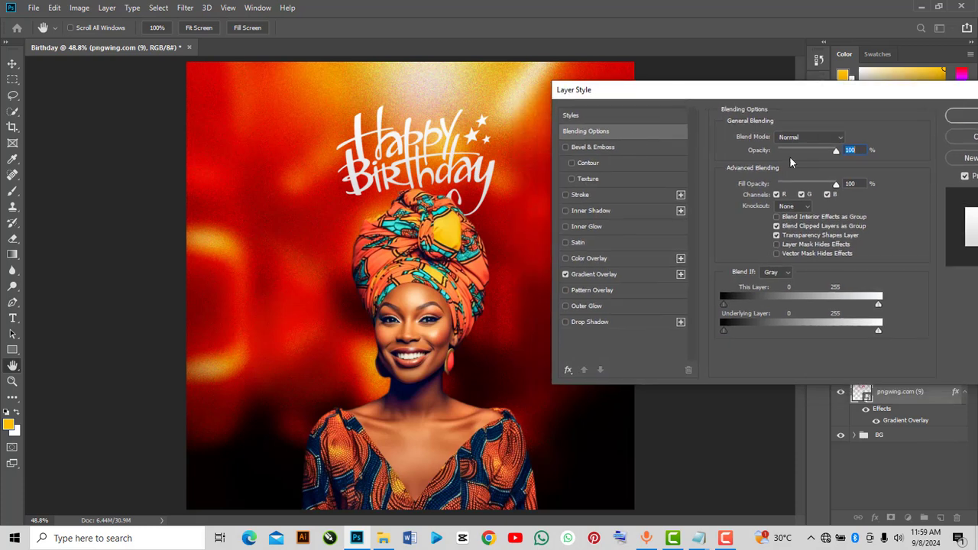
{"action": "left_click_drag", "start_coordinate": [780, 89], "coordinate": [752, 95]}
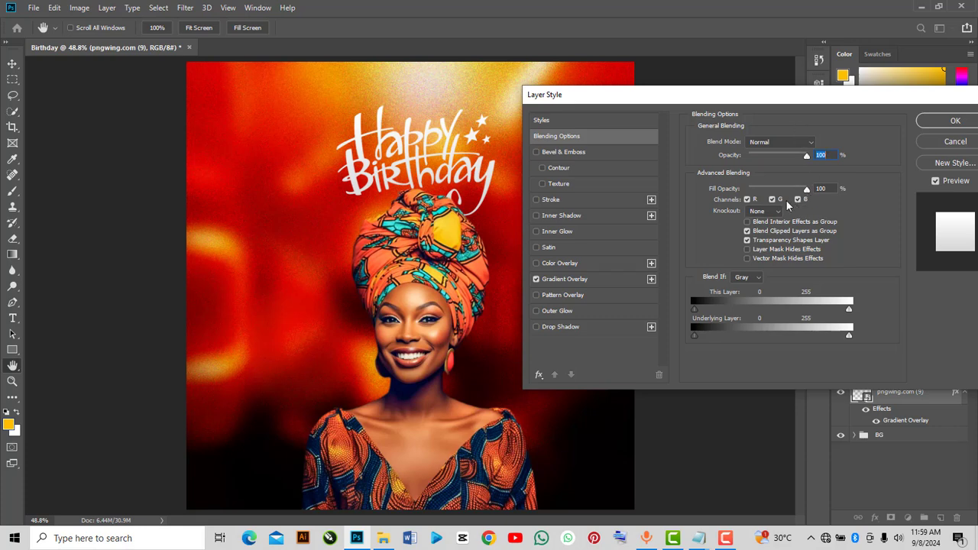
{"action": "left_click", "coordinate": [575, 280]}
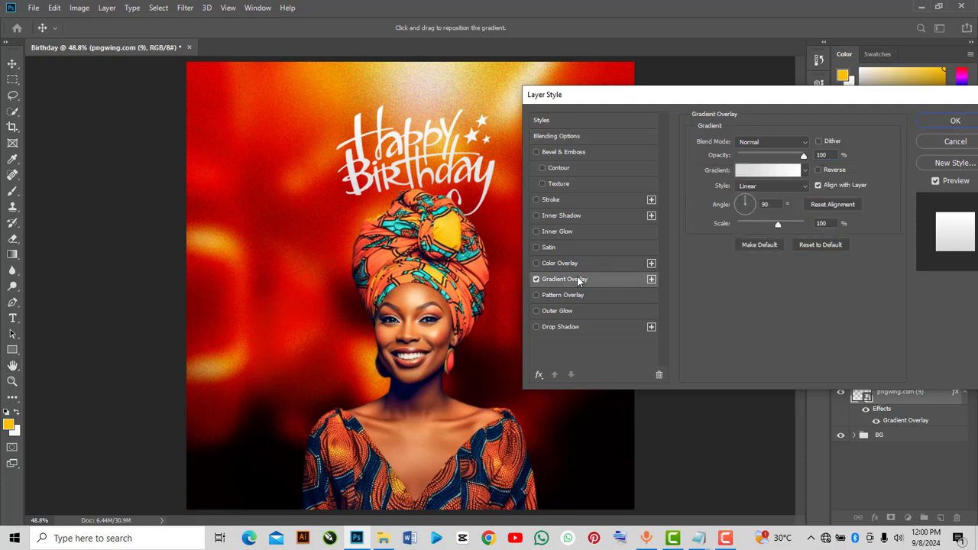
Edit the overlay gradient: set the left stop colour to #e9e4e4 and shift the midpoint to 33%
{"action": "left_click", "coordinate": [803, 170]}
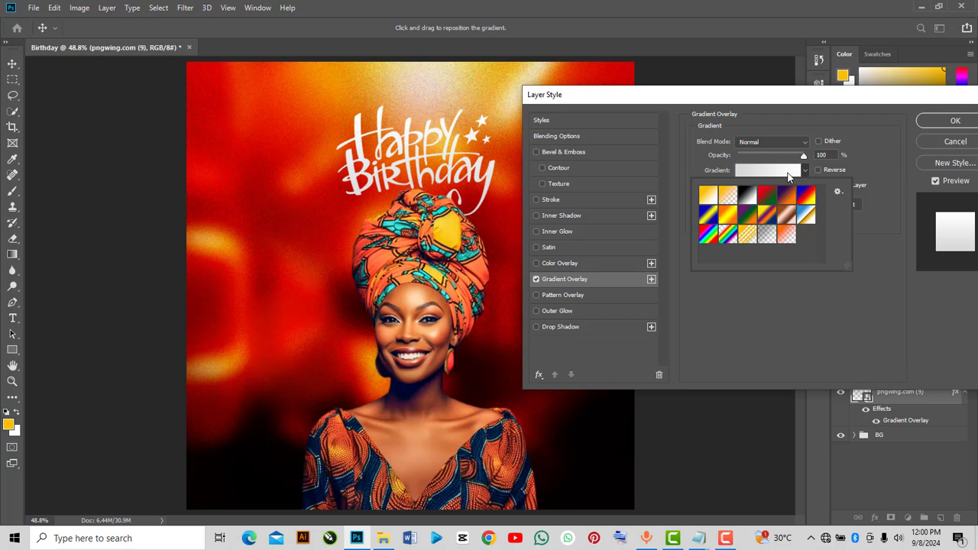
{"action": "left_click", "coordinate": [787, 172]}
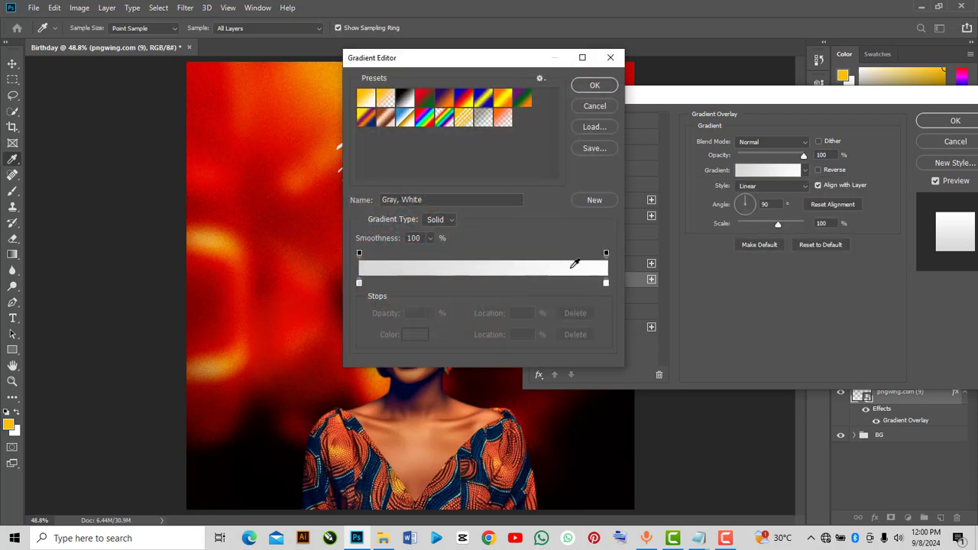
{"action": "left_click", "coordinate": [359, 282]}
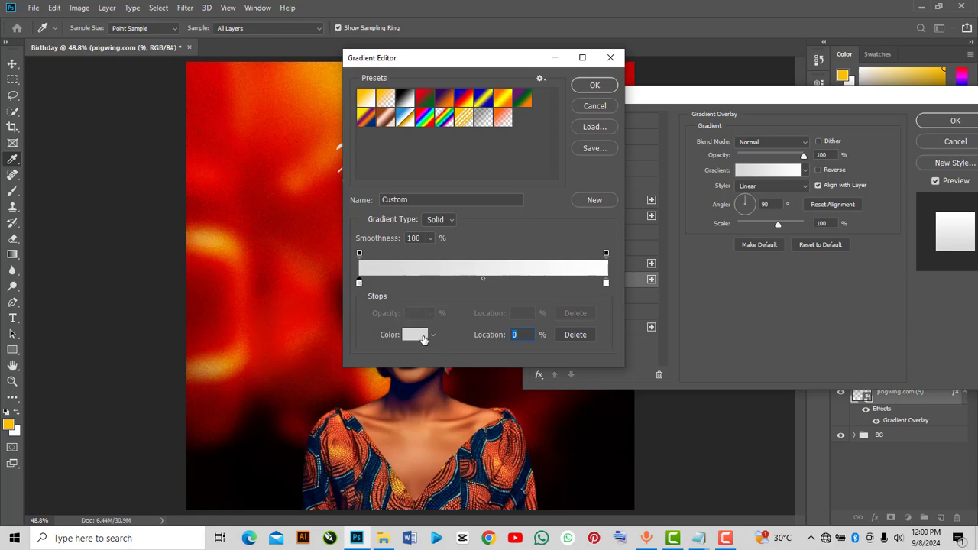
{"action": "left_click", "coordinate": [417, 335]}
{"action": "left_click", "coordinate": [655, 102]}
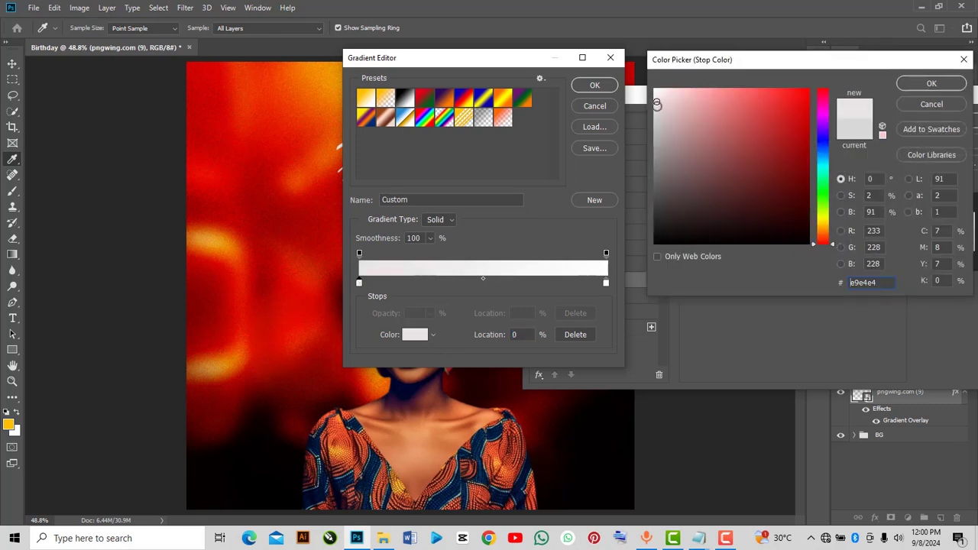
{"action": "left_click", "coordinate": [915, 83]}
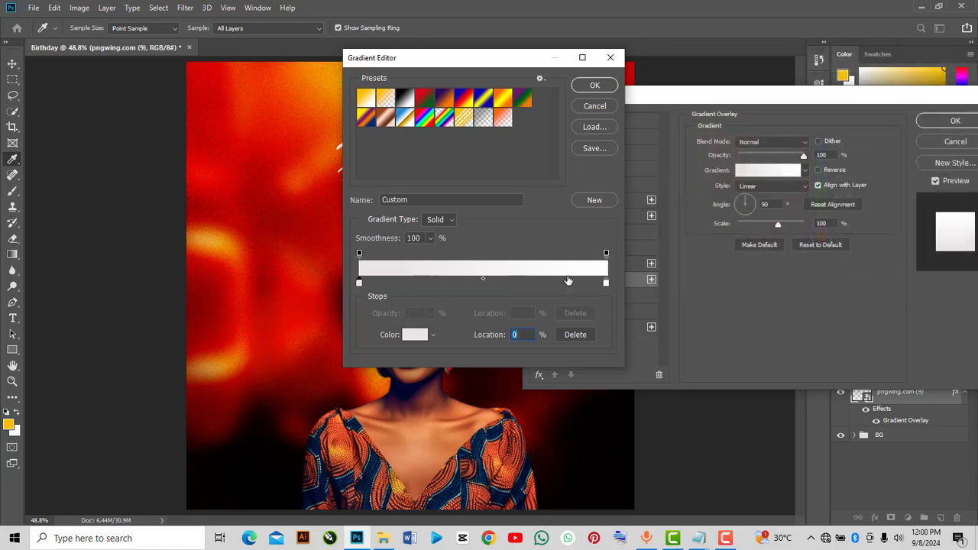
{"action": "left_click_drag", "start_coordinate": [482, 279], "coordinate": [446, 281]}
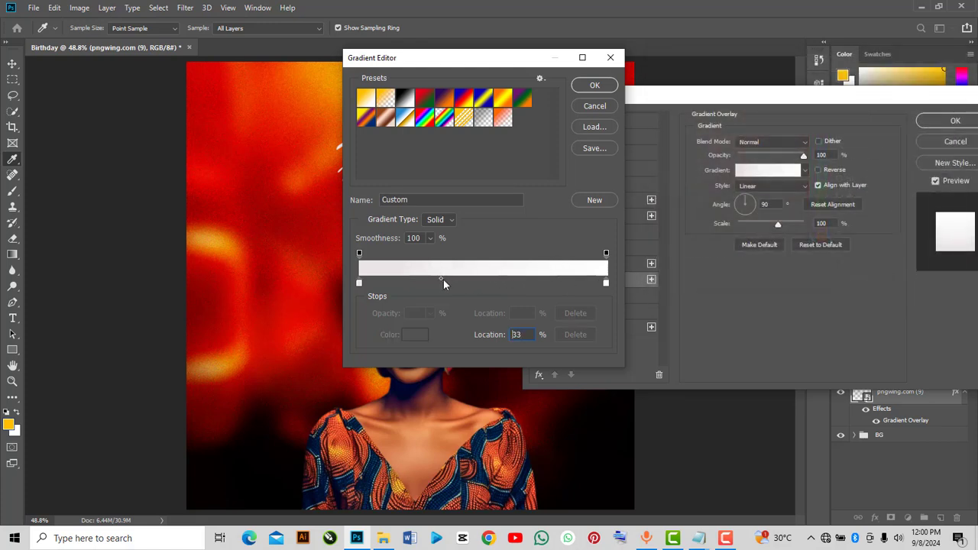
{"action": "left_click", "coordinate": [607, 87]}
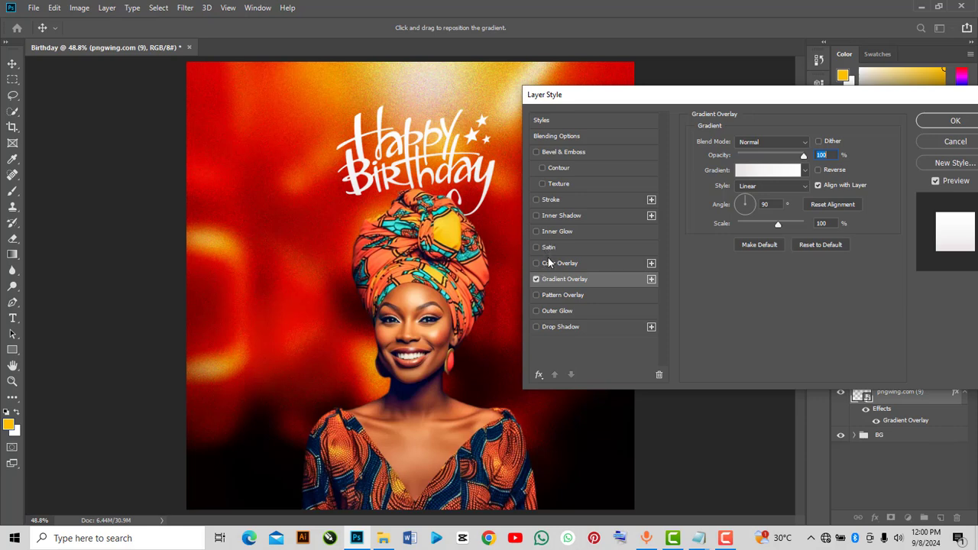
Add a Drop Shadow to the lettering, confirm the layer style, and nudge the lettering slightly left
{"action": "left_click", "coordinate": [560, 327]}
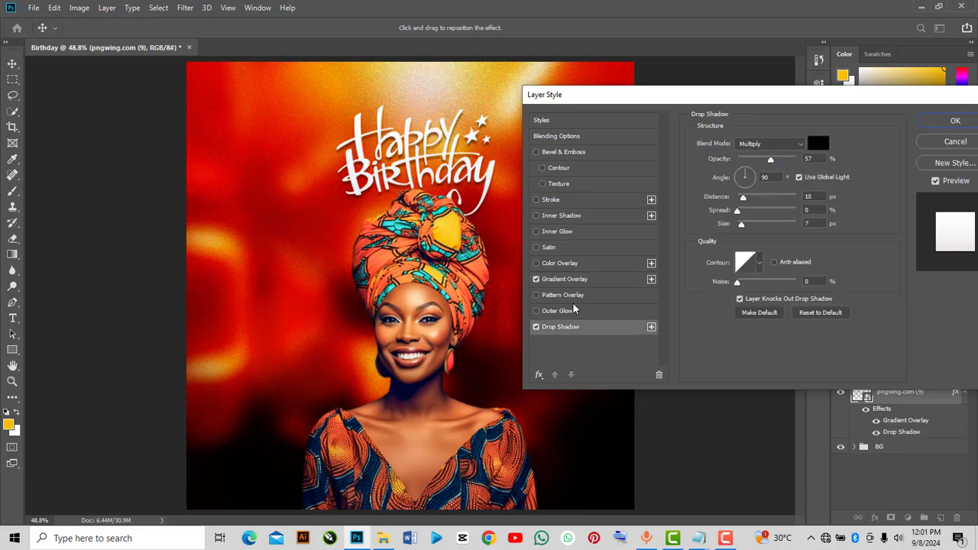
{"action": "left_click_drag", "start_coordinate": [680, 106], "coordinate": [688, 104]}
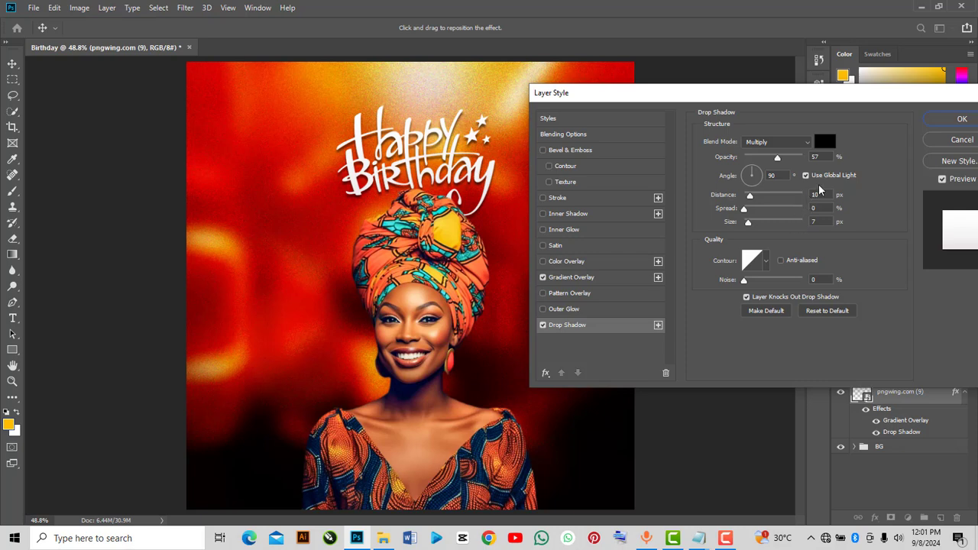
{"action": "left_click", "coordinate": [940, 120]}
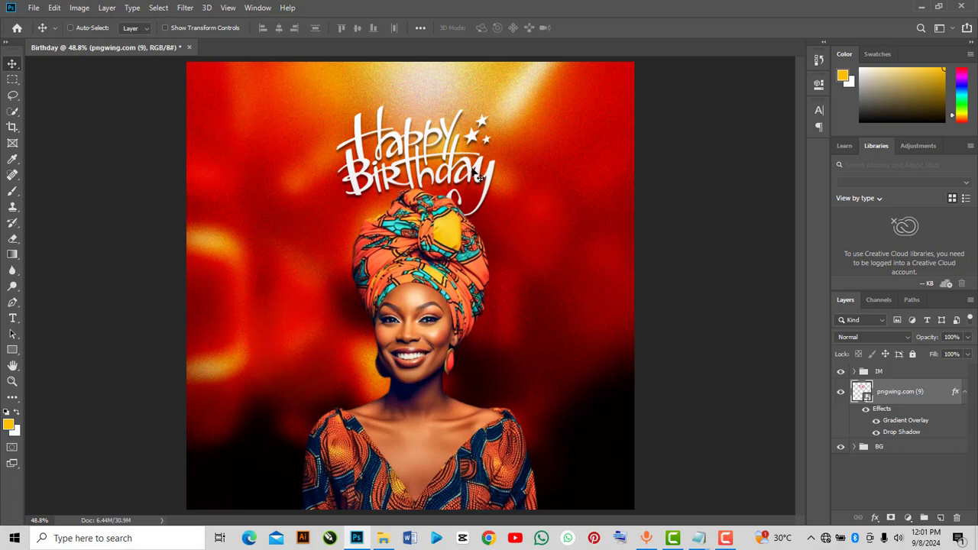
{"action": "left_click_drag", "start_coordinate": [478, 176], "coordinate": [470, 175]}
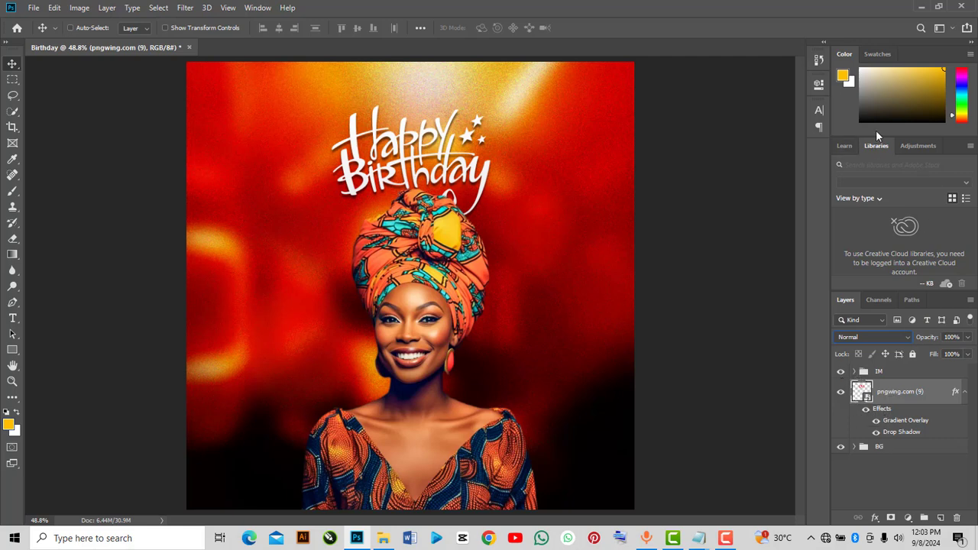
Bring the pngwing.com (1).png confetti image in from the folder and position it across the top of the canvas
{"action": "left_click", "coordinate": [920, 6]}
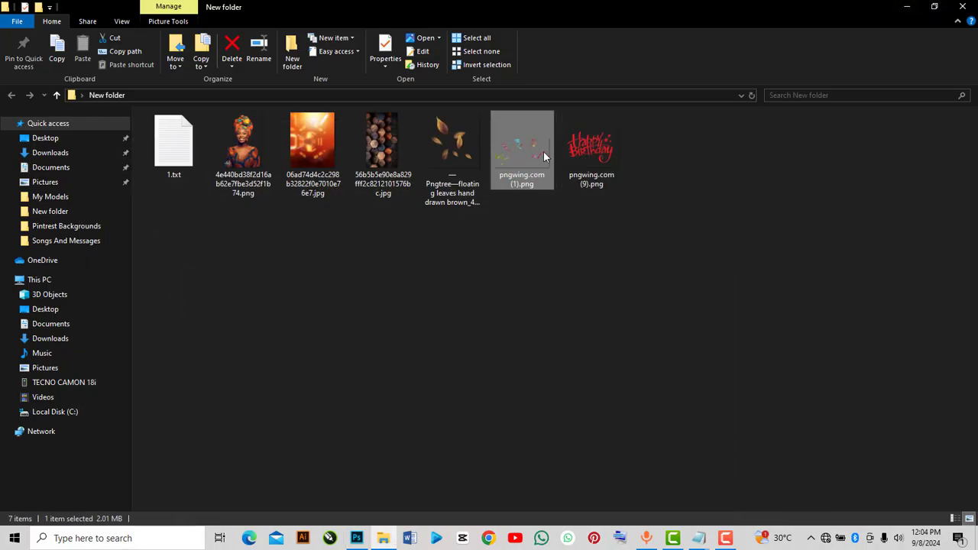
{"action": "left_click_drag", "start_coordinate": [543, 150], "coordinate": [317, 248]}
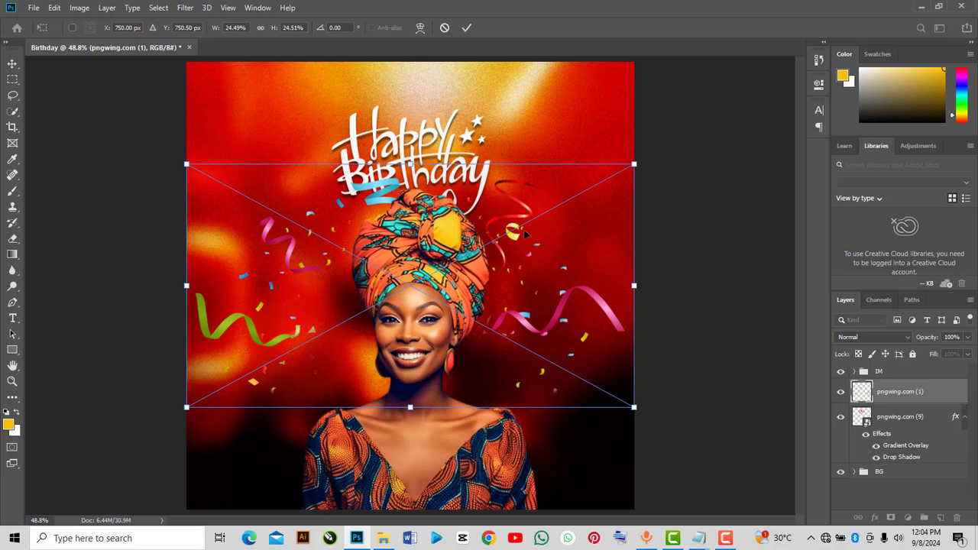
{"action": "left_click_drag", "start_coordinate": [523, 228], "coordinate": [522, 111]}
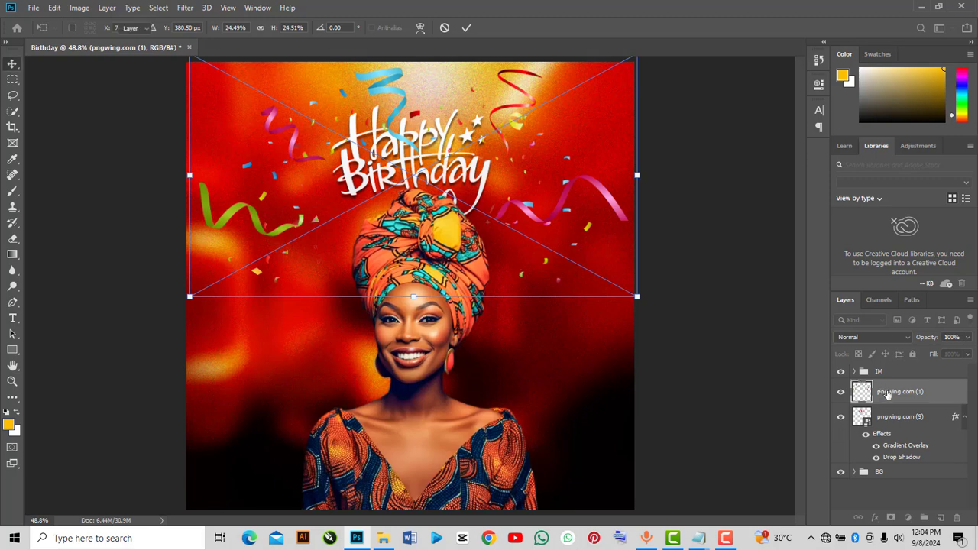
{"action": "key", "text": "Return"}
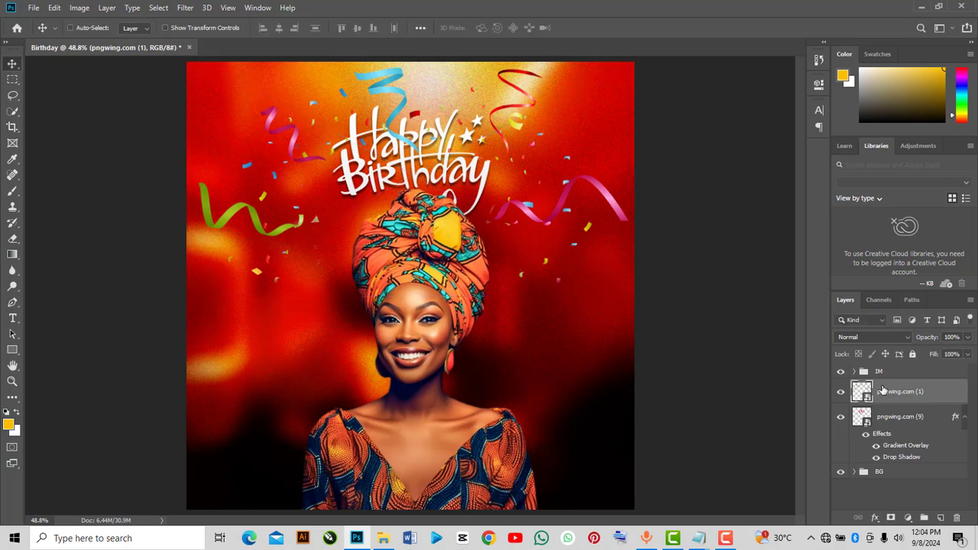
Set the confetti layer's blend mode to Overlay
{"action": "left_click", "coordinate": [865, 337]}
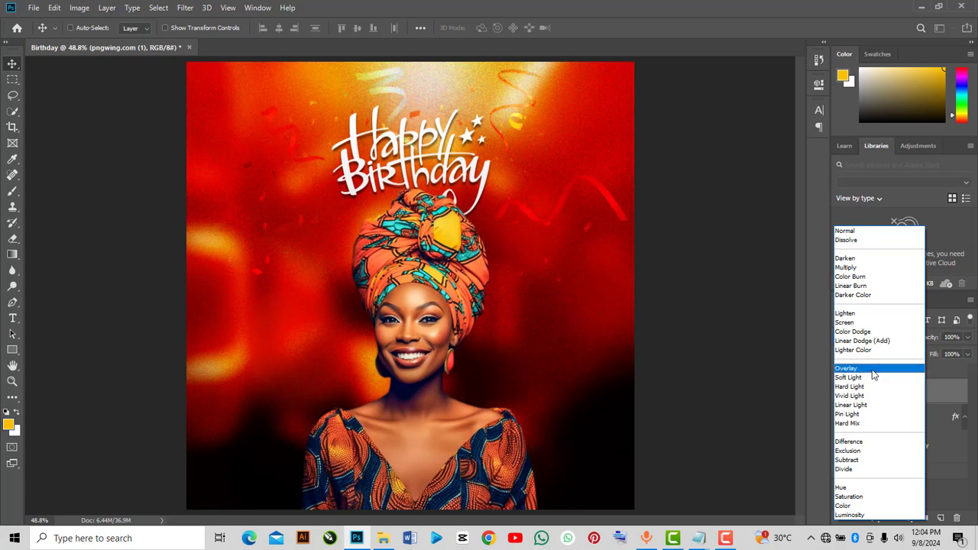
{"action": "left_click", "coordinate": [873, 372]}
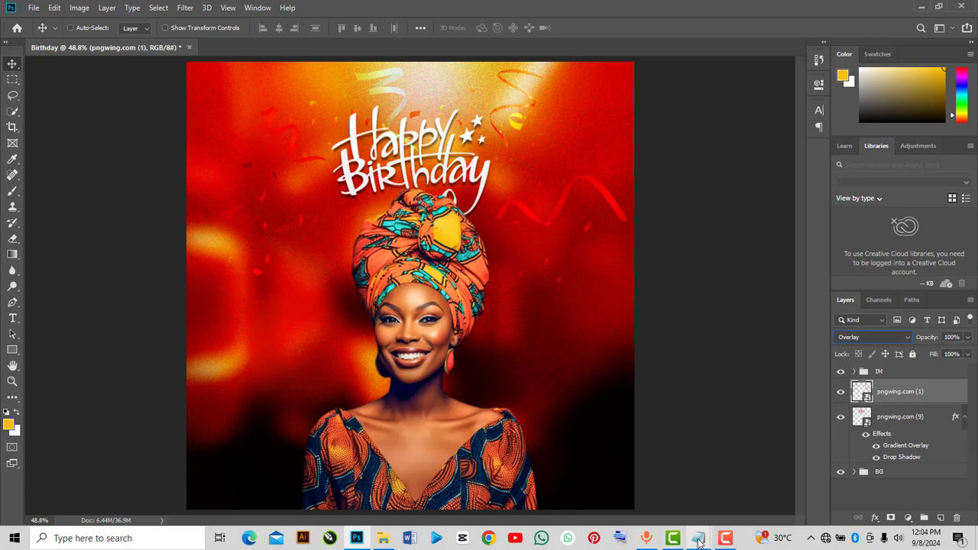
Copy the birthday message paragraph from the 1.txt file in Notepad
{"action": "mouse_move", "coordinate": [698, 537]}
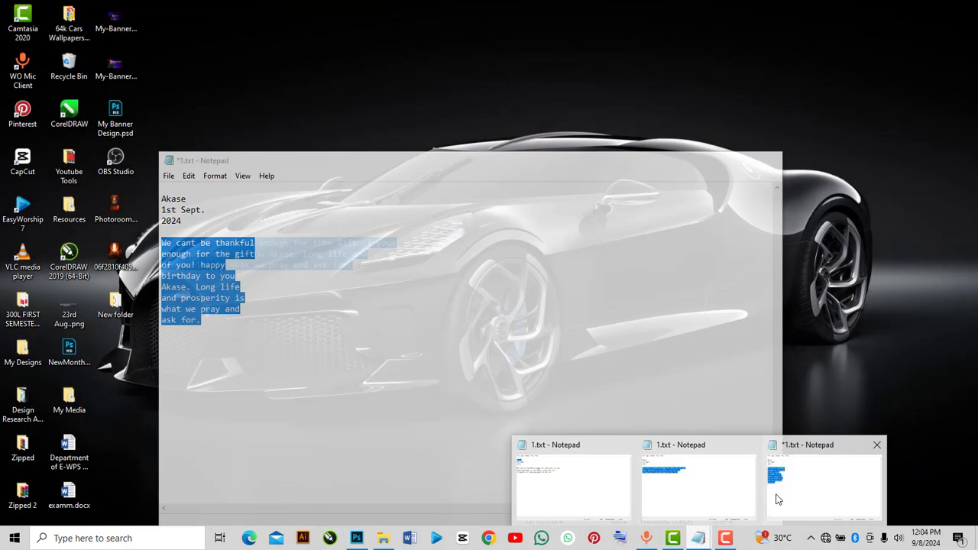
{"action": "left_click", "coordinate": [778, 499]}
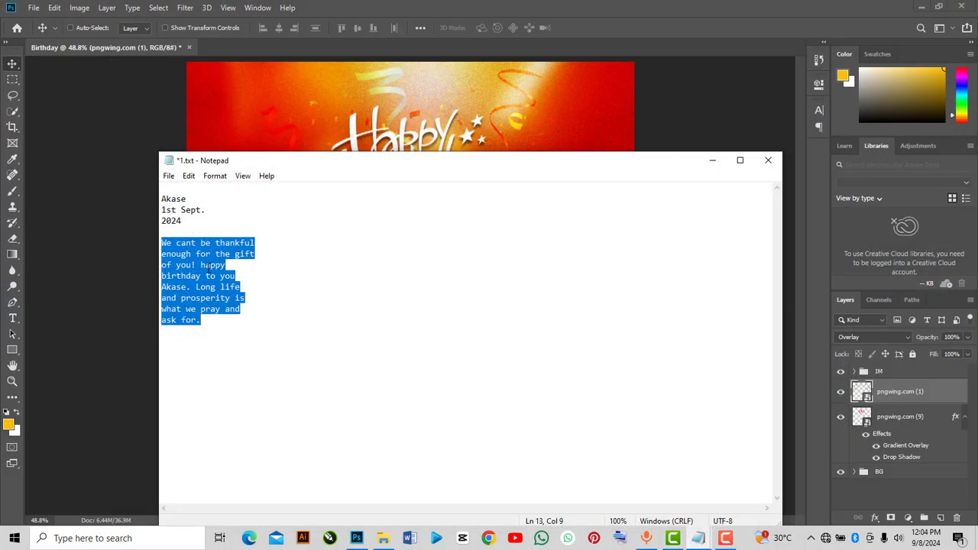
{"action": "left_click", "coordinate": [236, 254]}
{"action": "left_click_drag", "start_coordinate": [219, 327], "coordinate": [153, 243]}
{"action": "left_click_drag", "start_coordinate": [187, 313], "coordinate": [162, 235]}
{"action": "left_click", "coordinate": [194, 324]}
{"action": "right_click", "coordinate": [163, 238]}
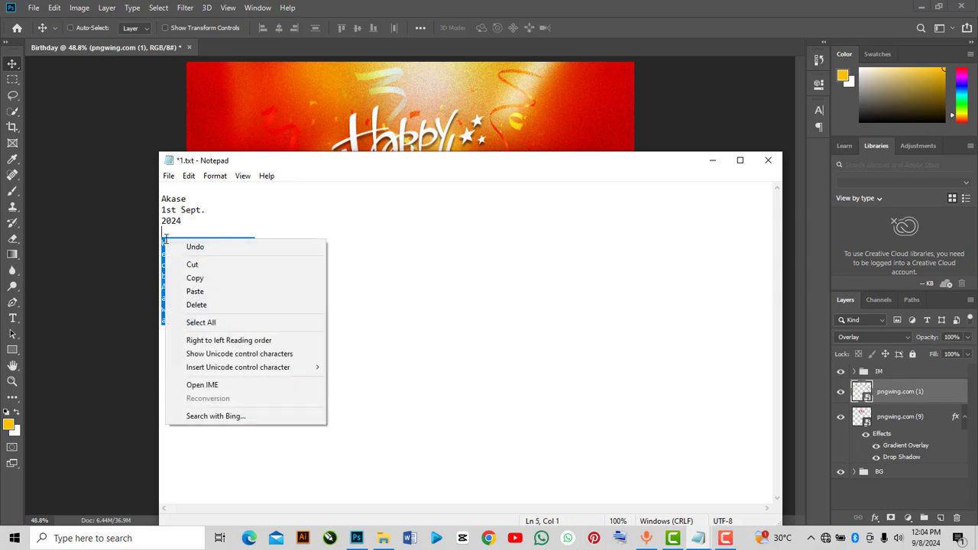
{"action": "left_click", "coordinate": [204, 279]}
{"action": "left_click", "coordinate": [713, 161]}
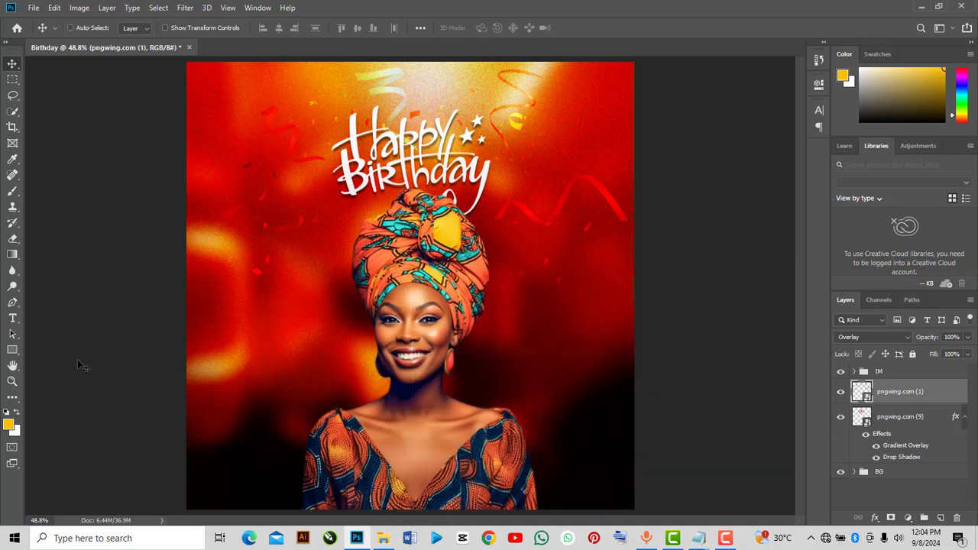
Paste the message as a new text layer to the left of the portrait and commit it
{"action": "left_click", "coordinate": [13, 318]}
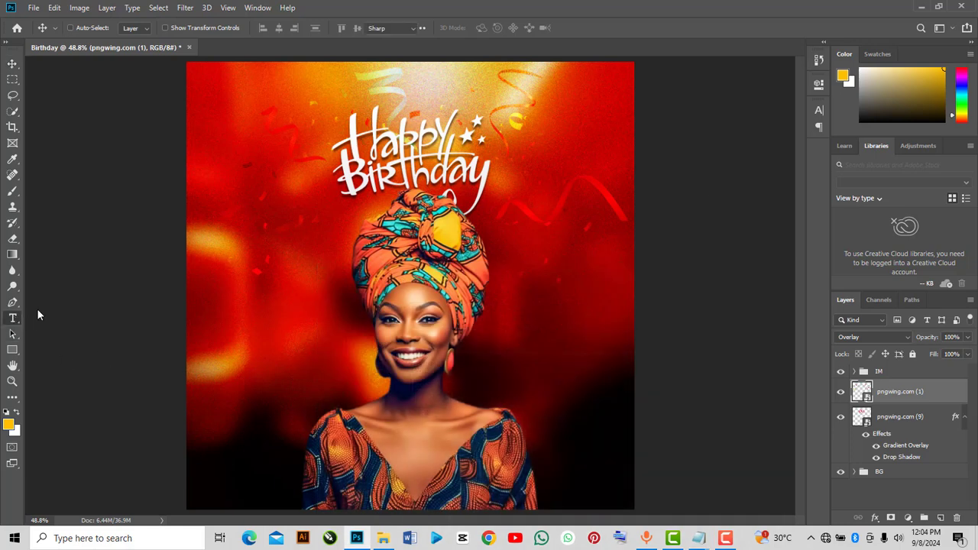
{"action": "left_click", "coordinate": [258, 280]}
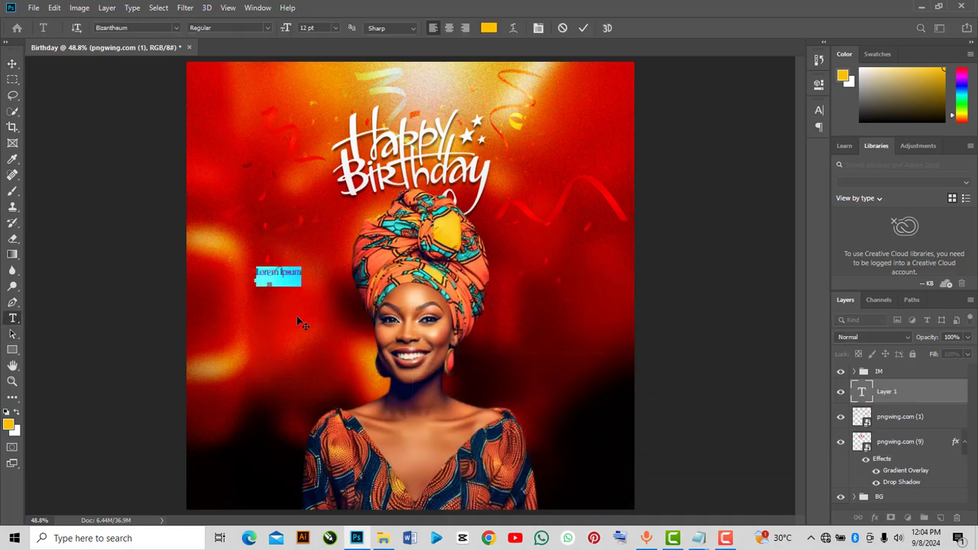
{"action": "key", "text": "ctrl+v"}
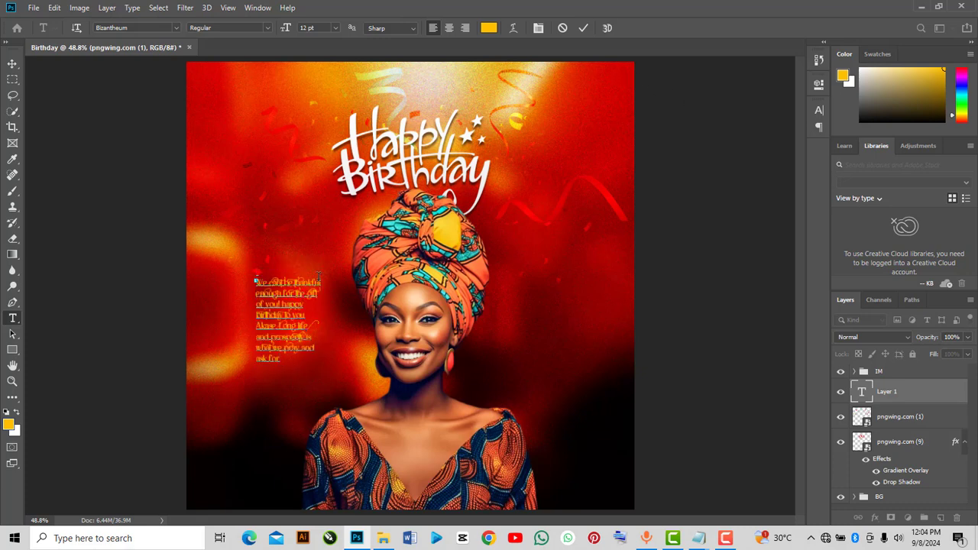
{"action": "left_click", "coordinate": [863, 396]}
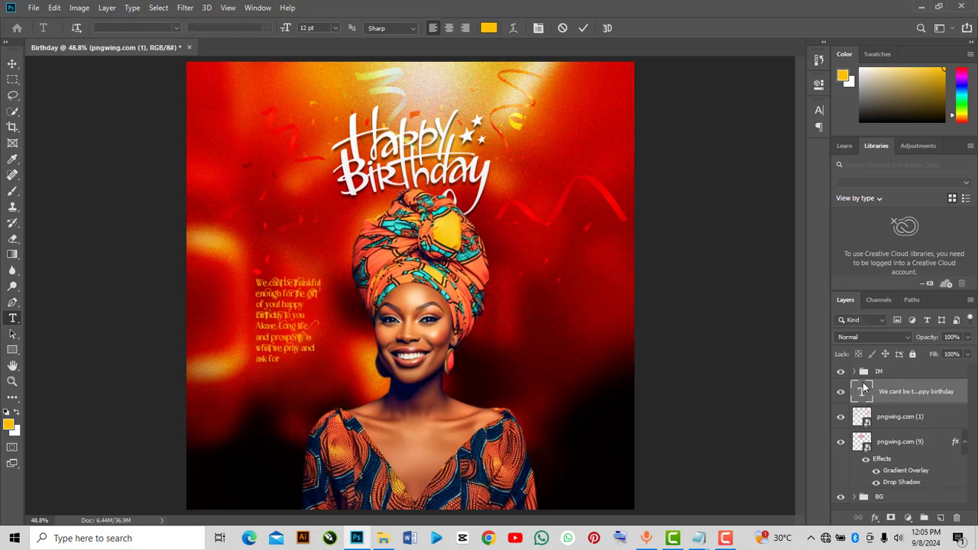
{"action": "left_click", "coordinate": [886, 396]}
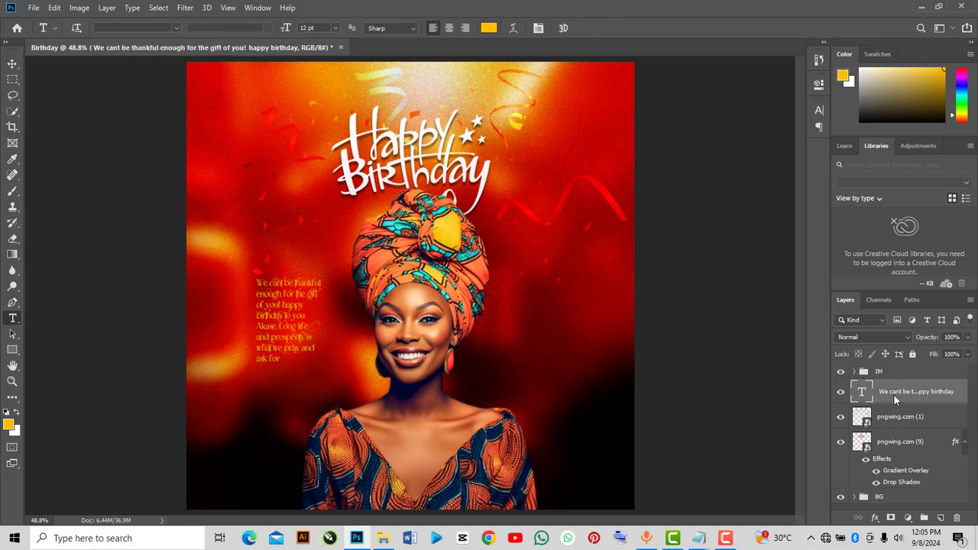
Move the message text layer into the IM group, below the portrait layer
{"action": "left_click_drag", "start_coordinate": [896, 391], "coordinate": [890, 371]}
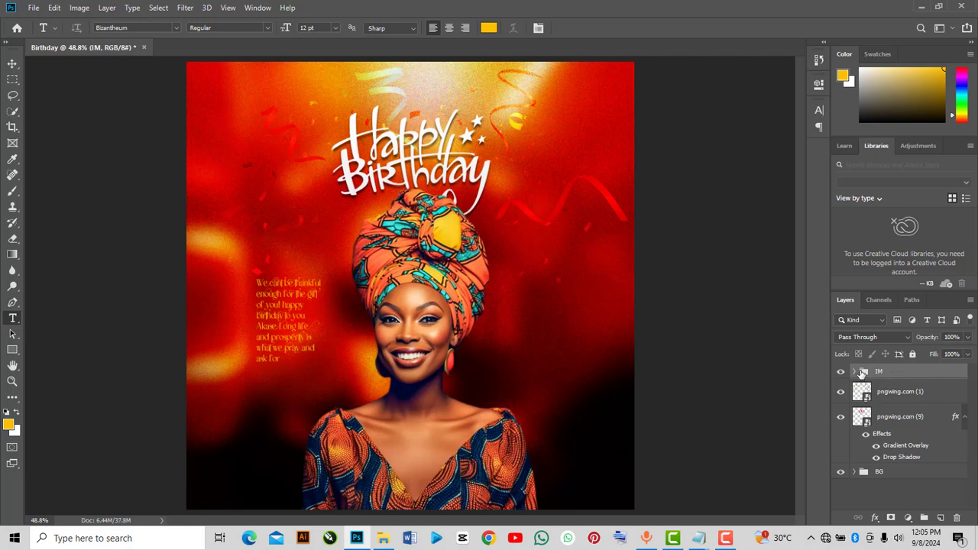
{"action": "left_click", "coordinate": [855, 371]}
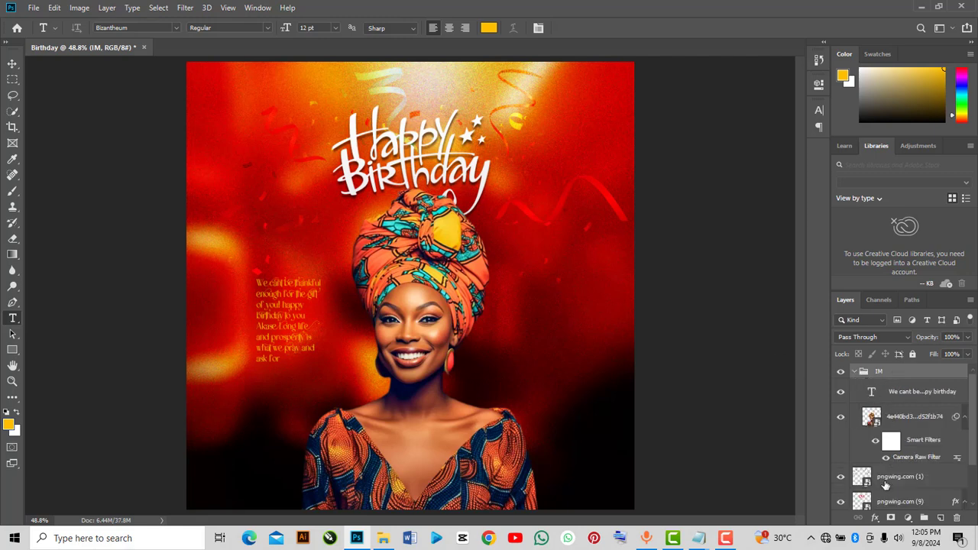
{"action": "key", "text": "ctrl+bracketleft"}
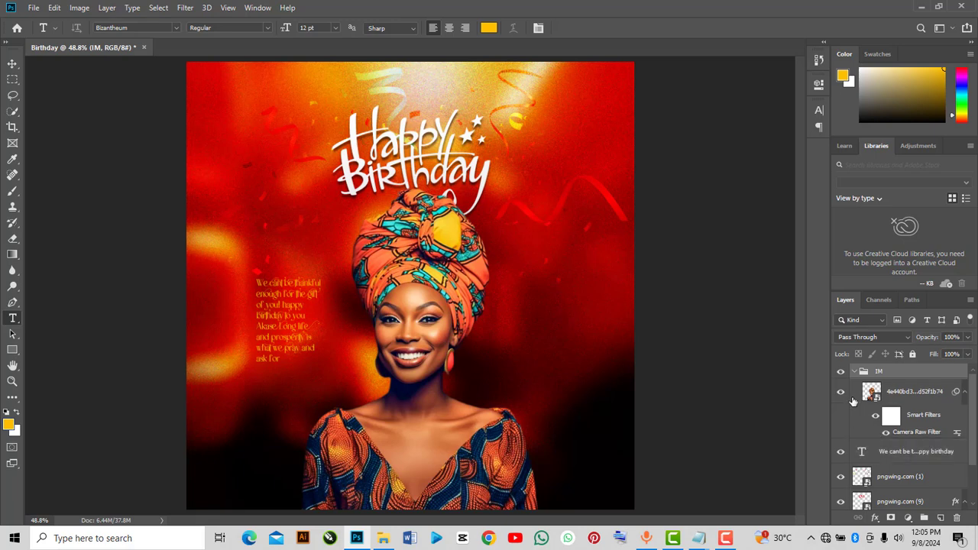
Move the message text layer out of the IM group to the top of the layer stack
{"action": "left_click", "coordinate": [854, 372]}
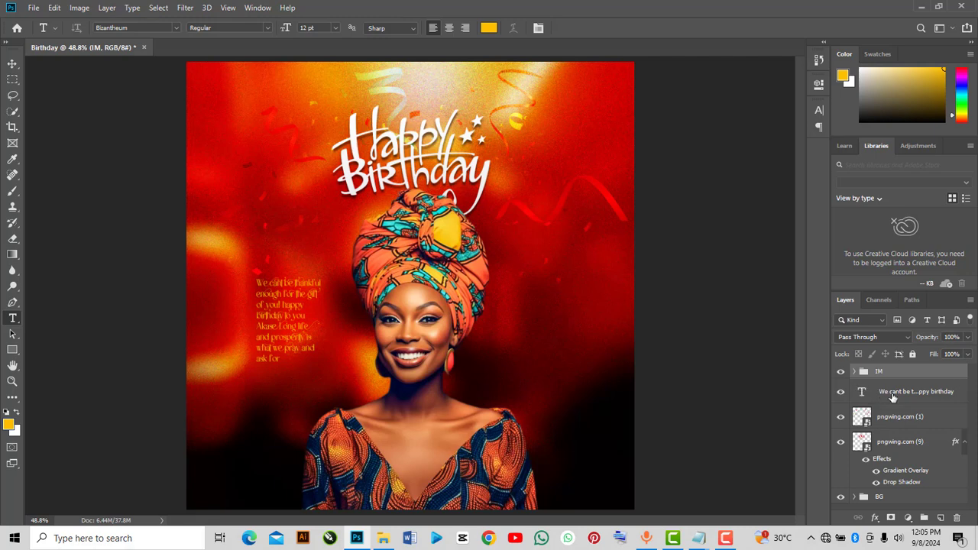
{"action": "left_click_drag", "start_coordinate": [892, 396], "coordinate": [880, 371]}
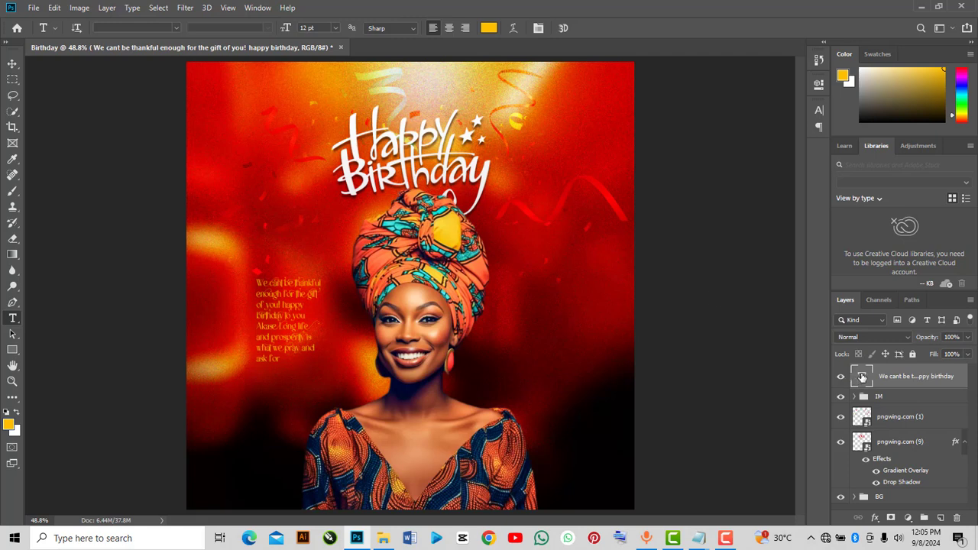
Set the message text colour to white, ffffff
{"action": "double_click", "coordinate": [861, 376]}
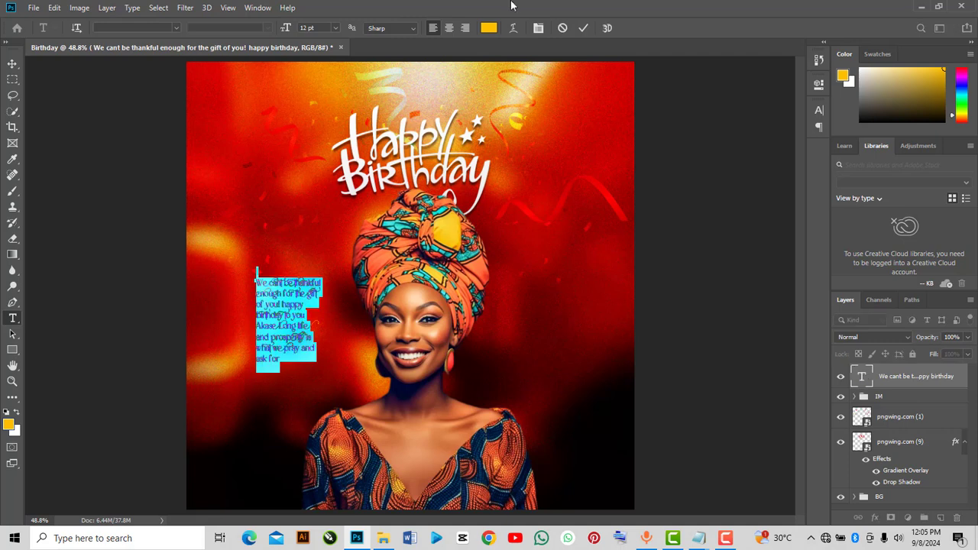
{"action": "left_click", "coordinate": [488, 28]}
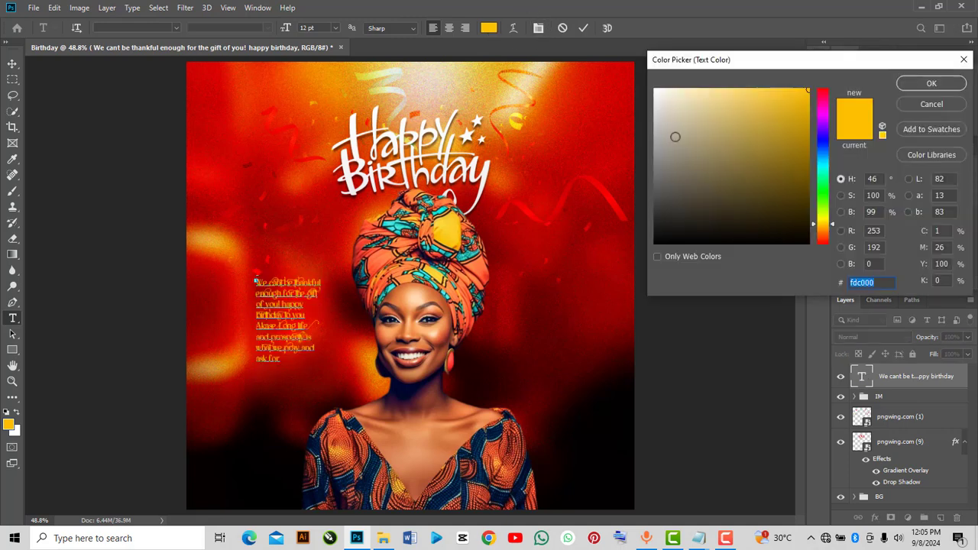
{"action": "left_click_drag", "start_coordinate": [672, 113], "coordinate": [645, 93]}
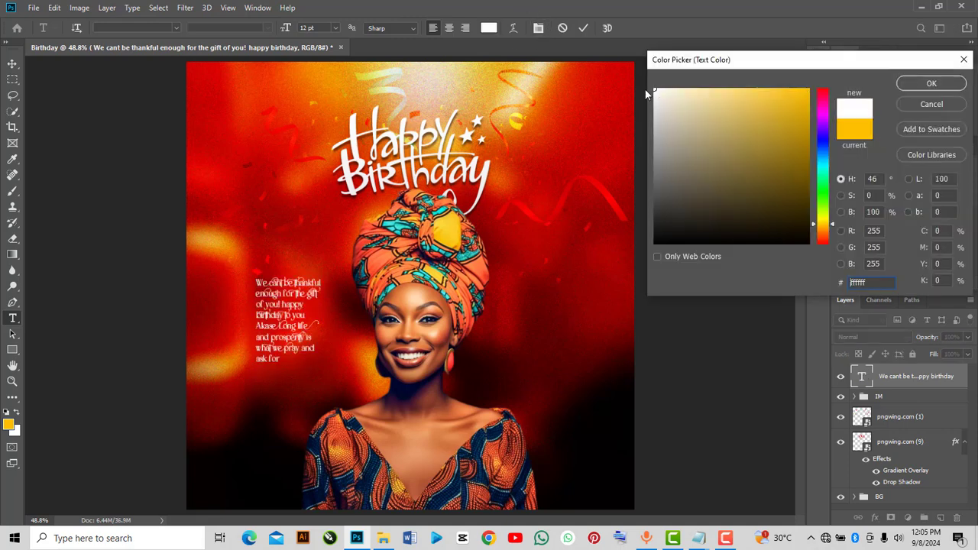
{"action": "left_click", "coordinate": [923, 82]}
Change the message text font to Montserrat and commit the edit
{"action": "left_click", "coordinate": [819, 84]}
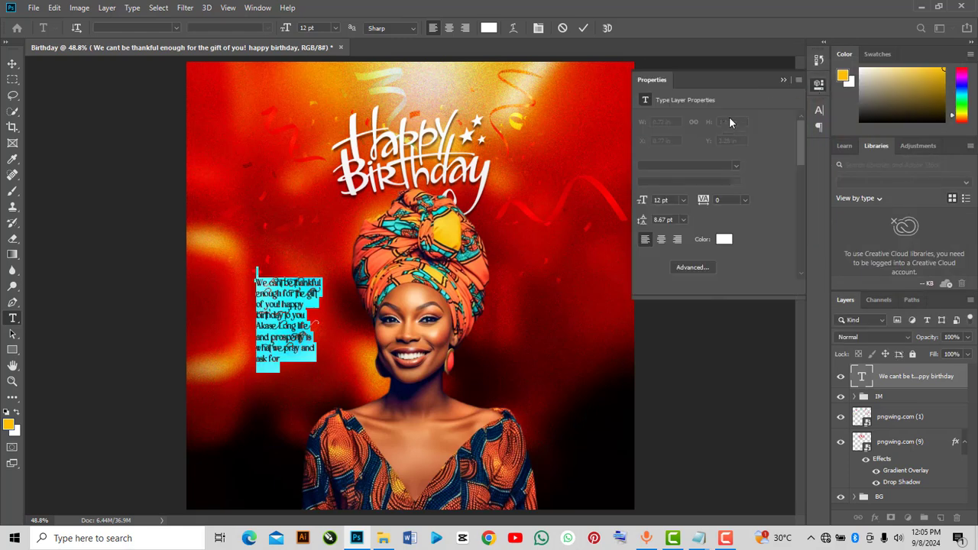
{"action": "left_click", "coordinate": [734, 165]}
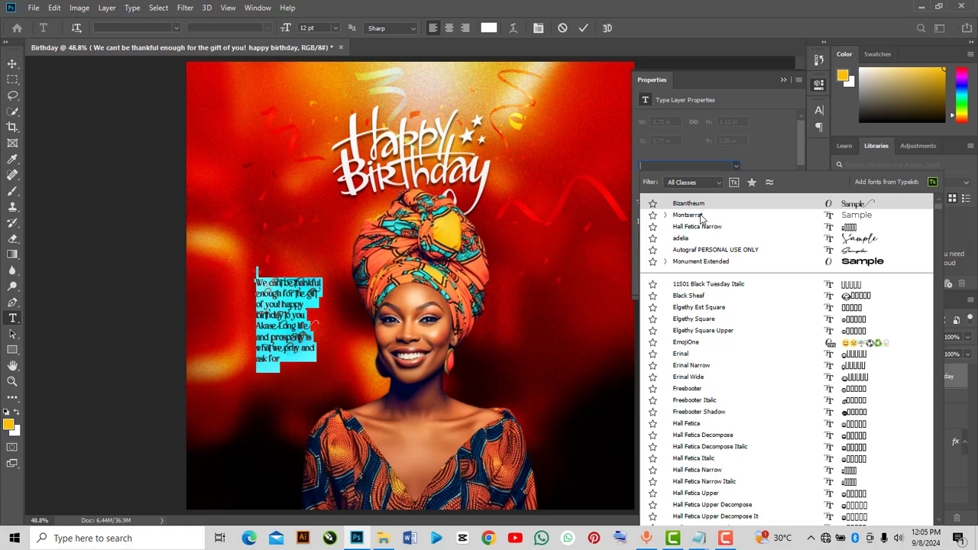
{"action": "left_click", "coordinate": [699, 214]}
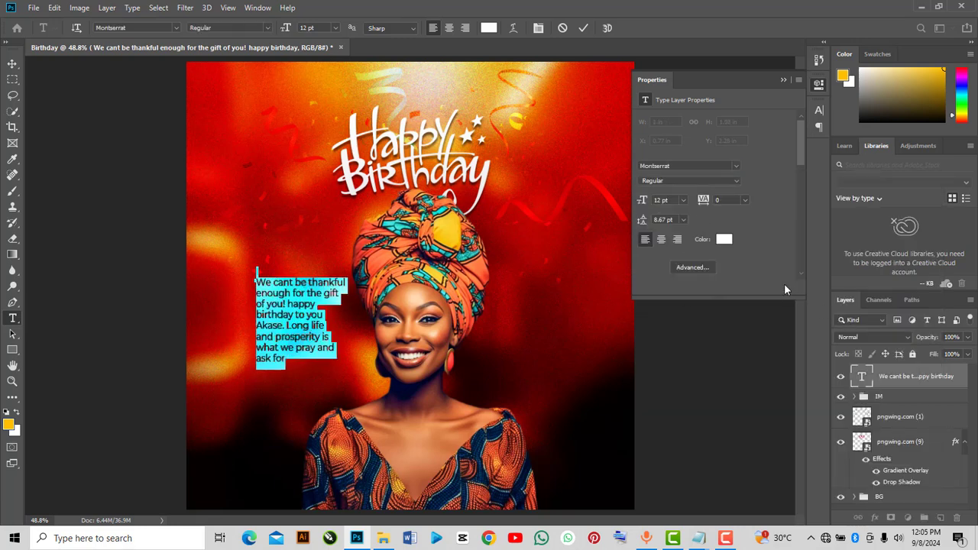
{"action": "left_click", "coordinate": [782, 81]}
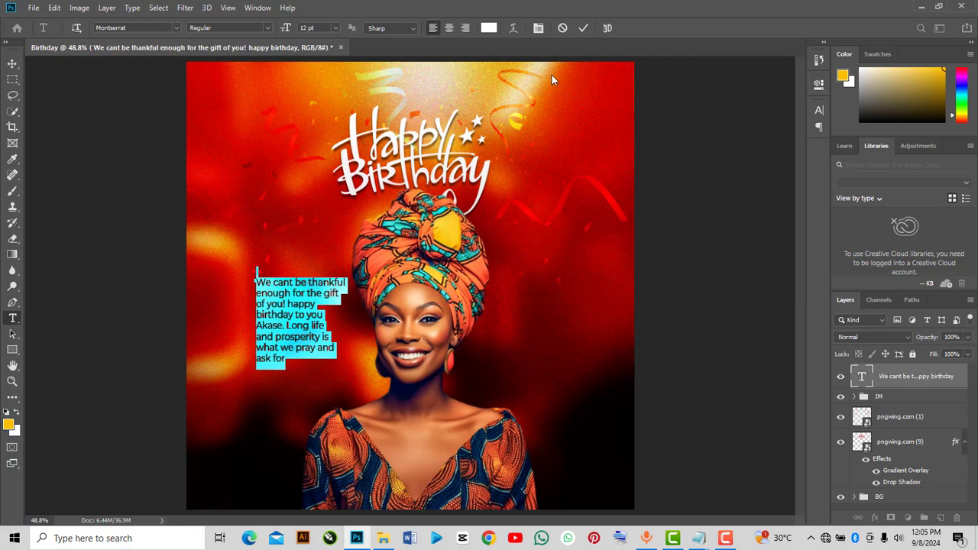
{"action": "left_click", "coordinate": [581, 29]}
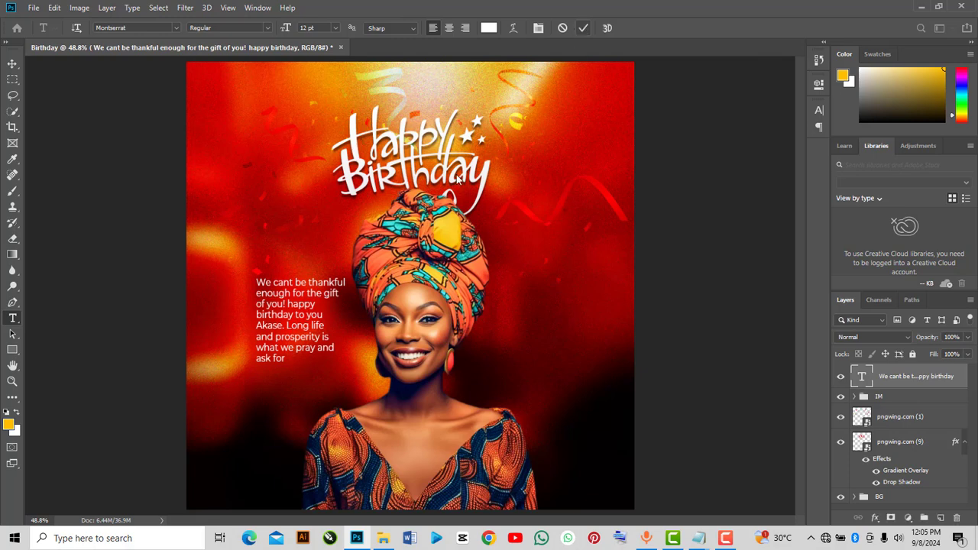
Scale the message text up to about 91% and shift it slightly up and left
{"action": "key", "text": "ctrl+t"}
{"action": "left_click_drag", "start_coordinate": [347, 365], "coordinate": [325, 341]}
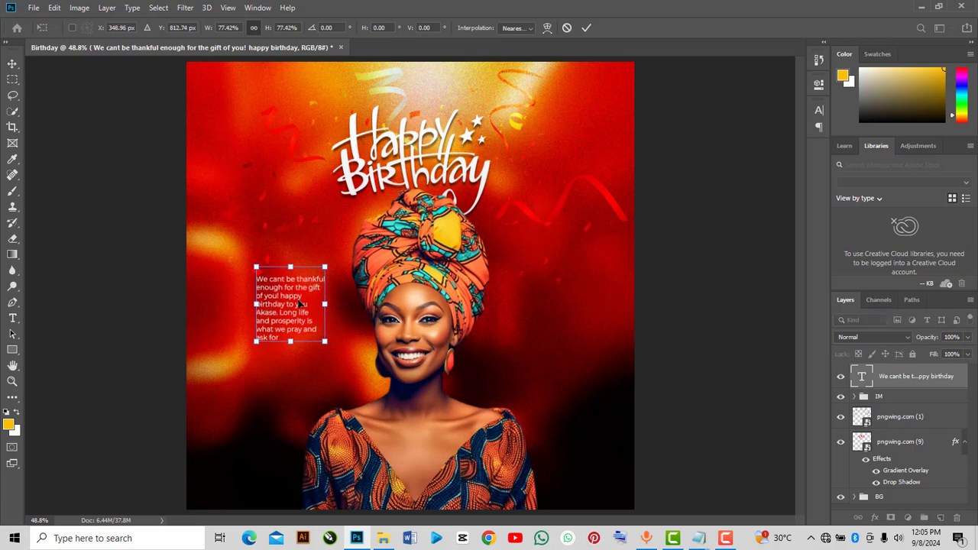
{"action": "left_click_drag", "start_coordinate": [297, 298], "coordinate": [299, 286]}
{"action": "left_click_drag", "start_coordinate": [323, 323], "coordinate": [337, 342]}
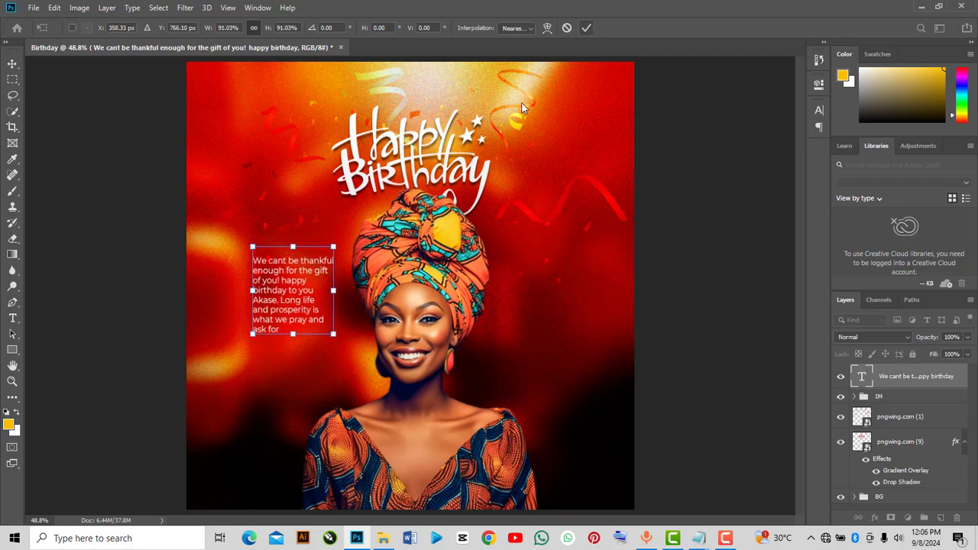
{"action": "left_click", "coordinate": [586, 28]}
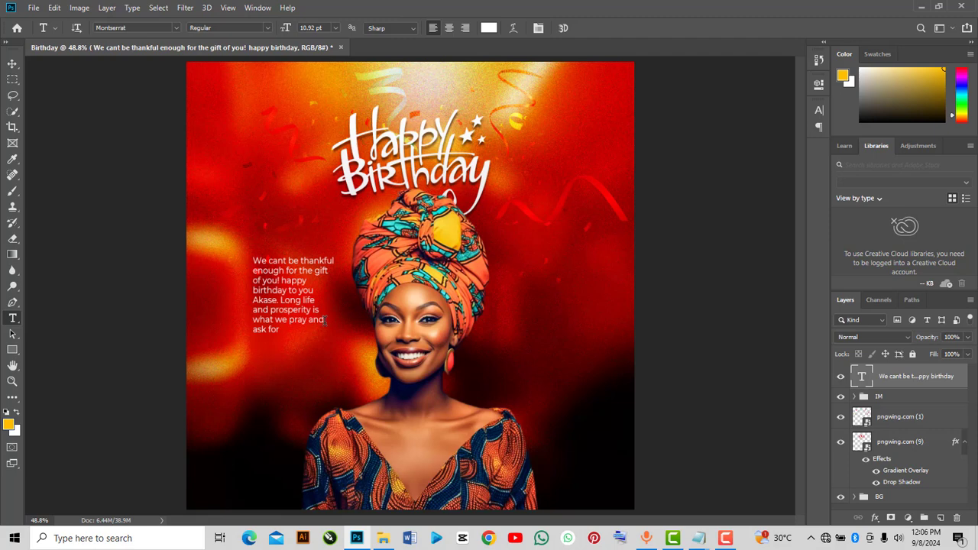
Add a new text layer reading 09 to the right of the portrait's head wrap
{"action": "left_click", "coordinate": [518, 264]}
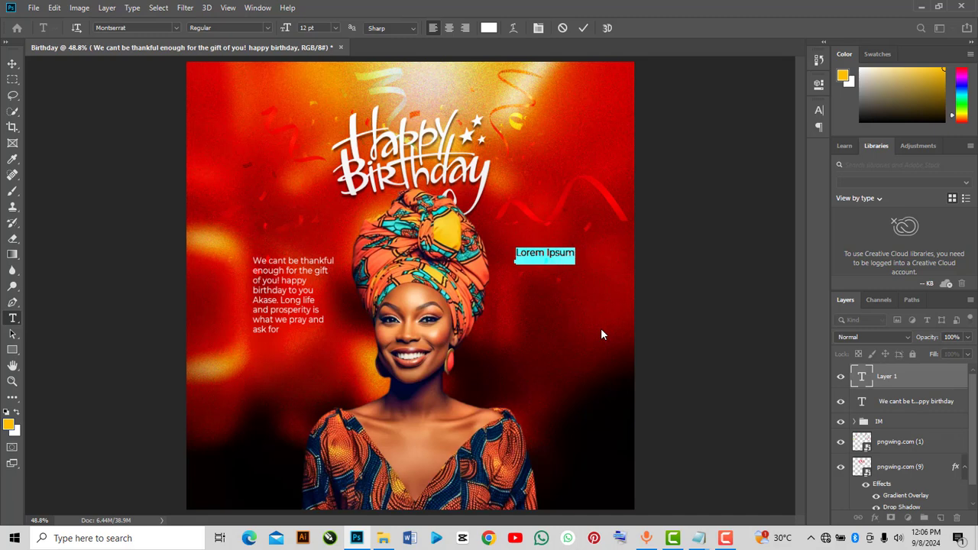
{"action": "type", "text": "09"}
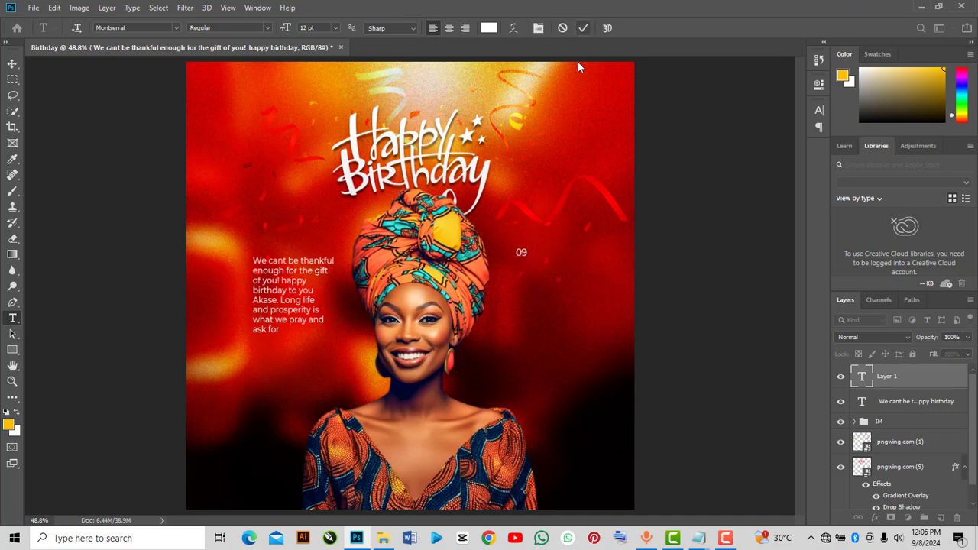
{"action": "left_click", "coordinate": [583, 27]}
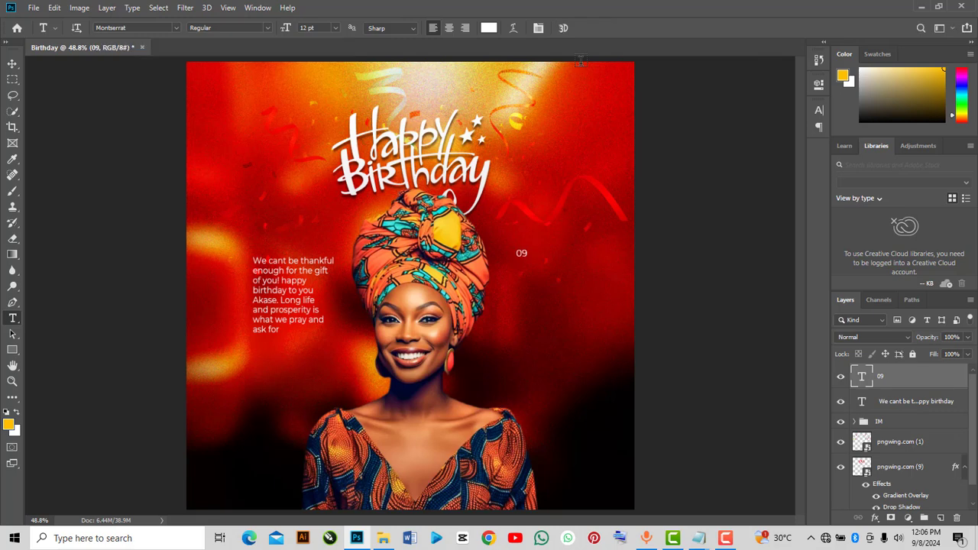
Set the 09 text's font style to Bold and commit it
{"action": "double_click", "coordinate": [862, 376]}
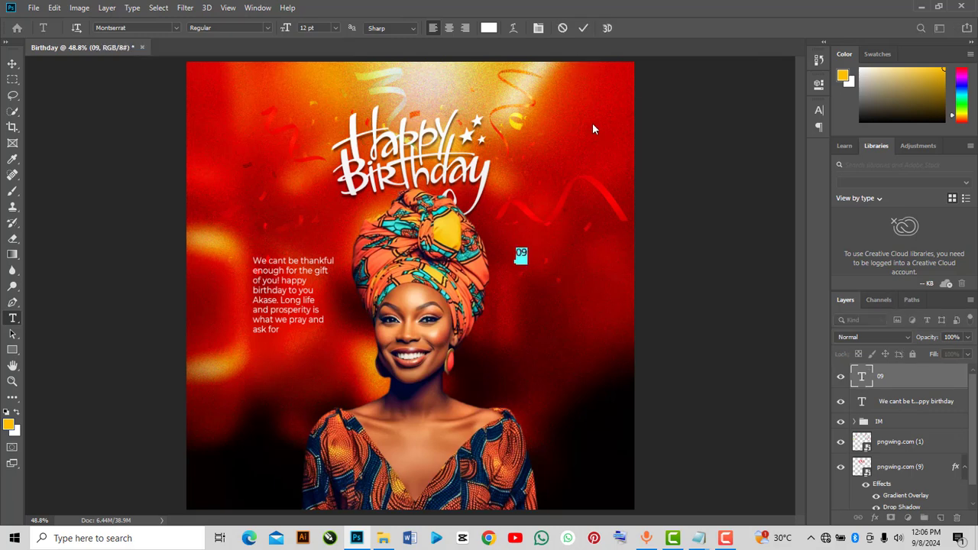
{"action": "left_click", "coordinate": [818, 84]}
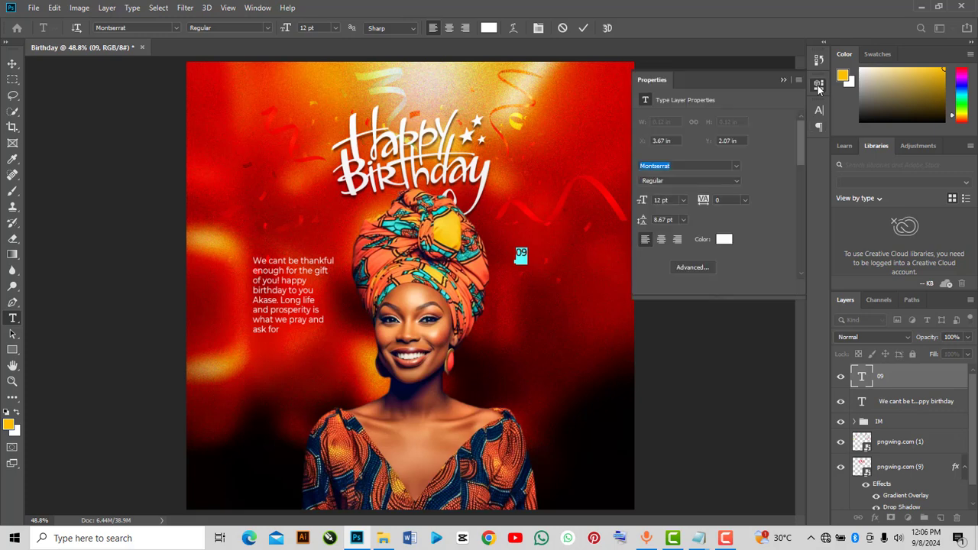
{"action": "left_click", "coordinate": [720, 165]}
{"action": "left_click", "coordinate": [735, 181]}
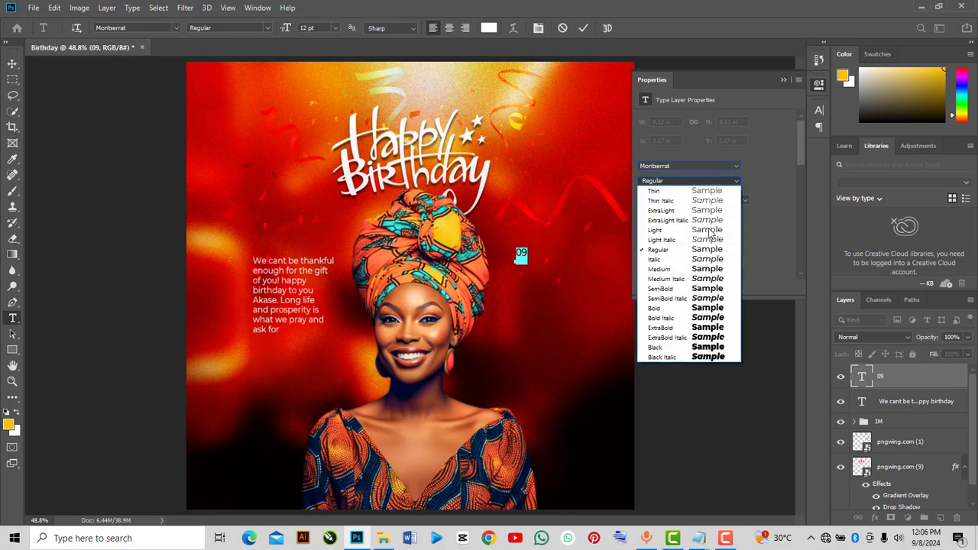
{"action": "left_click", "coordinate": [707, 308]}
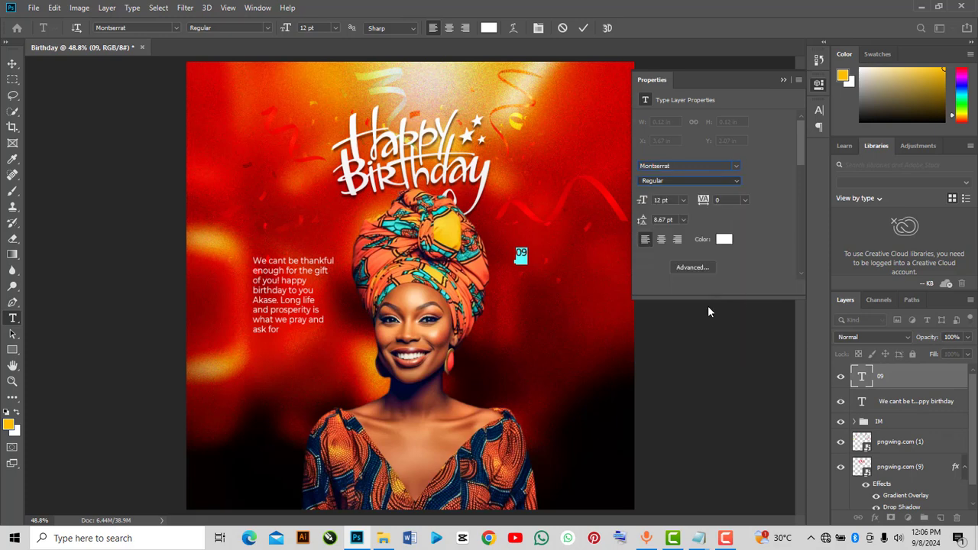
{"action": "left_click", "coordinate": [782, 80]}
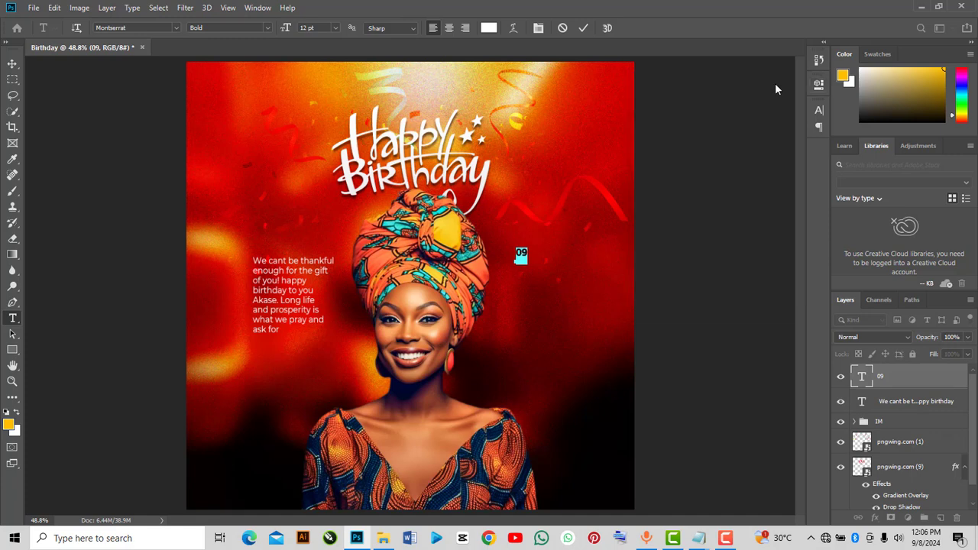
{"action": "left_click", "coordinate": [583, 28]}
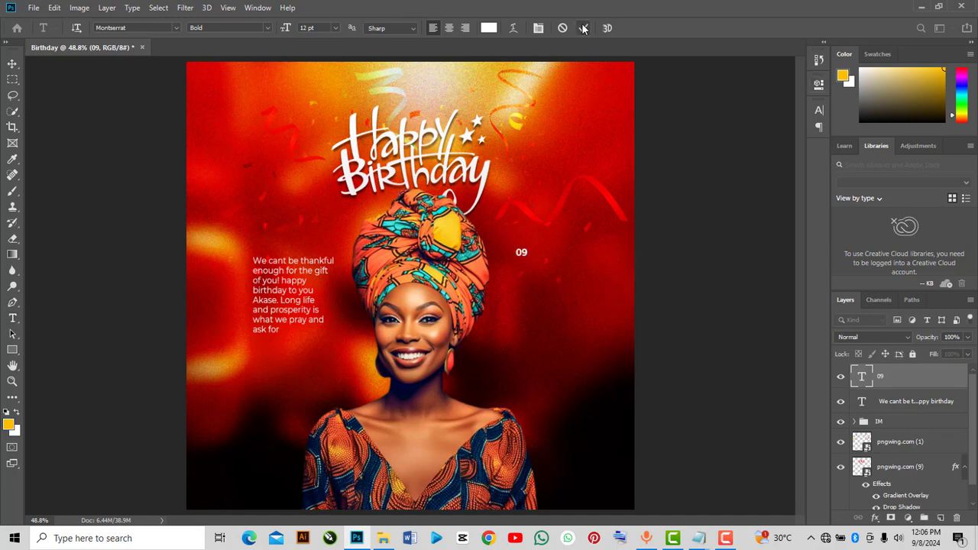
Scale the 09 text up to about 520% and place it to the right of the portrait
{"action": "key", "text": "ctrl+t"}
{"action": "left_click_drag", "start_coordinate": [531, 265], "coordinate": [561, 328]}
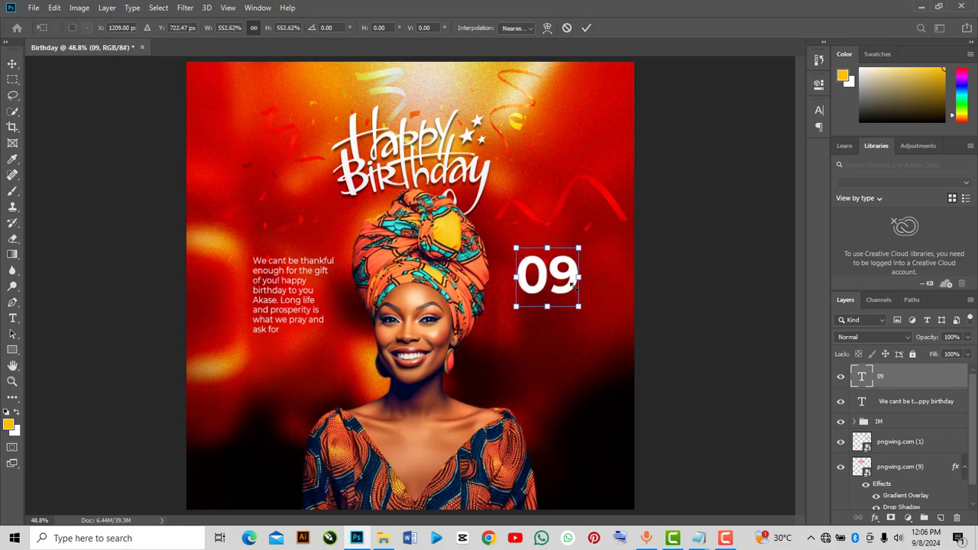
{"action": "mouse_move", "coordinate": [571, 278]}
{"action": "left_mouse_down"}
{"action": "mouse_move", "coordinate": [577, 308]}
{"action": "mouse_move", "coordinate": [576, 286]}
{"action": "left_mouse_up"}
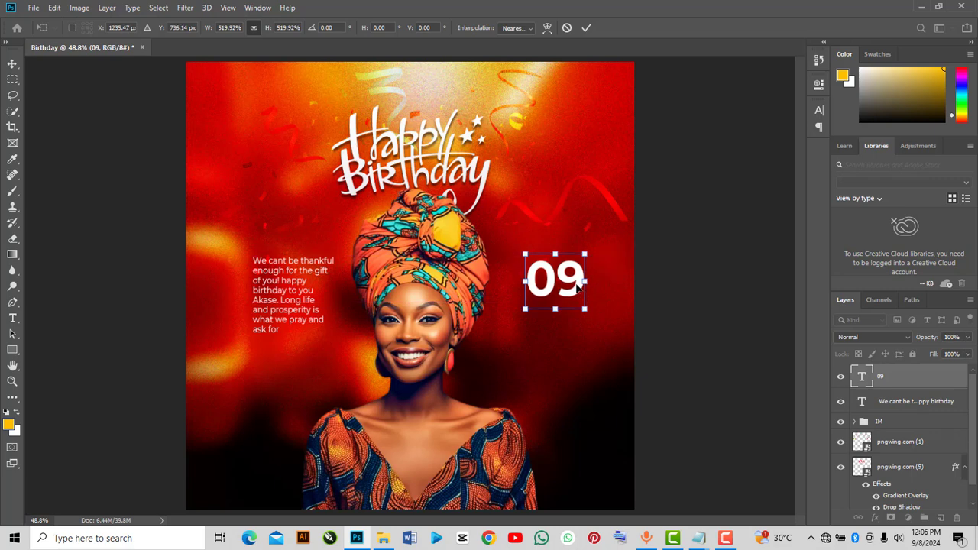
{"action": "mouse_move", "coordinate": [577, 275]}
{"action": "left_mouse_down"}
{"action": "mouse_move", "coordinate": [579, 262]}
{"action": "mouse_move", "coordinate": [581, 276]}
{"action": "left_mouse_up"}
{"action": "left_click", "coordinate": [586, 27]}
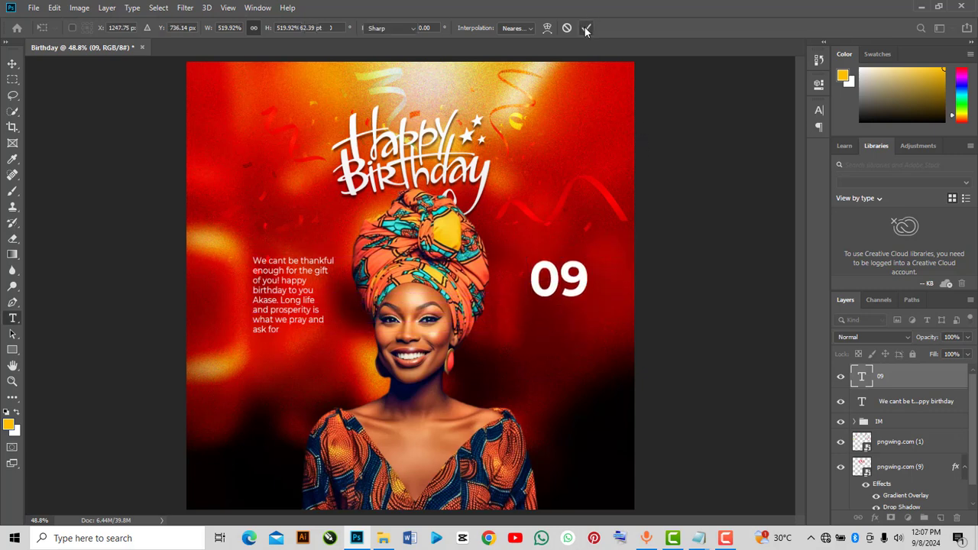
Duplicate the 09 text layer and move the copy directly below the original
{"action": "key", "text": "ctrl+j"}
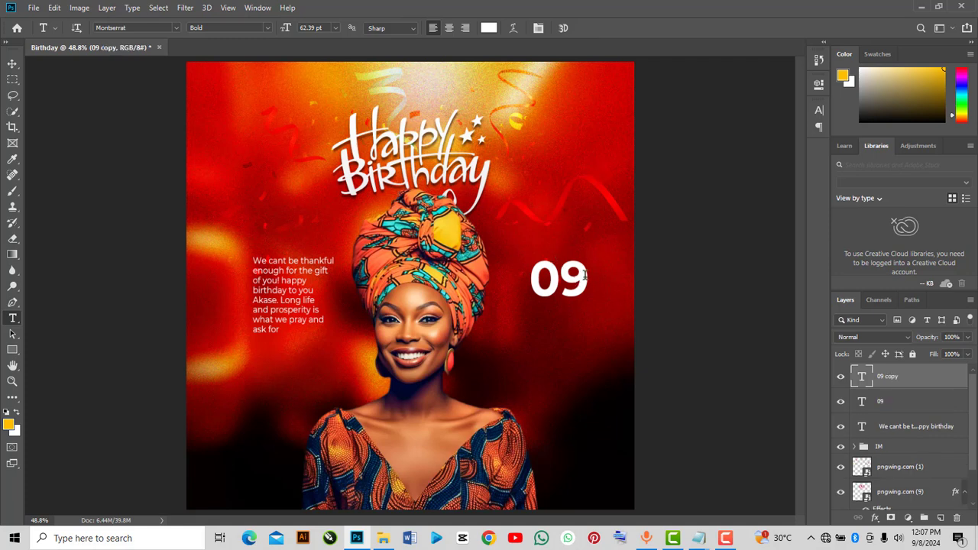
{"action": "left_click", "coordinate": [14, 64]}
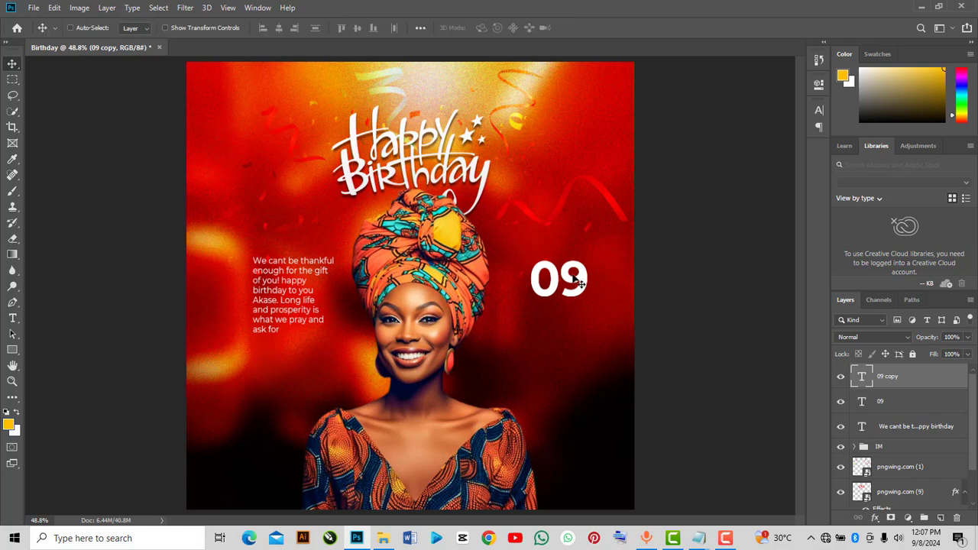
{"action": "left_click_drag", "start_coordinate": [572, 281], "coordinate": [574, 320]}
Replace the copied text with MAY
{"action": "key", "text": "t"}
{"action": "double_click", "coordinate": [581, 314]}
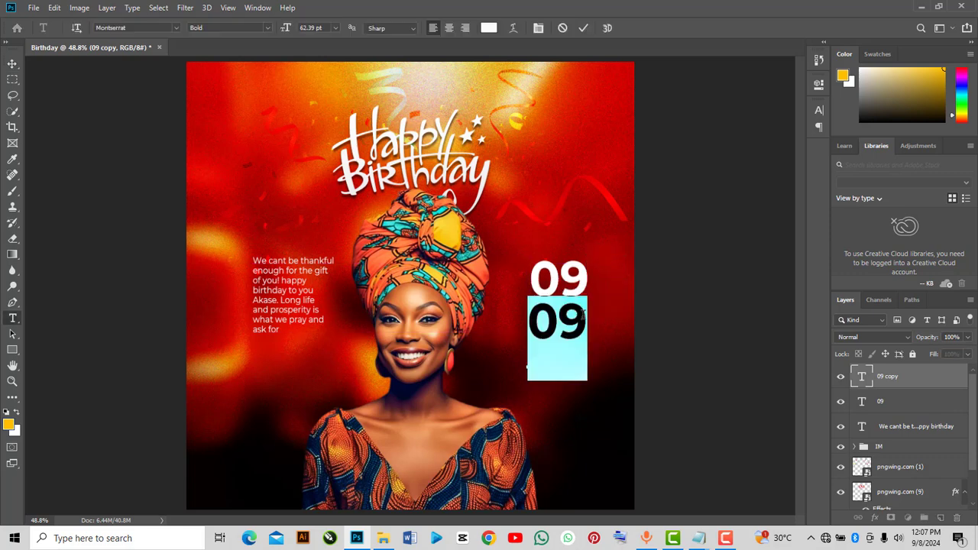
{"action": "left_click", "coordinate": [578, 314]}
{"action": "key", "text": "Left"}
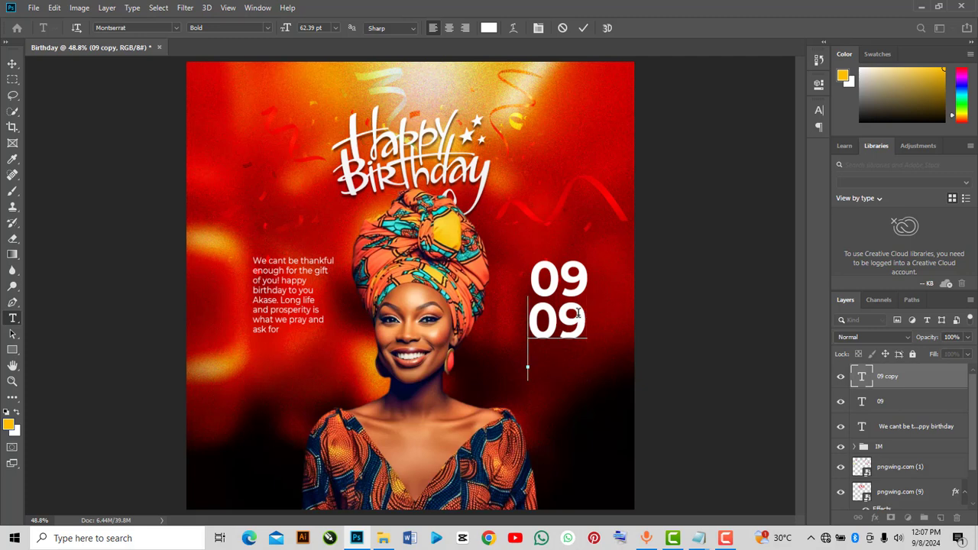
{"action": "key", "text": "BackSpace"}
{"action": "key", "text": "Delete"}
{"action": "type", "text": "M"}
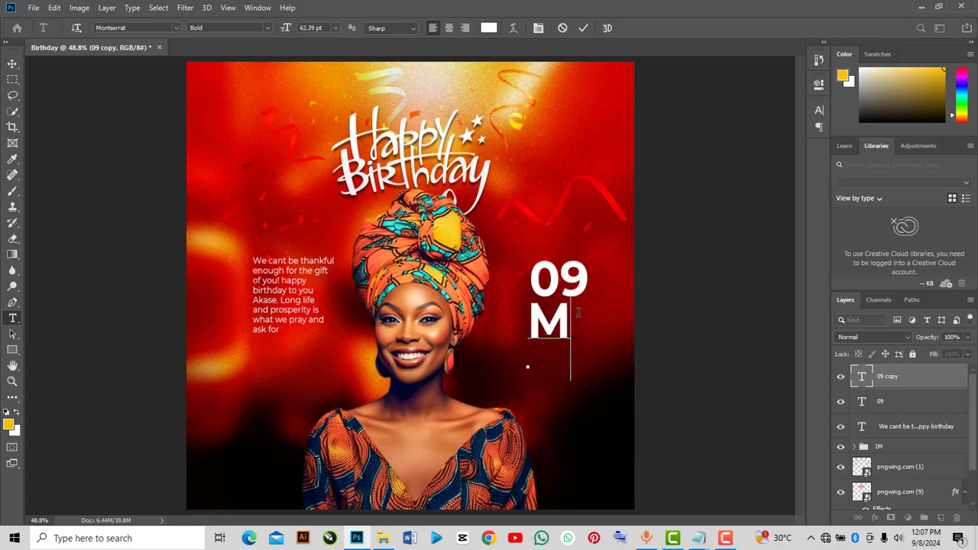
{"action": "type", "text": "AY"}
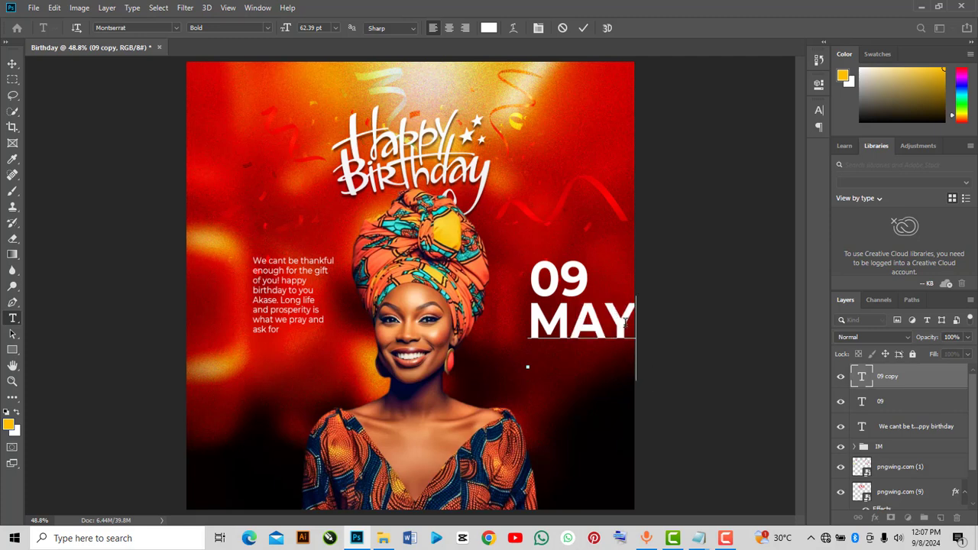
Set the MAY text's font style to Medium
{"action": "key", "text": "shift+Left"}
{"action": "key", "text": "shift+Left"}
{"action": "key", "text": "shift+Left"}
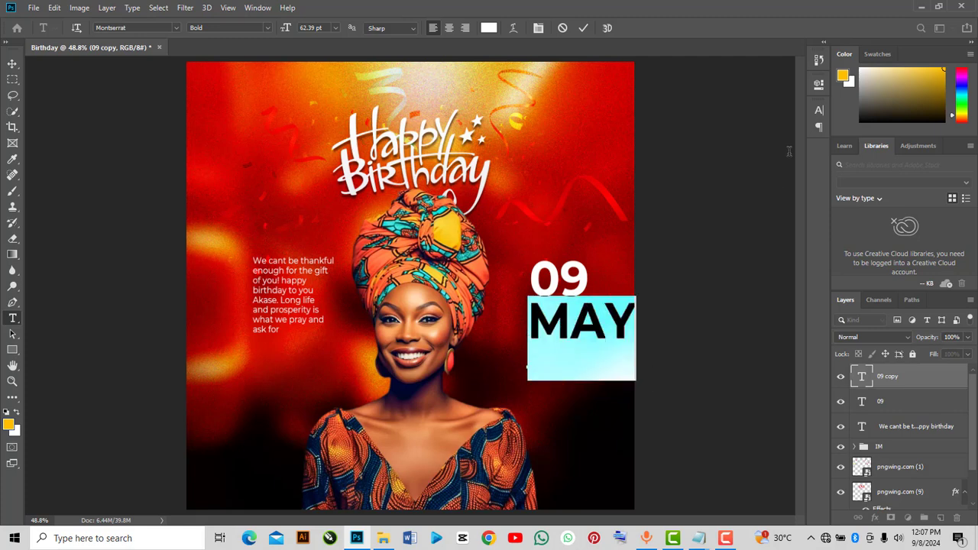
{"action": "left_click", "coordinate": [818, 88]}
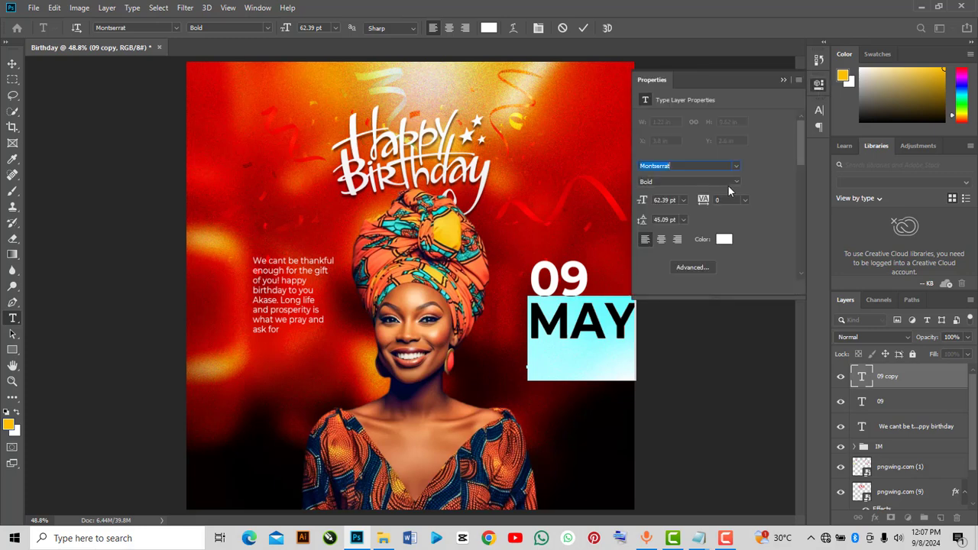
{"action": "left_click", "coordinate": [736, 182]}
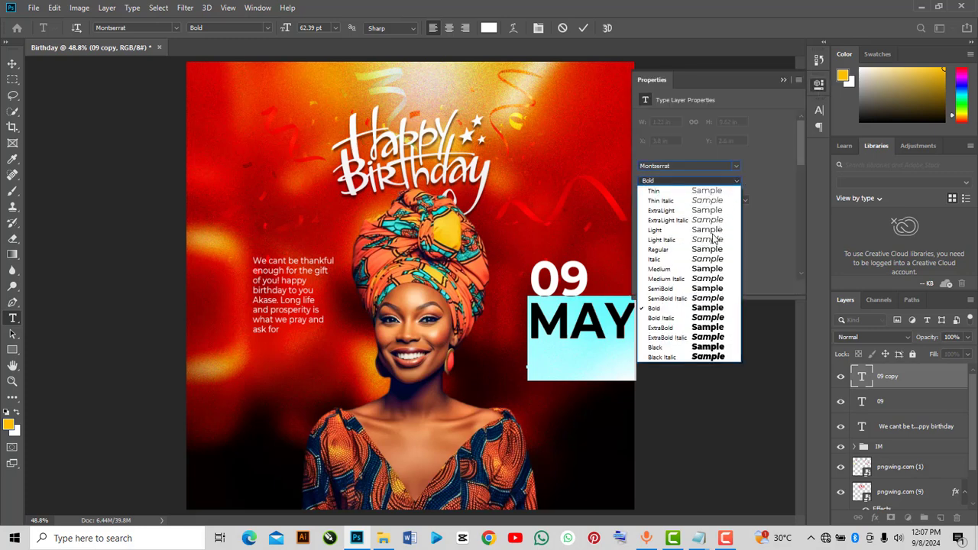
{"action": "left_click", "coordinate": [710, 270]}
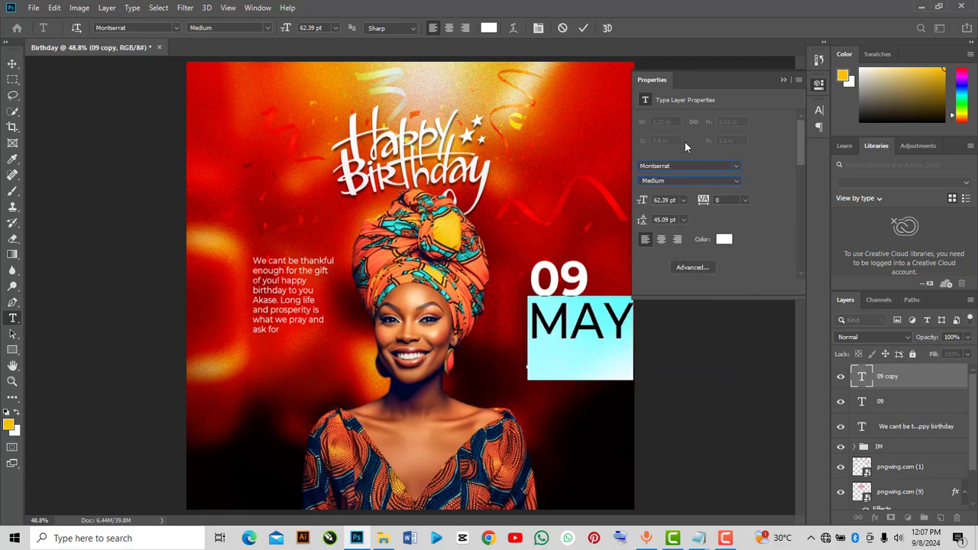
Commit the MAY text and scale it down to about 51% directly beneath the 09
{"action": "left_click", "coordinate": [583, 27]}
{"action": "left_click", "coordinate": [784, 80]}
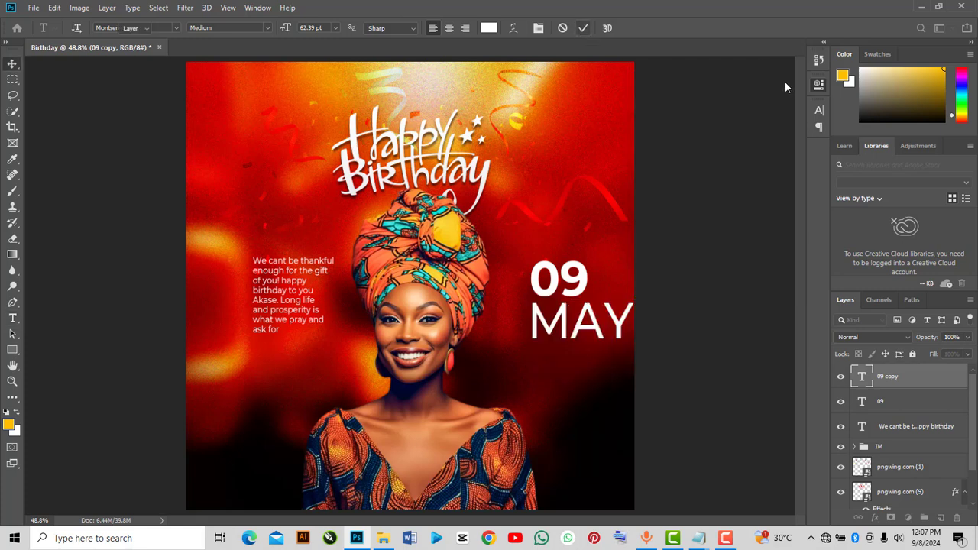
{"action": "key", "text": "v"}
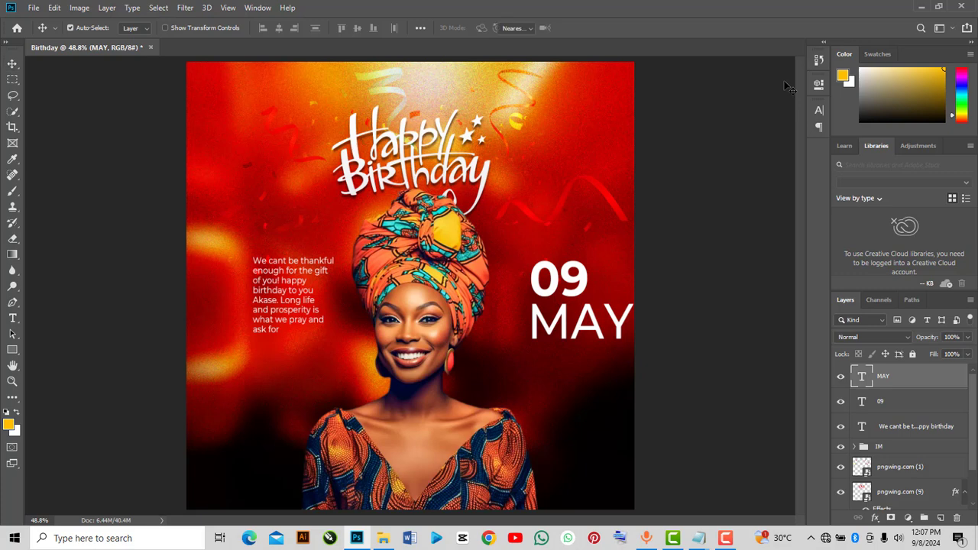
{"action": "key", "text": "ctrl+t"}
{"action": "left_click_drag", "start_coordinate": [625, 304], "coordinate": [584, 318]}
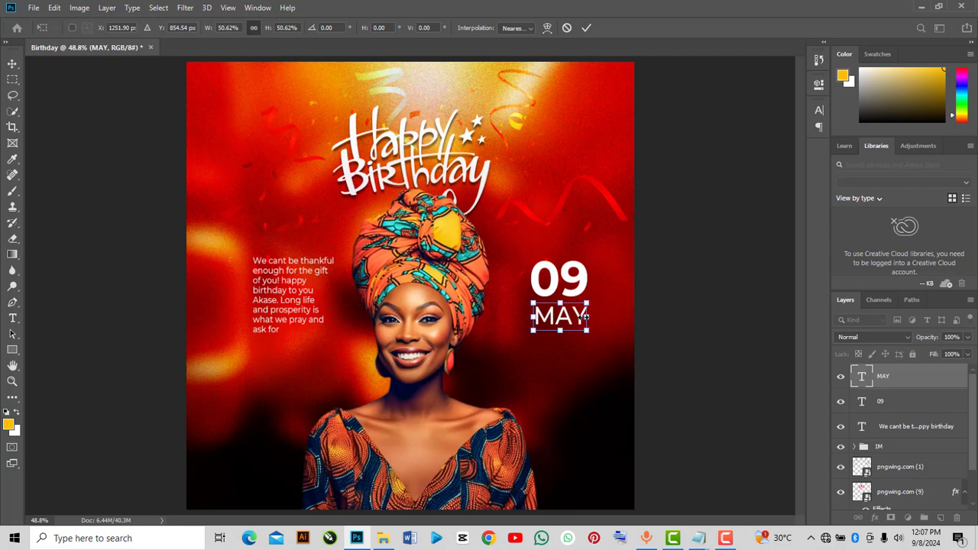
{"action": "left_click_drag", "start_coordinate": [584, 316], "coordinate": [584, 316]}
{"action": "key", "text": "Return"}
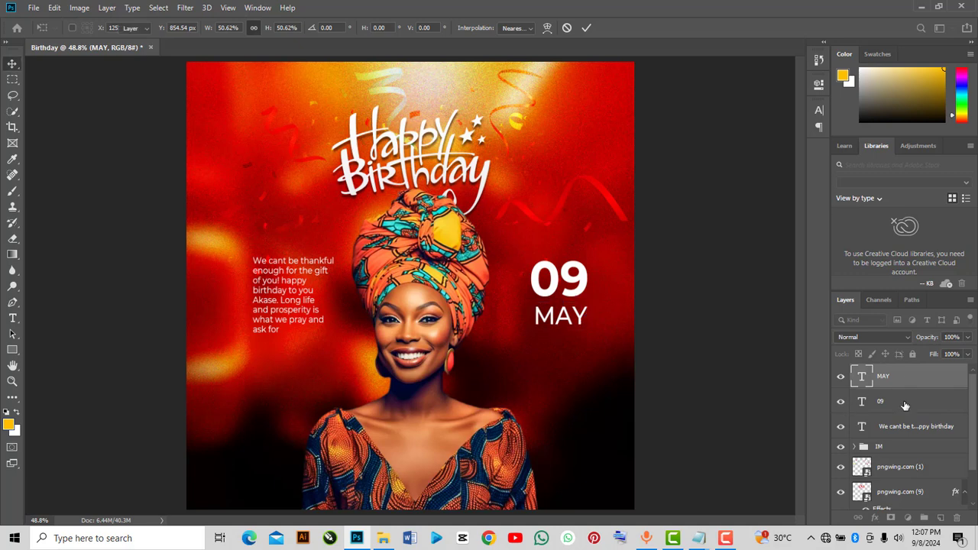
Group the MAY, 09 and birthday message text layers and name the group tEXT1
{"action": "left_click", "coordinate": [903, 412], "text": "shift"}
{"action": "left_click", "coordinate": [908, 433], "text": "shift"}
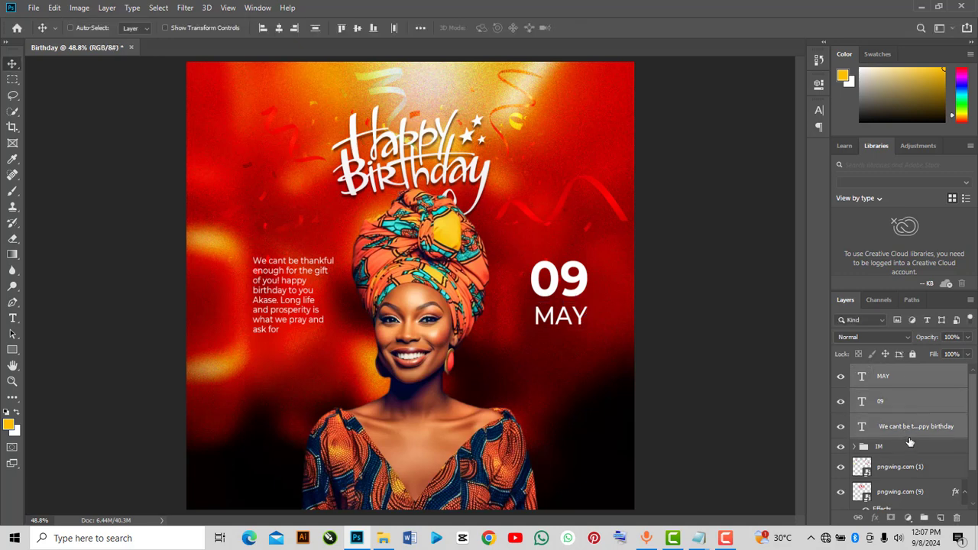
{"action": "key", "text": "ctrl+g"}
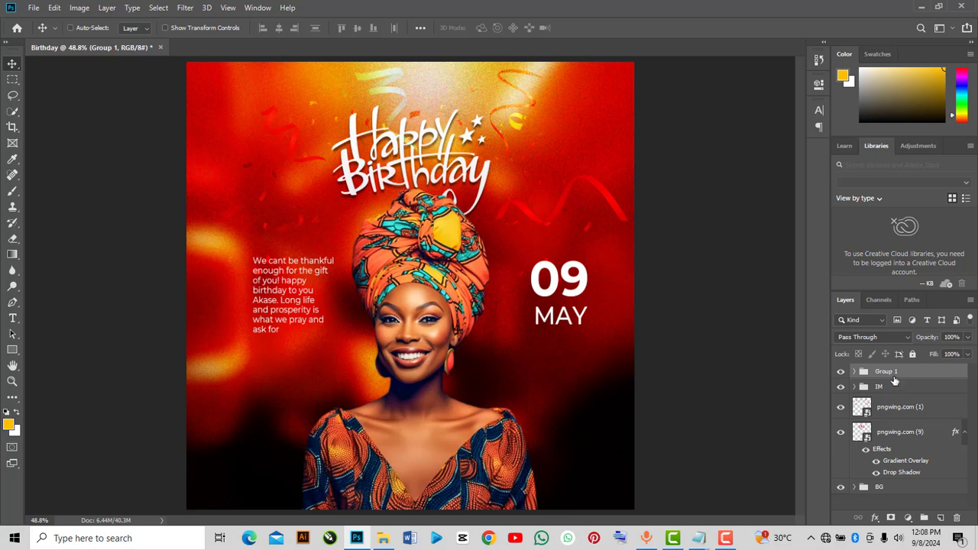
{"action": "double_click", "coordinate": [886, 372]}
{"action": "type", "text": "teXT1"}
{"action": "key", "text": "Return"}
Add a layer mask to the portrait in the IM group and fade out its lower part with gradients
{"action": "left_click", "coordinate": [872, 388]}
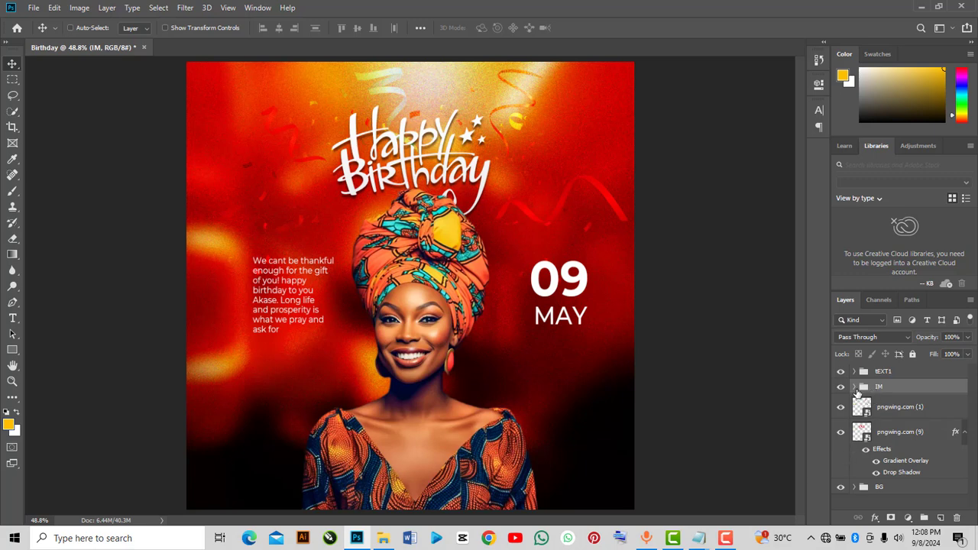
{"action": "left_click", "coordinate": [854, 387]}
{"action": "left_click", "coordinate": [888, 411]}
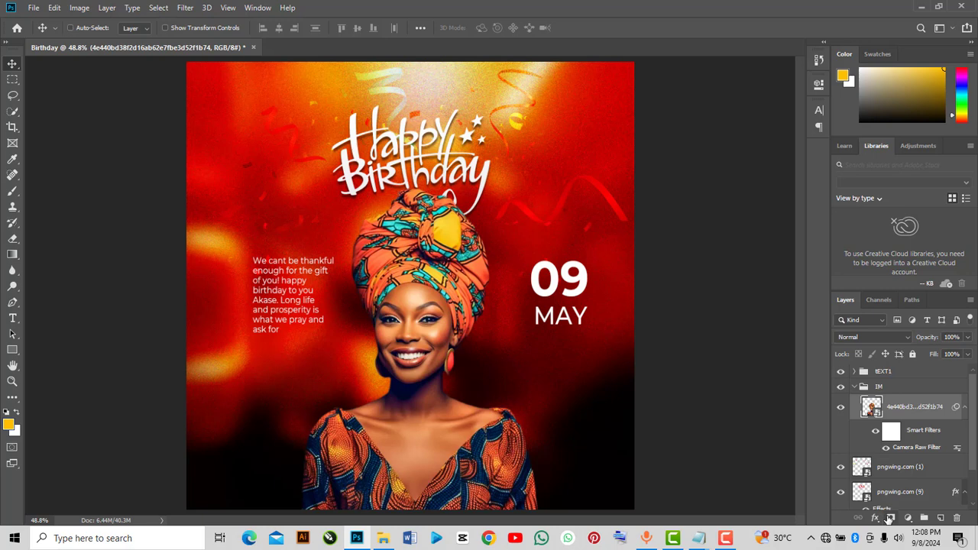
{"action": "left_click", "coordinate": [889, 518]}
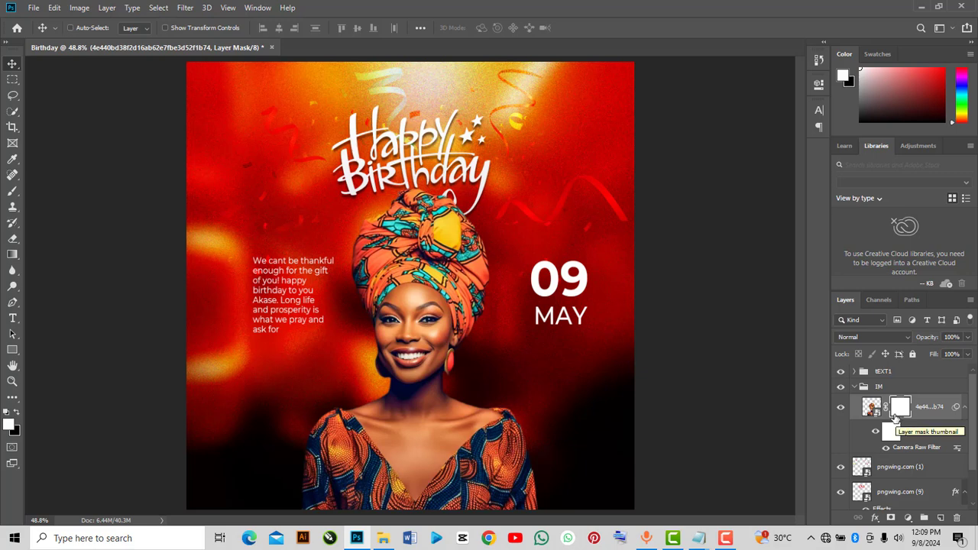
{"action": "left_click", "coordinate": [11, 255]}
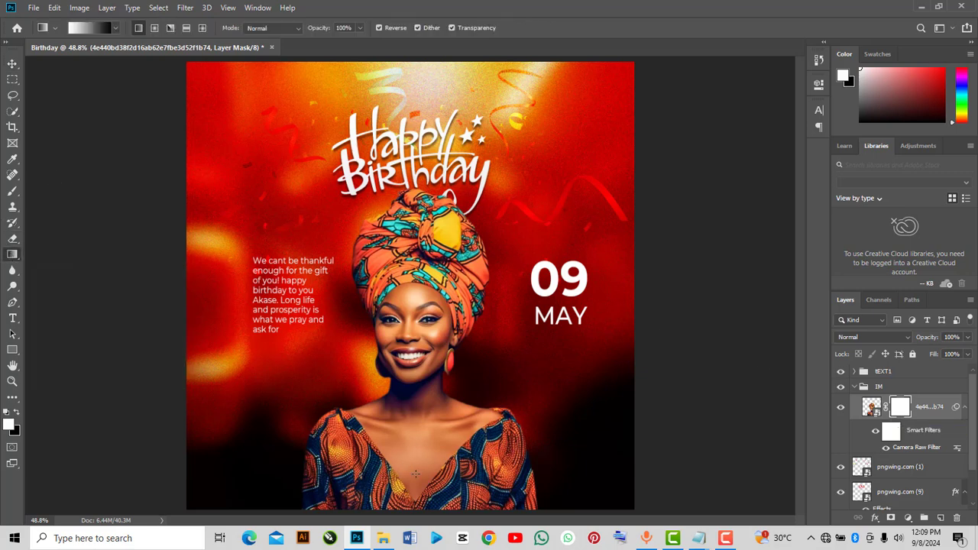
{"action": "left_click_drag", "start_coordinate": [411, 428], "coordinate": [413, 380]}
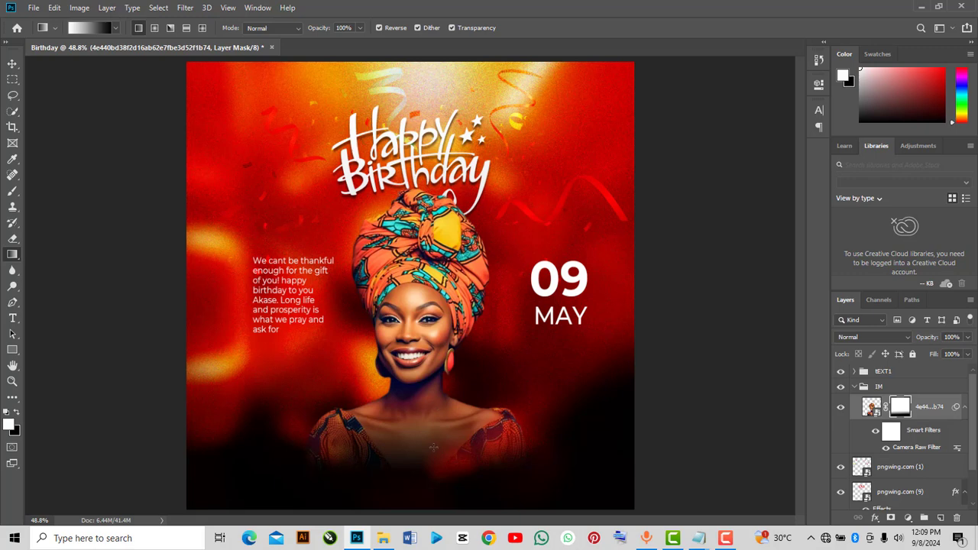
{"action": "left_click_drag", "start_coordinate": [432, 448], "coordinate": [431, 377]}
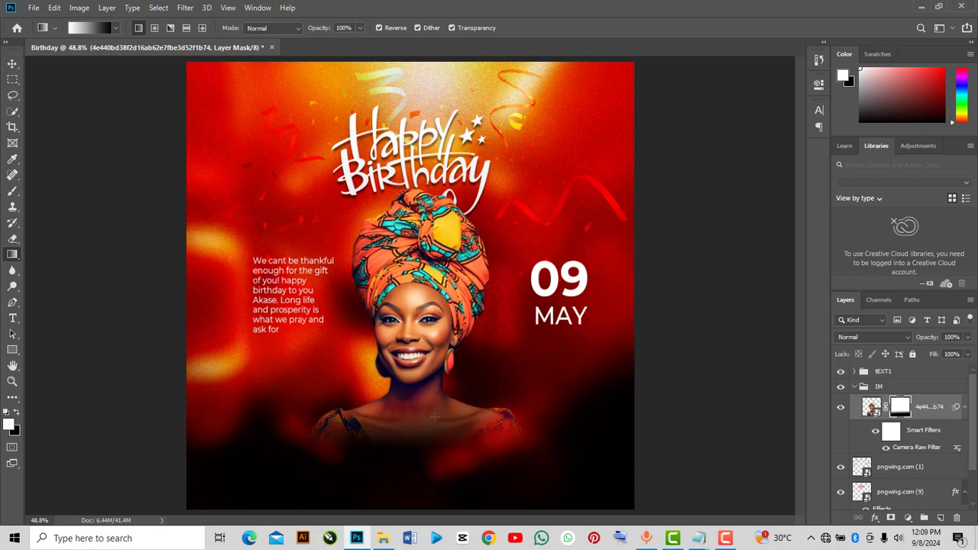
{"action": "left_click_drag", "start_coordinate": [431, 482], "coordinate": [429, 407]}
{"action": "left_click_drag", "start_coordinate": [431, 478], "coordinate": [434, 361]}
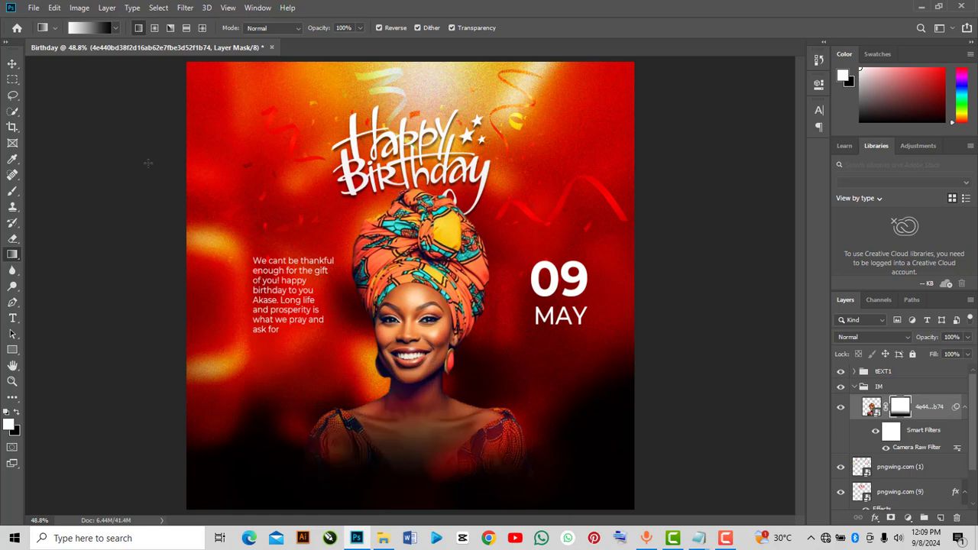
Add a text layer reading Akase over the lower part of the portrait
{"action": "left_click", "coordinate": [12, 63]}
{"action": "left_click", "coordinate": [860, 388]}
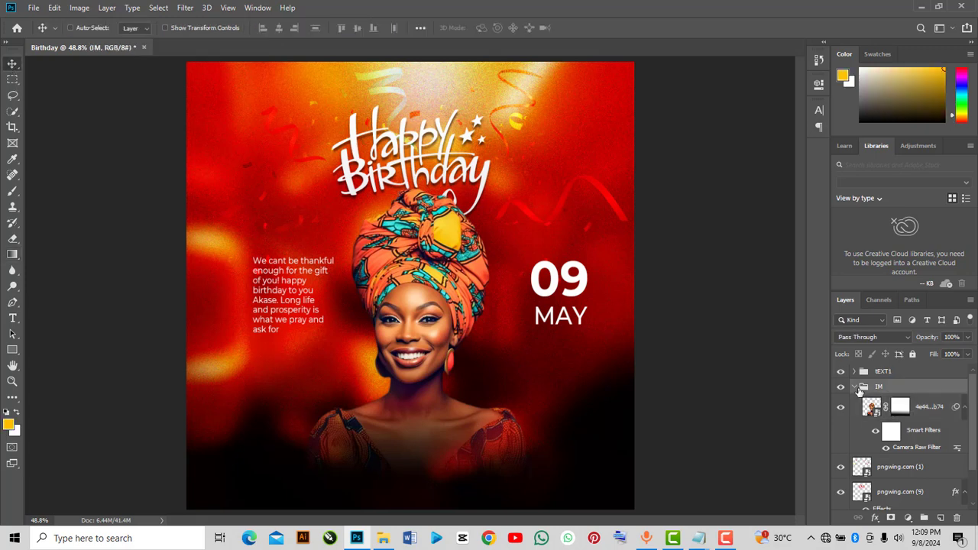
{"action": "left_click", "coordinate": [855, 388]}
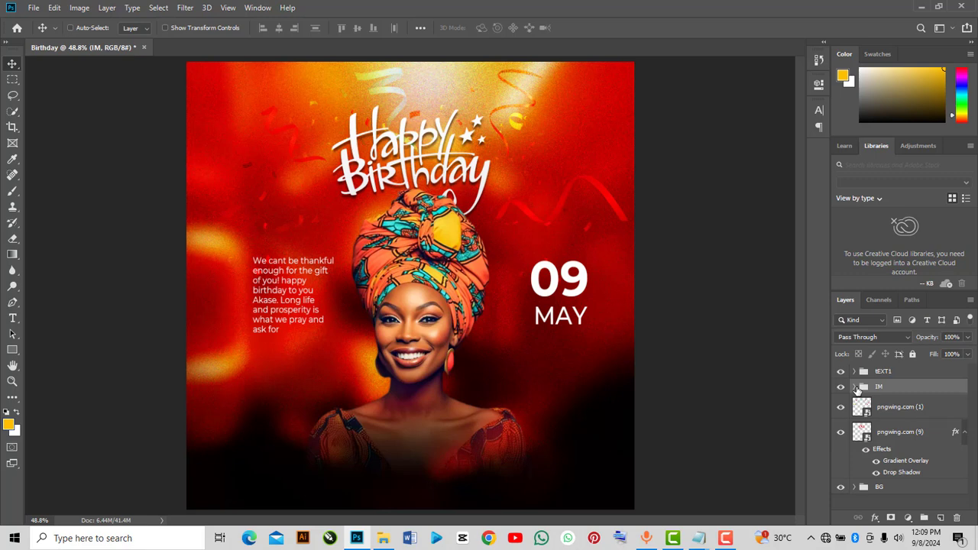
{"action": "left_click", "coordinate": [12, 318]}
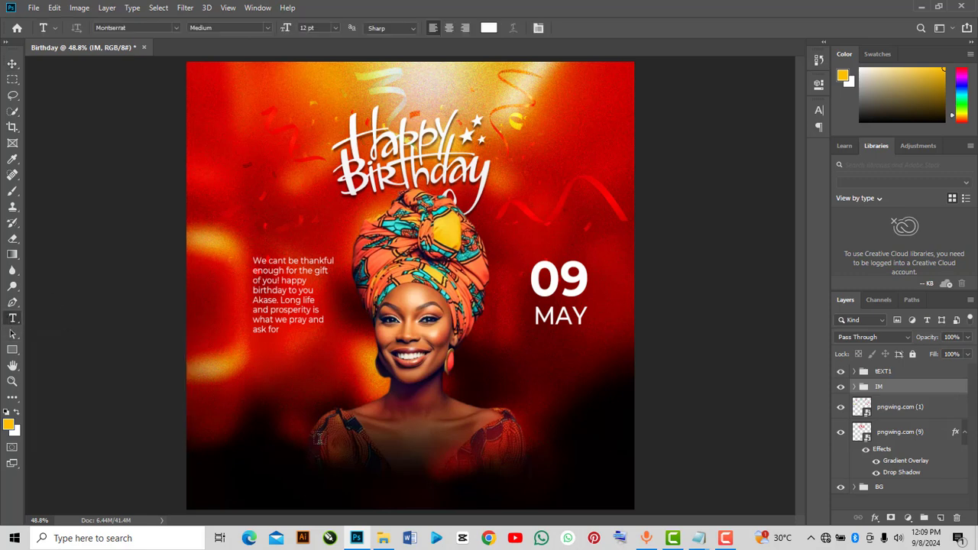
{"action": "left_click", "coordinate": [318, 437]}
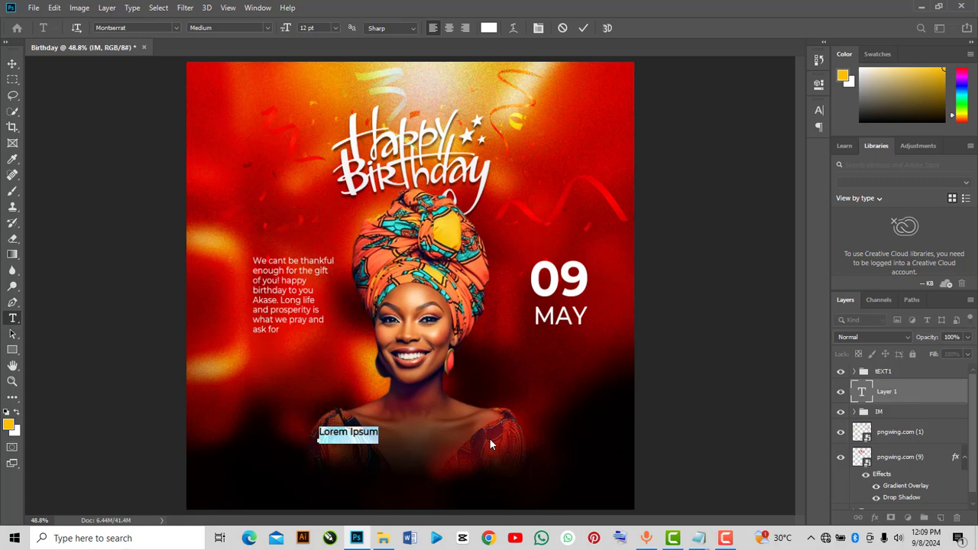
{"action": "type", "text": "A"}
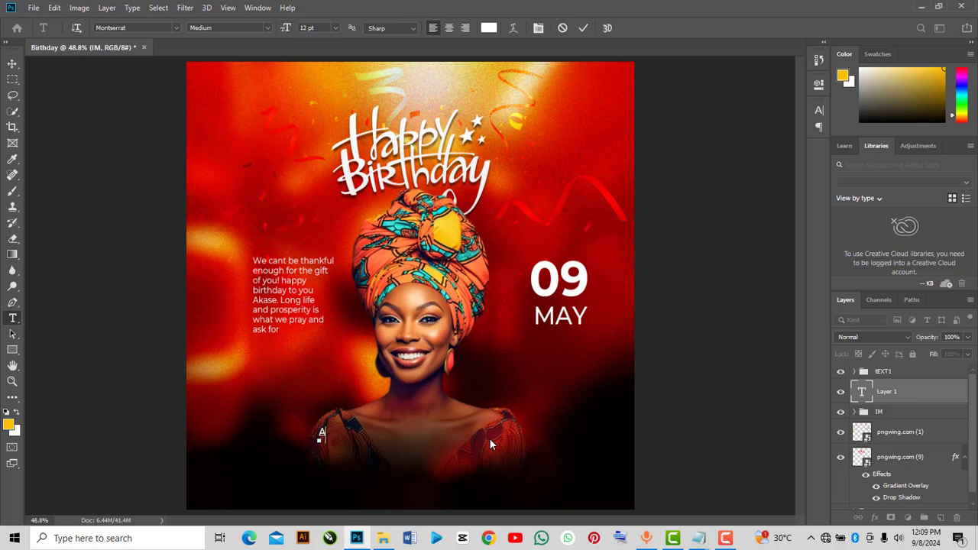
{"action": "type", "text": "kase"}
{"action": "left_click", "coordinate": [583, 28]}
Scale the Akase text up to about 695% and center it over the portrait's shoulders
{"action": "key", "text": "ctrl+t"}
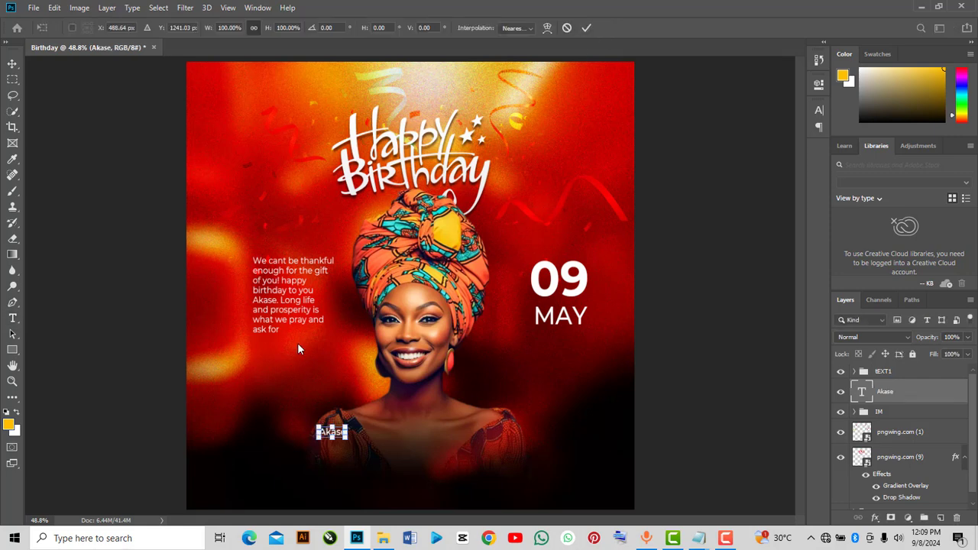
{"action": "left_click_drag", "start_coordinate": [349, 424], "coordinate": [505, 371]}
{"action": "left_click_drag", "start_coordinate": [462, 412], "coordinate": [474, 428]}
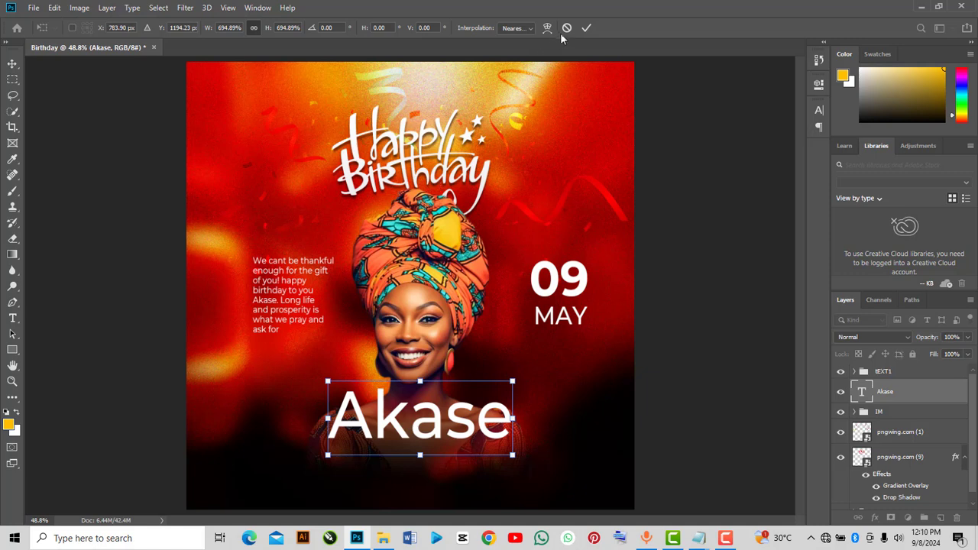
{"action": "left_click", "coordinate": [586, 29]}
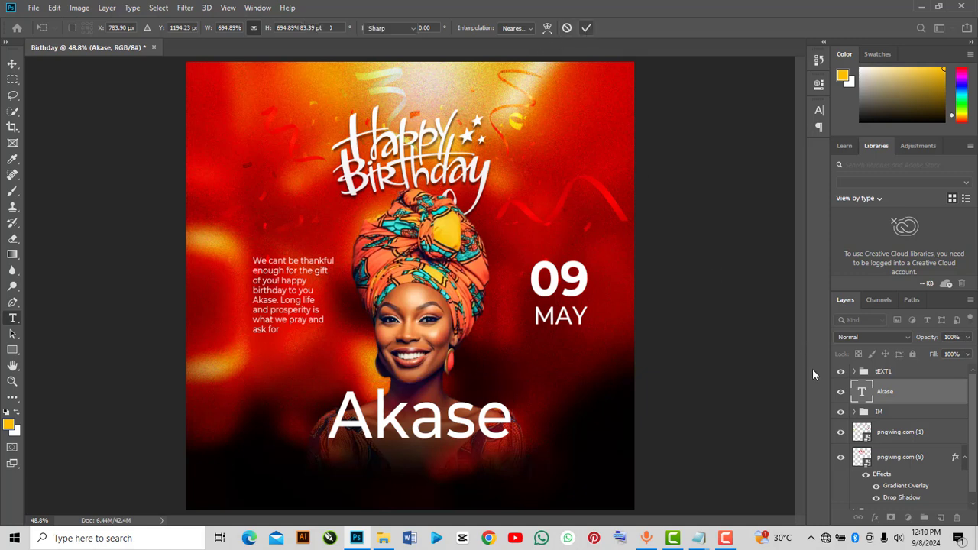
Change the Akase text's font to Bizantheum Regular
{"action": "double_click", "coordinate": [861, 393]}
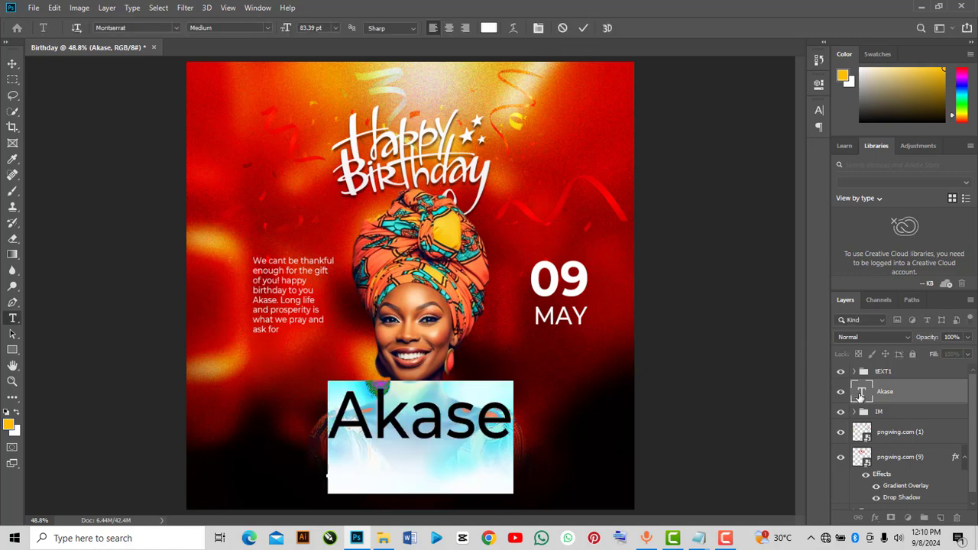
{"action": "key", "text": "ctrl+Return"}
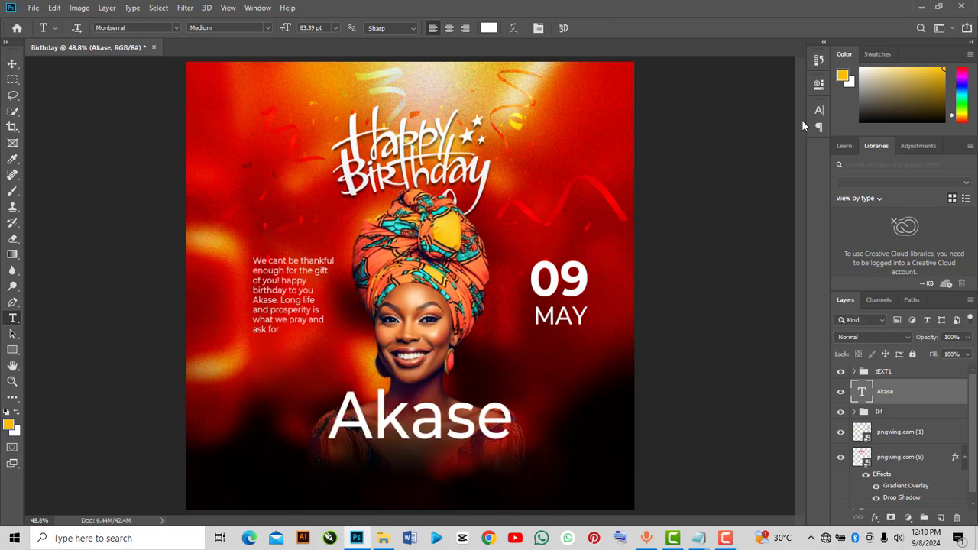
{"action": "left_click", "coordinate": [820, 85]}
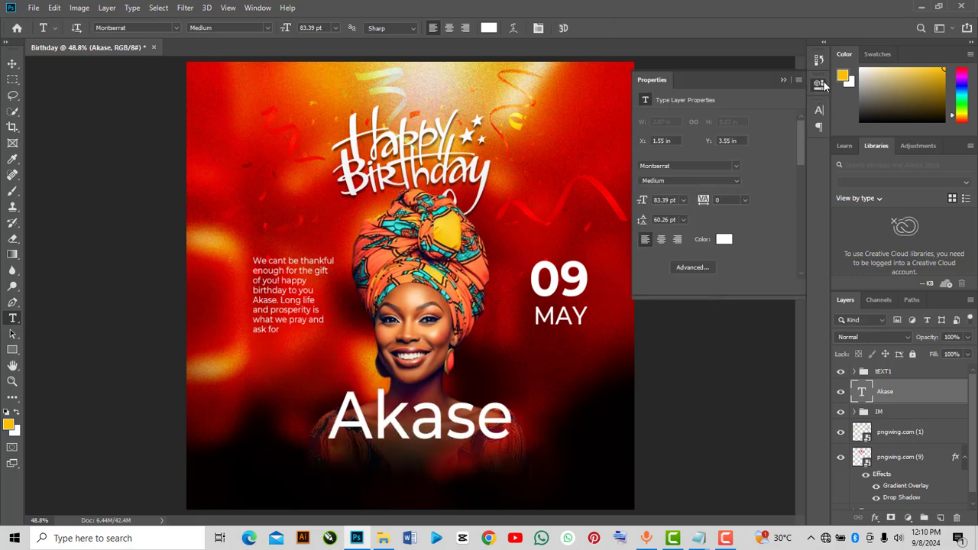
{"action": "left_click", "coordinate": [683, 166]}
{"action": "left_click", "coordinate": [683, 166]}
{"action": "type", "text": "biza"}
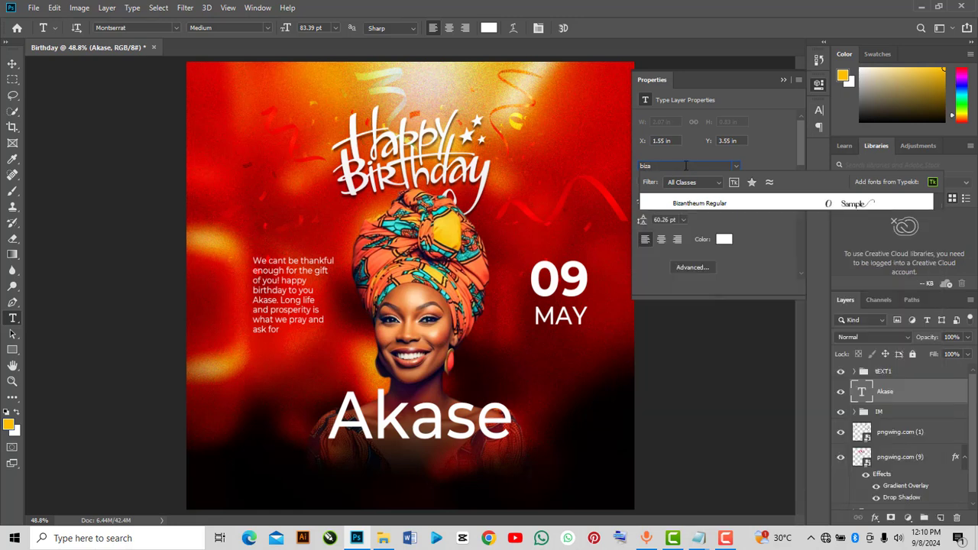
{"action": "left_click", "coordinate": [727, 204]}
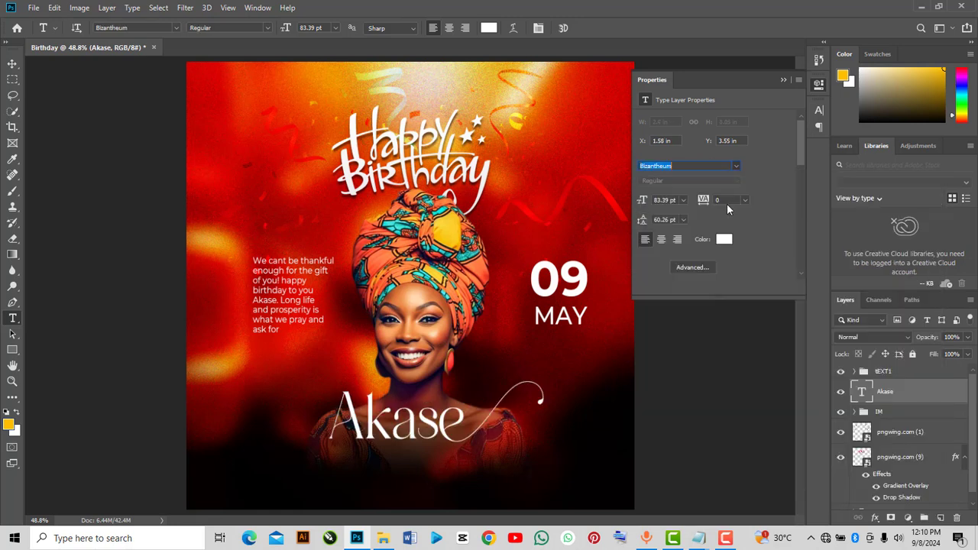
{"action": "left_click", "coordinate": [782, 80]}
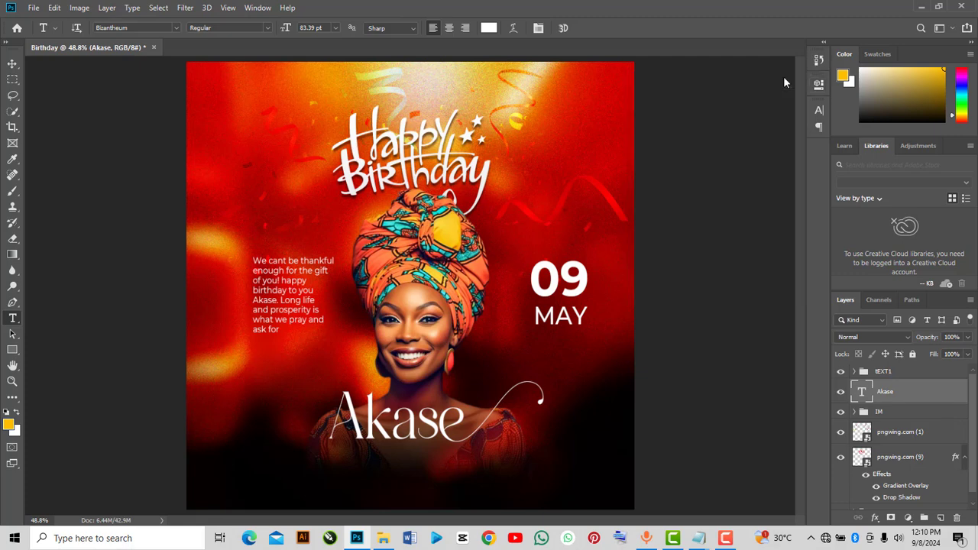
Enlarge the Akase text and move it lower, across the bottom of the design
{"action": "key", "text": "ctrl+t"}
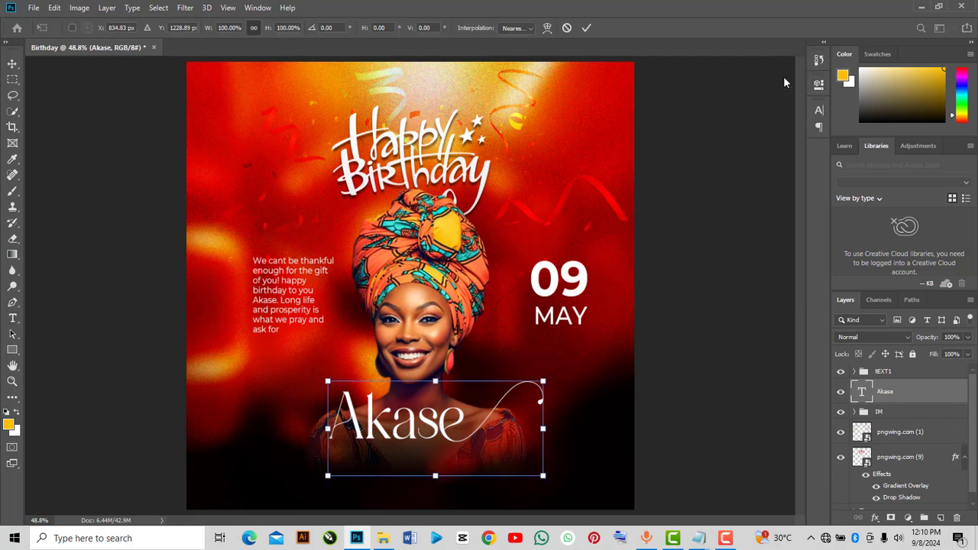
{"action": "left_click_drag", "start_coordinate": [328, 475], "coordinate": [257, 506]}
{"action": "left_click_drag", "start_coordinate": [428, 442], "coordinate": [490, 433]}
{"action": "left_click_drag", "start_coordinate": [495, 438], "coordinate": [482, 456]}
{"action": "left_click", "coordinate": [586, 27]}
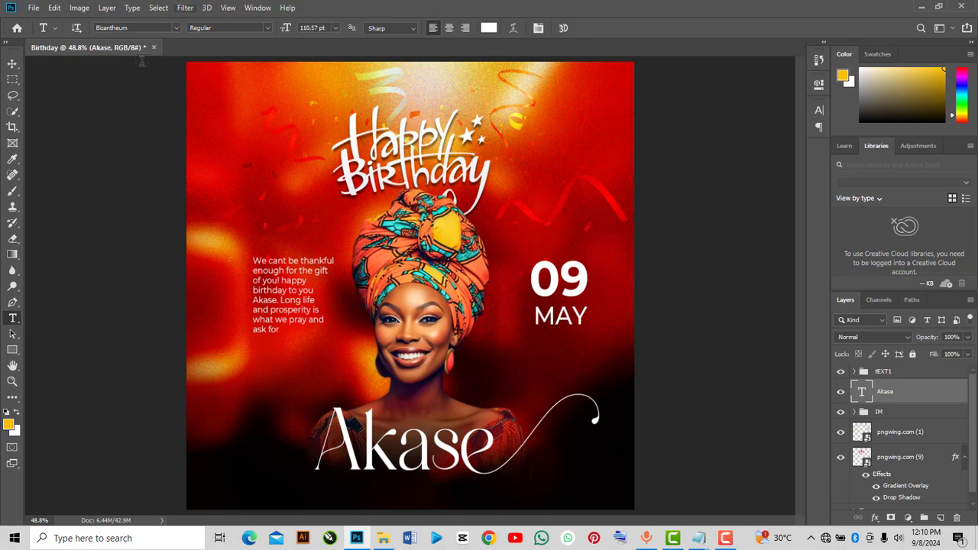
Apply an Add Noise filter with a small amount to the portrait smart object inside the IM group
{"action": "left_click", "coordinate": [14, 66]}
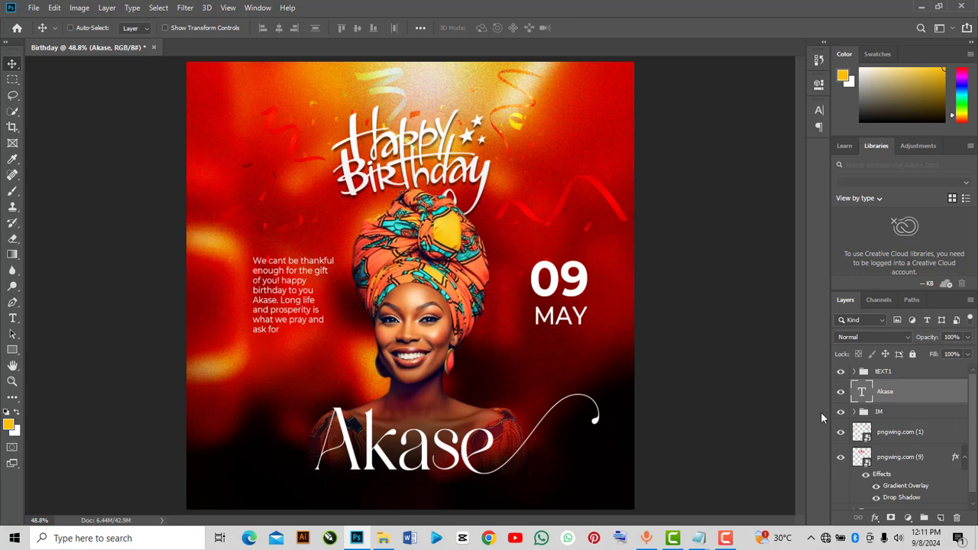
{"action": "left_click", "coordinate": [868, 413]}
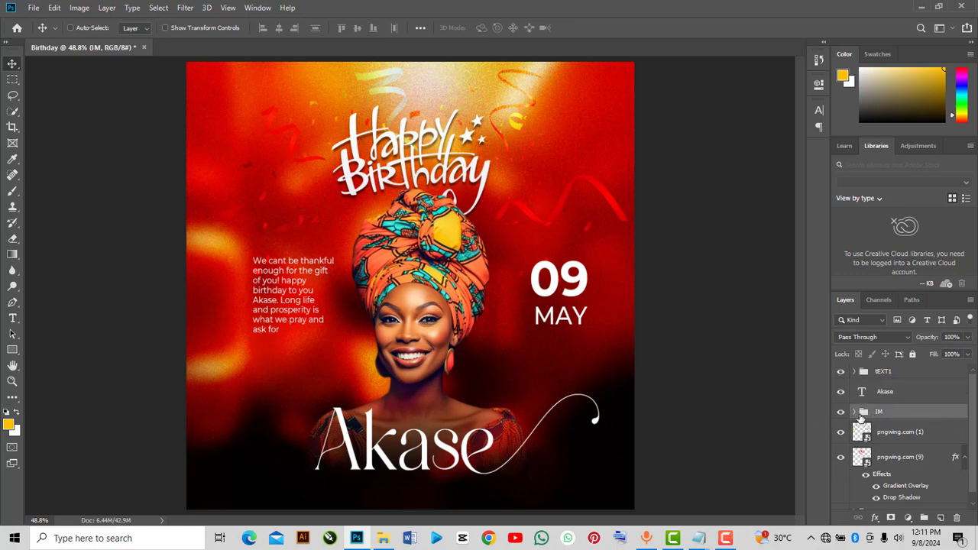
{"action": "left_click", "coordinate": [854, 411]}
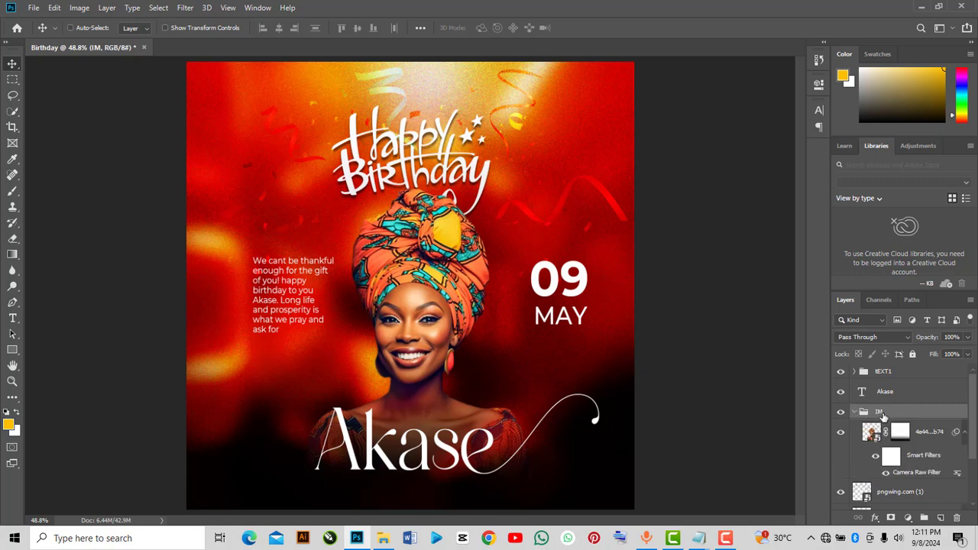
{"action": "left_click", "coordinate": [918, 432]}
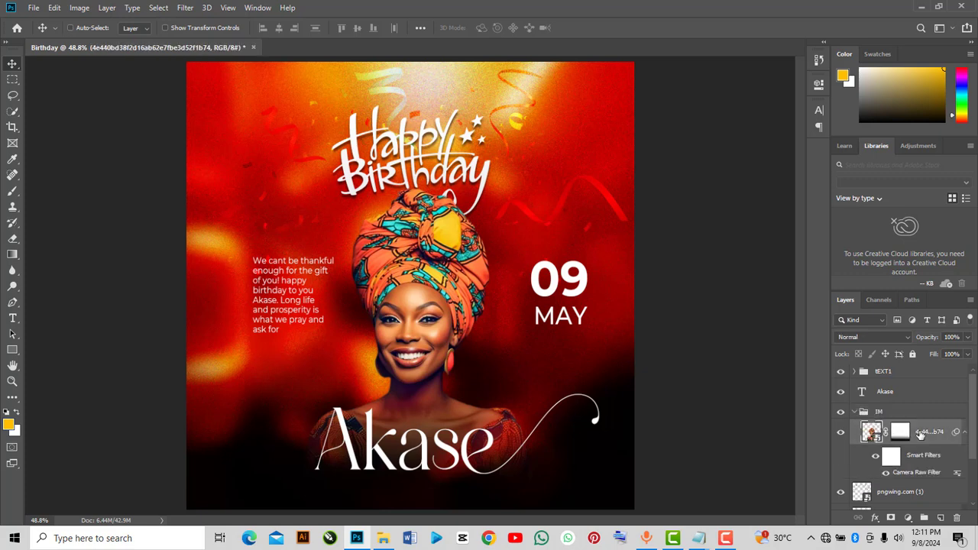
{"action": "left_click", "coordinate": [185, 8]}
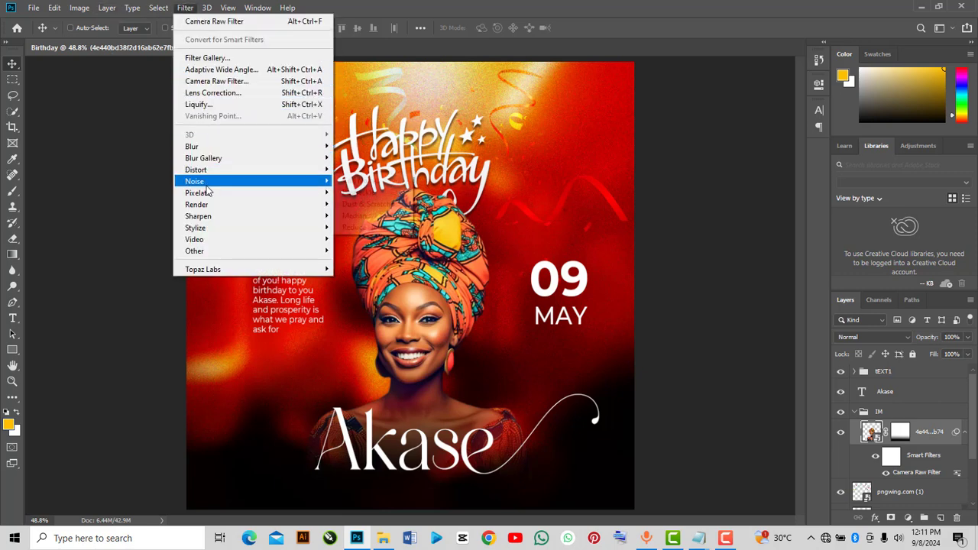
{"action": "mouse_move", "coordinate": [208, 182]}
{"action": "left_click", "coordinate": [359, 183]}
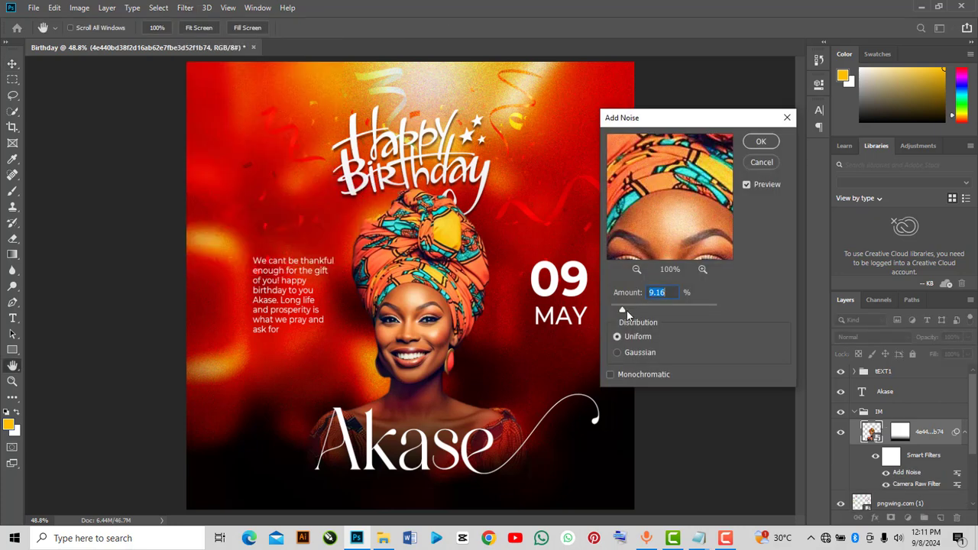
{"action": "left_click_drag", "start_coordinate": [623, 313], "coordinate": [626, 313]}
{"action": "left_click", "coordinate": [770, 140]}
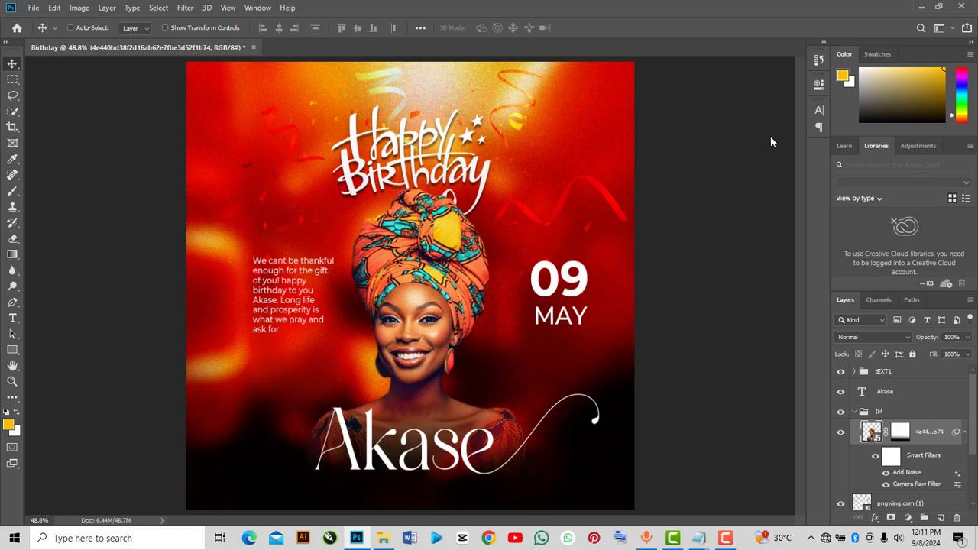
Add a new empty layer at the top of the stack and select a soft round brush of 600 px
{"action": "left_click", "coordinate": [854, 412]}
{"action": "left_click", "coordinate": [868, 371]}
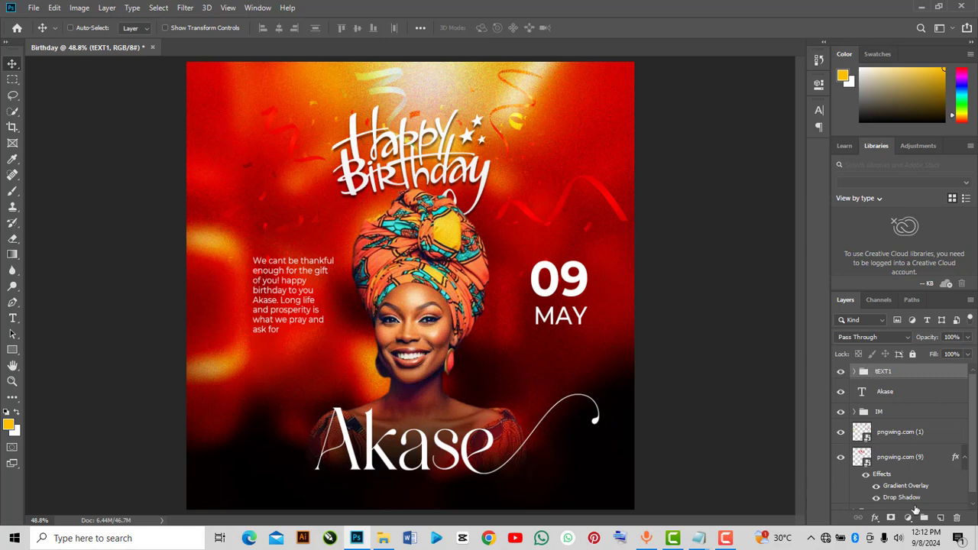
{"action": "left_click", "coordinate": [941, 518]}
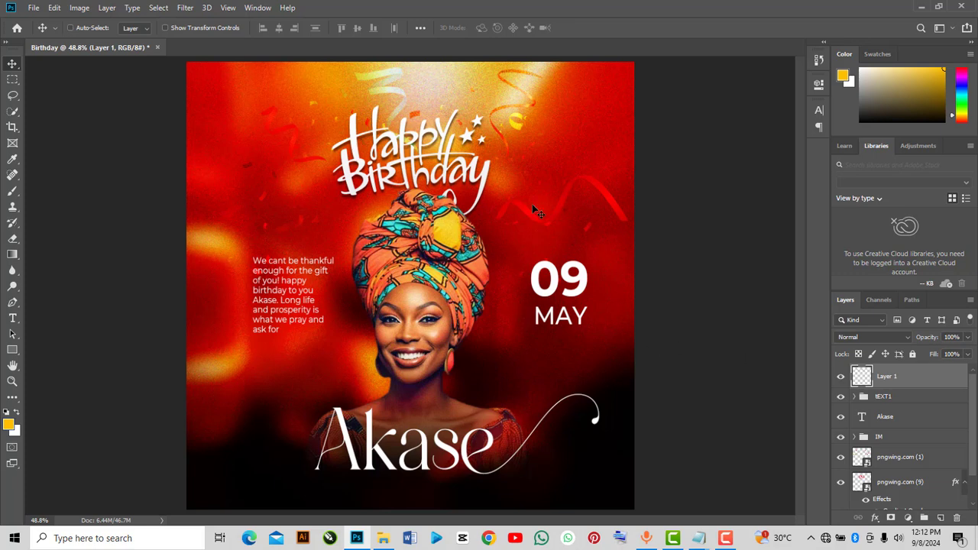
{"action": "left_click", "coordinate": [12, 190]}
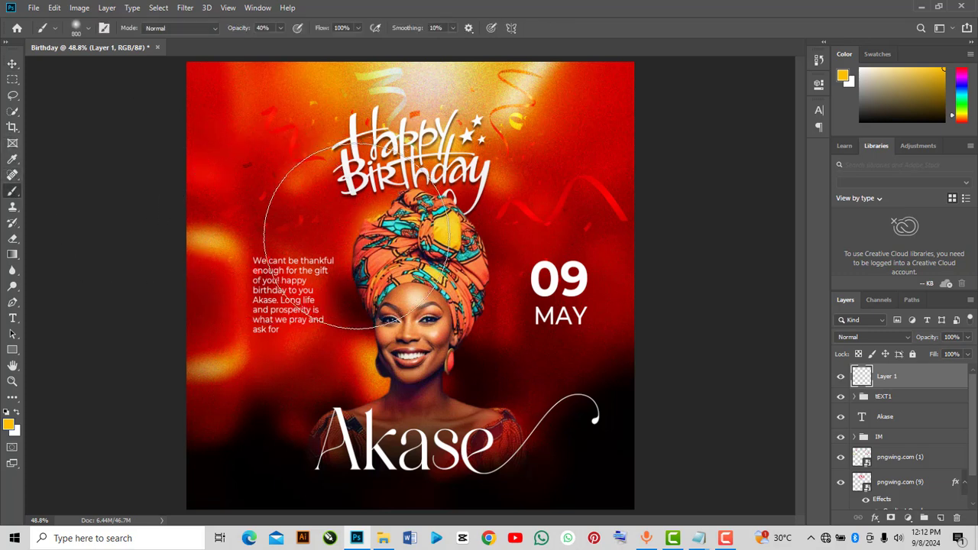
{"action": "left_click", "coordinate": [88, 27]}
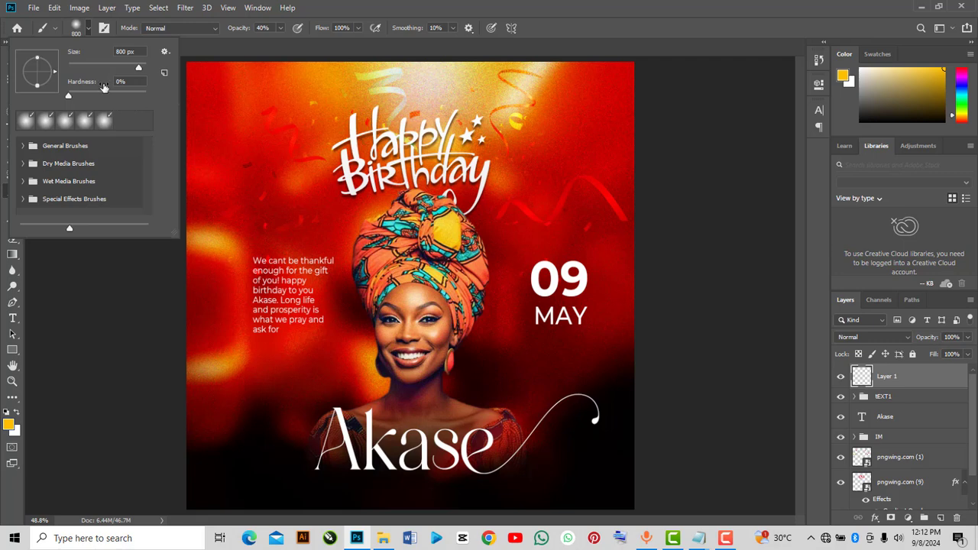
{"action": "left_click", "coordinate": [70, 96]}
{"action": "left_click", "coordinate": [92, 329]}
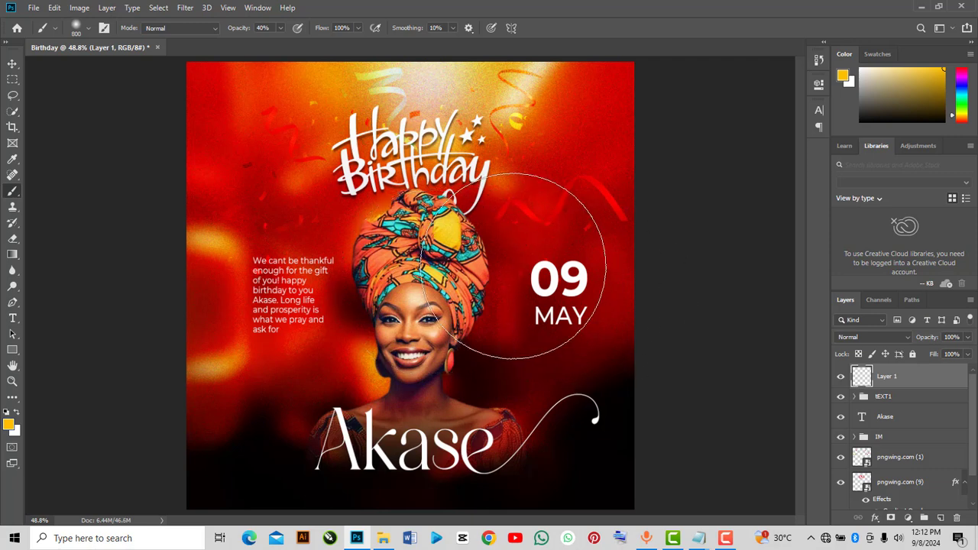
{"action": "left_click", "coordinate": [84, 29]}
{"action": "left_click", "coordinate": [84, 28]}
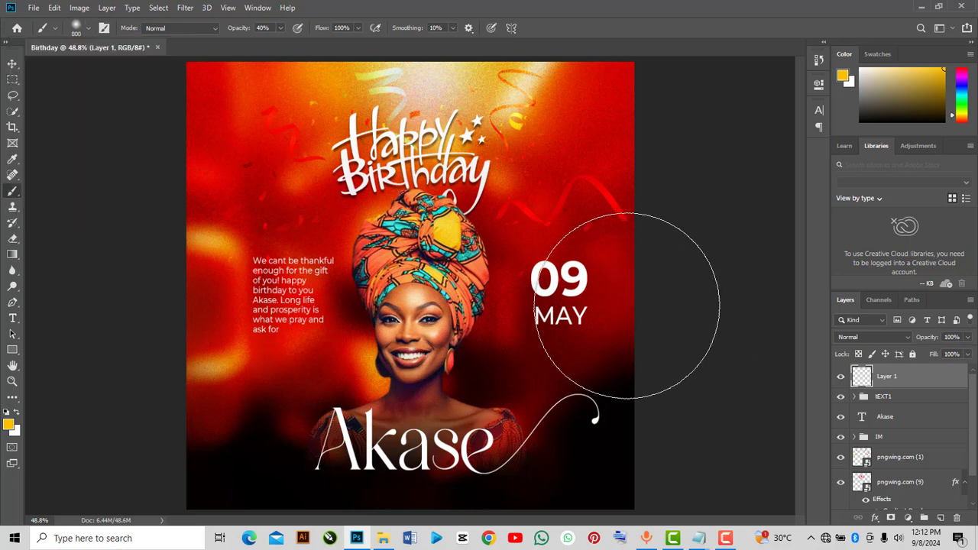
{"action": "key", "text": "bracketright"}
{"action": "key", "text": "bracketright"}
{"action": "key", "text": "bracketleft"}
{"action": "key", "text": "bracketleft"}
Paint soft light-yellow (#f7eb77) glows over the portrait's turban and face, and set the layer to Hard Light blending
{"action": "left_click", "coordinate": [7, 423]}
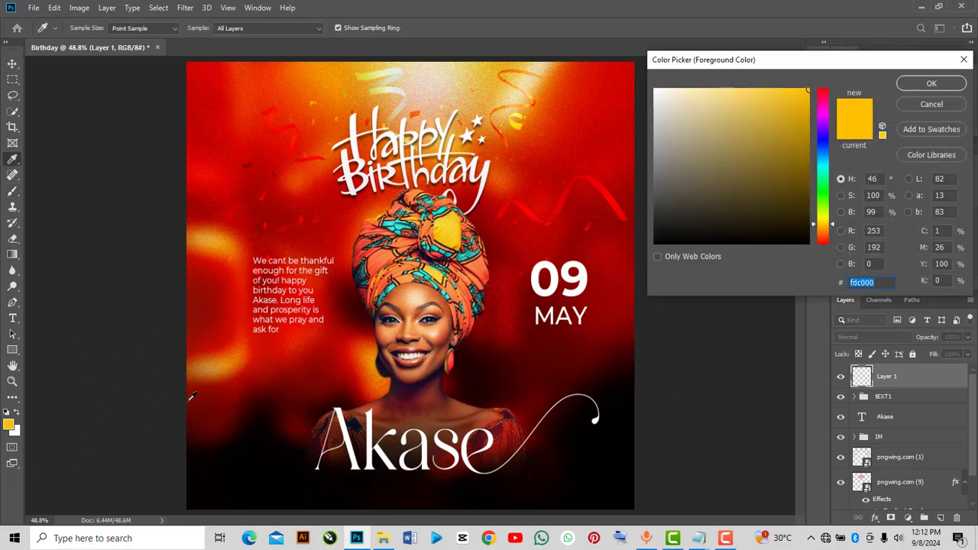
{"action": "left_click", "coordinate": [431, 81]}
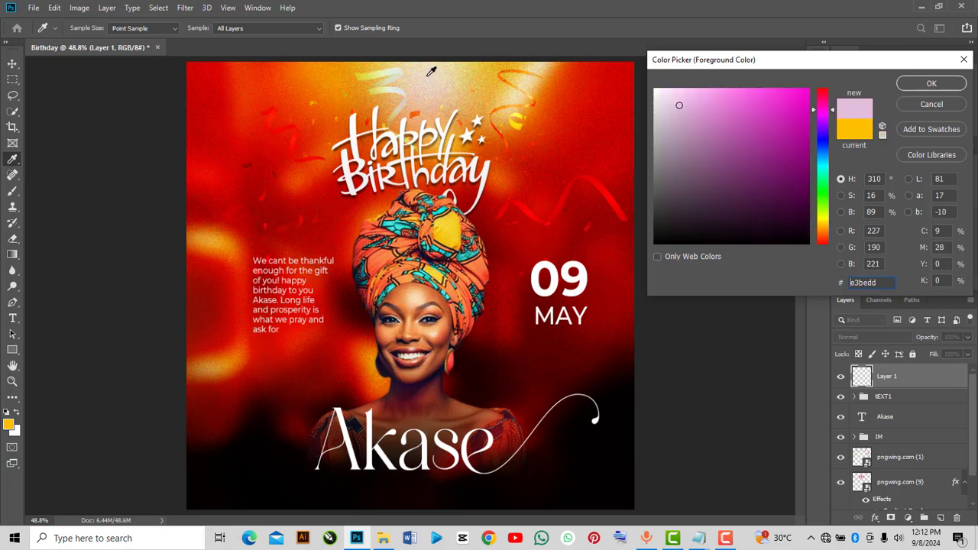
{"action": "left_click", "coordinate": [430, 72]}
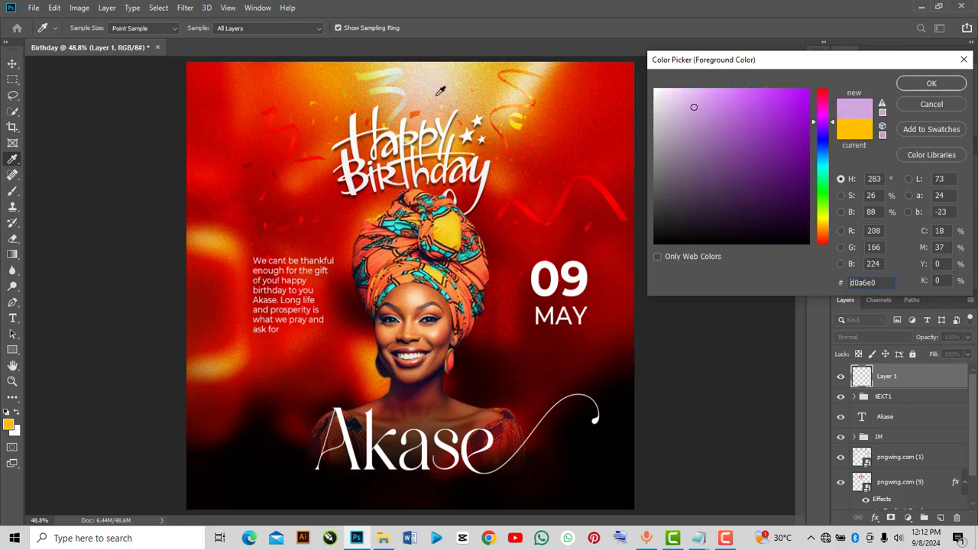
{"action": "left_click", "coordinate": [451, 221]}
{"action": "left_click_drag", "start_coordinate": [736, 153], "coordinate": [734, 93]}
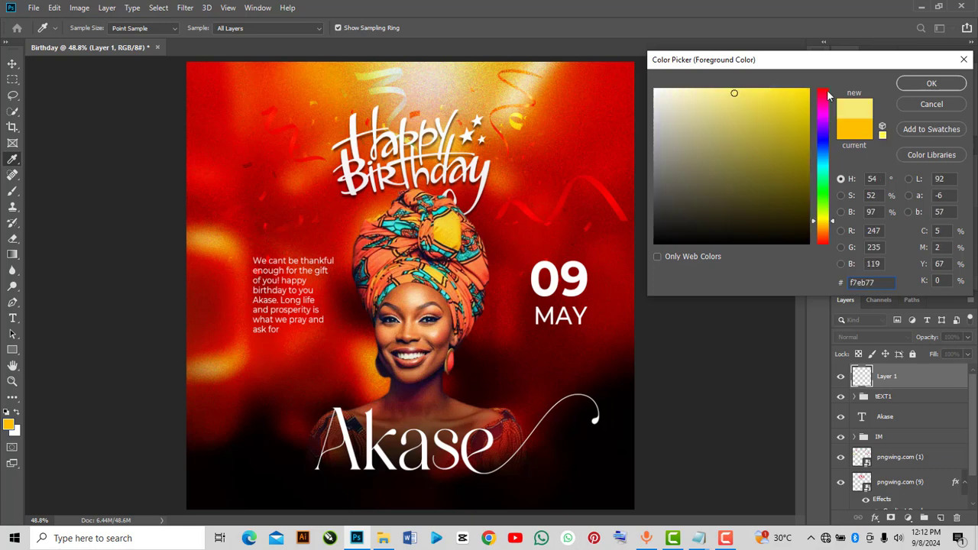
{"action": "left_click", "coordinate": [931, 83]}
{"action": "key", "text": "b"}
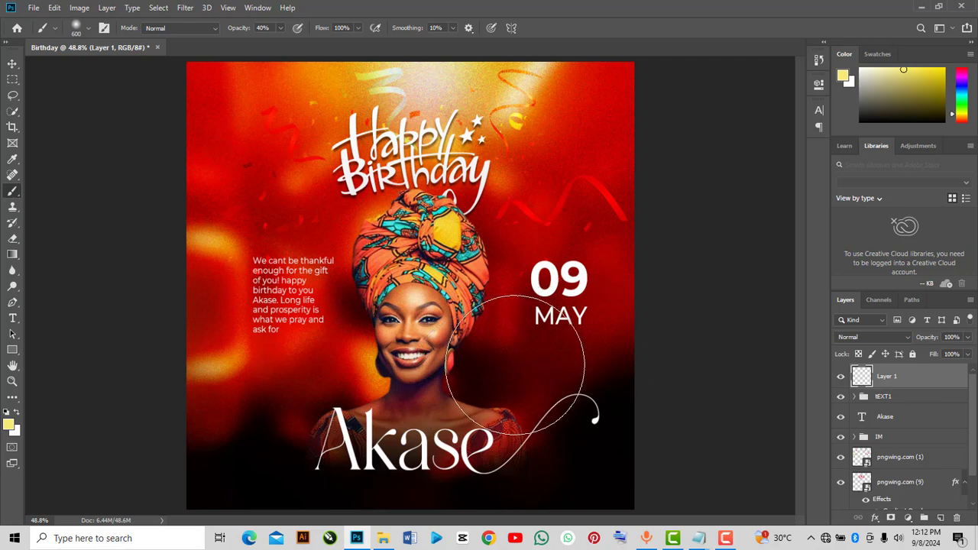
{"action": "left_click", "coordinate": [475, 367]}
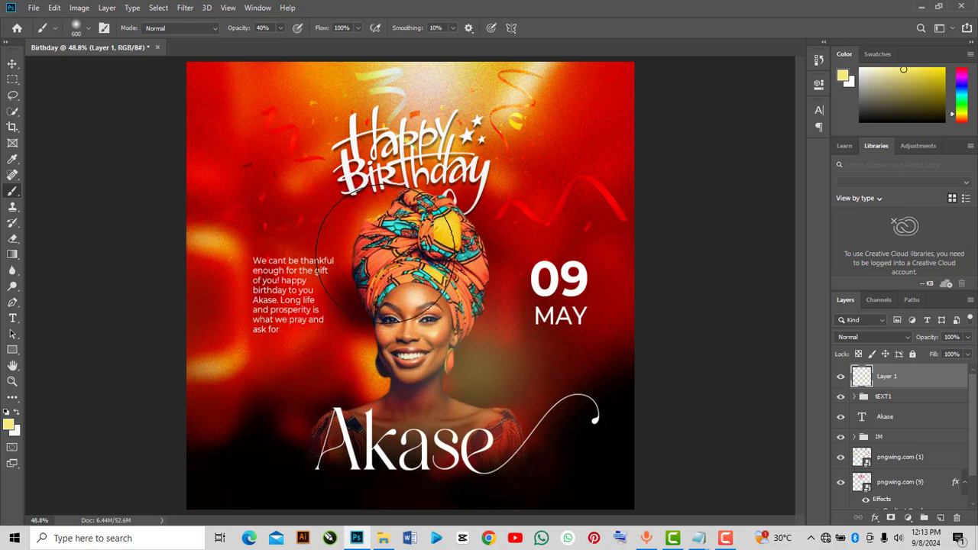
{"action": "left_click", "coordinate": [386, 256]}
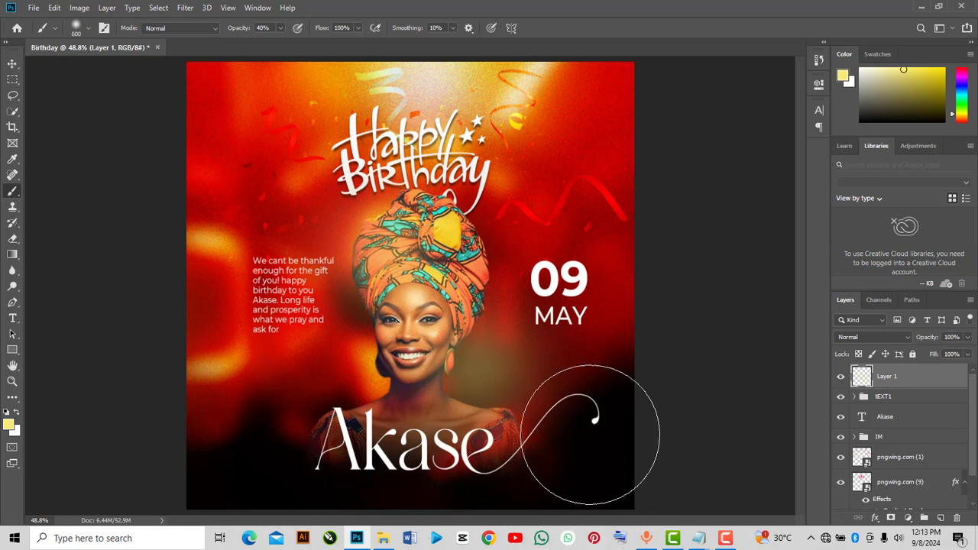
{"action": "left_click", "coordinate": [868, 336]}
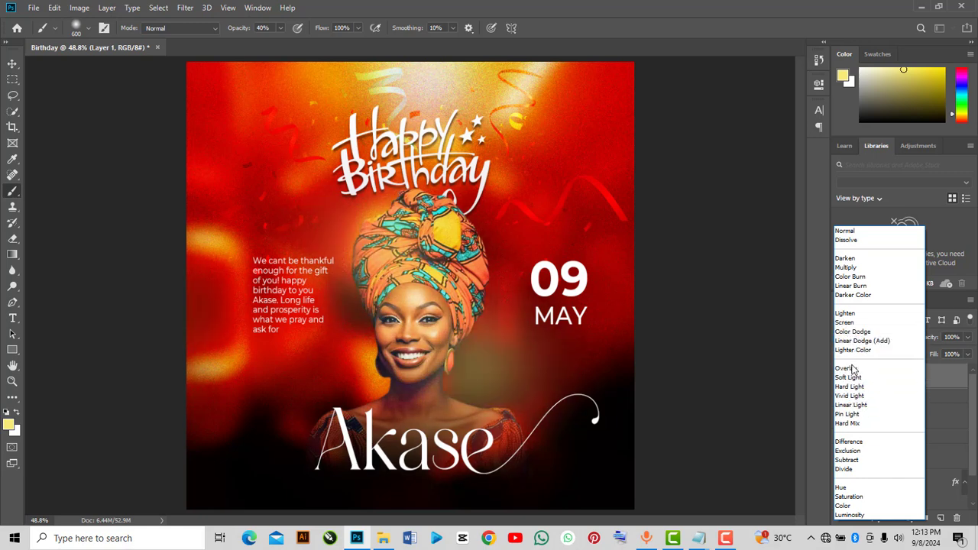
{"action": "left_click", "coordinate": [849, 387]}
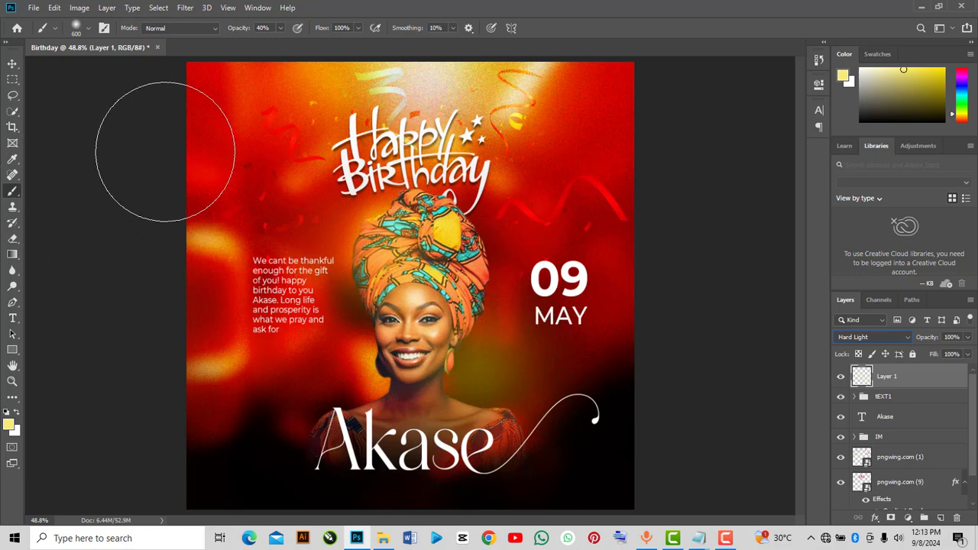
Paint a large 1200 px yellow glow over the lower portrait and undo it
{"action": "left_click", "coordinate": [83, 29]}
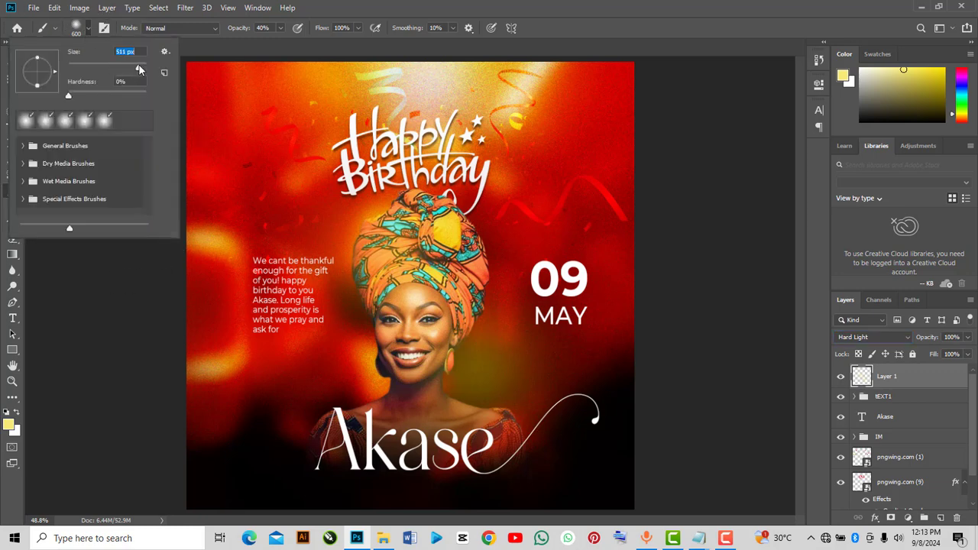
{"action": "left_click_drag", "start_coordinate": [139, 67], "coordinate": [142, 70]}
{"action": "left_click_drag", "start_coordinate": [140, 70], "coordinate": [139, 70]}
{"action": "type", "text": "1200"}
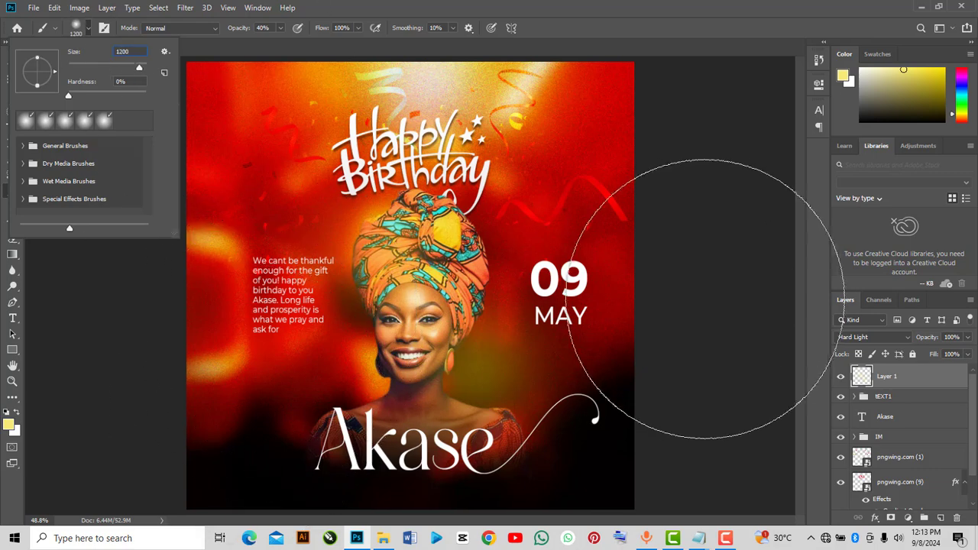
{"action": "key", "text": "Return"}
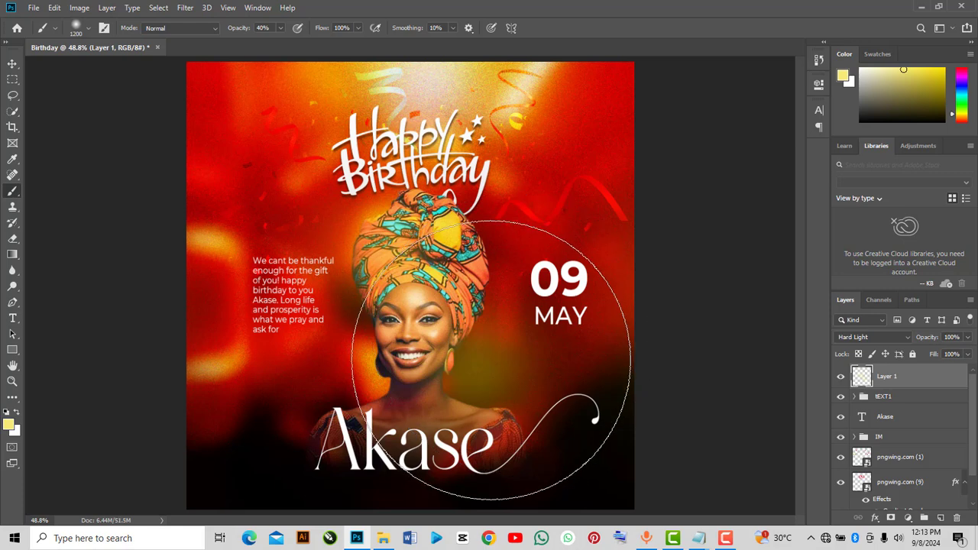
{"action": "left_click", "coordinate": [476, 399]}
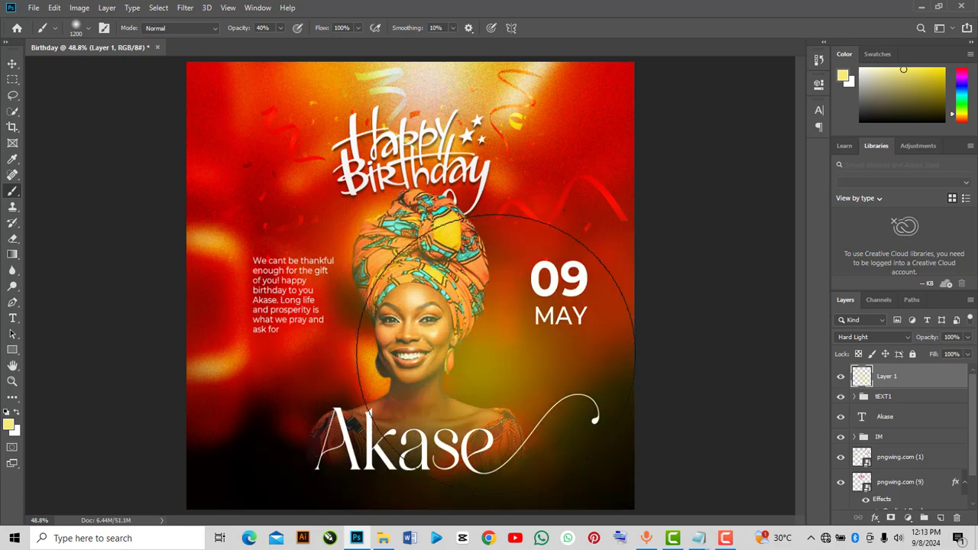
{"action": "left_click", "coordinate": [883, 338]}
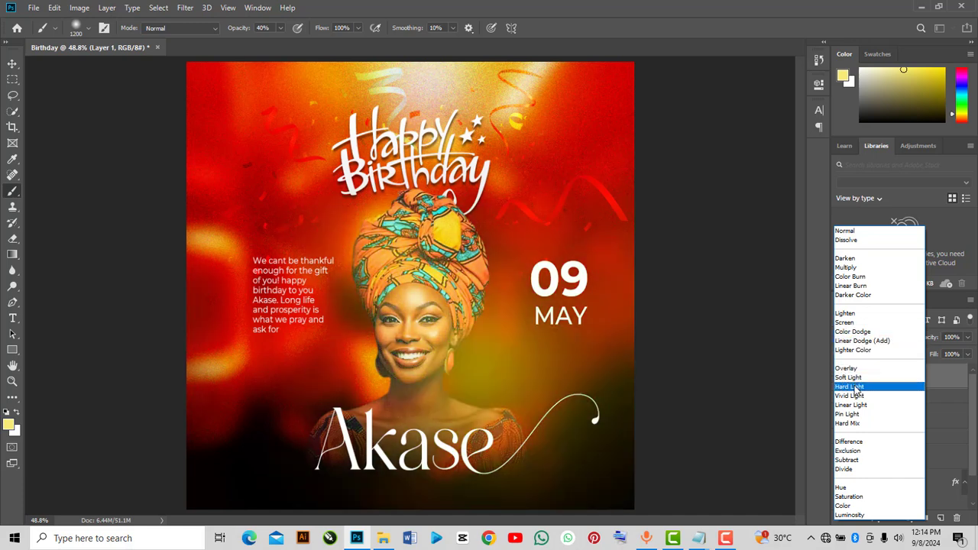
{"action": "left_click", "coordinate": [850, 386]}
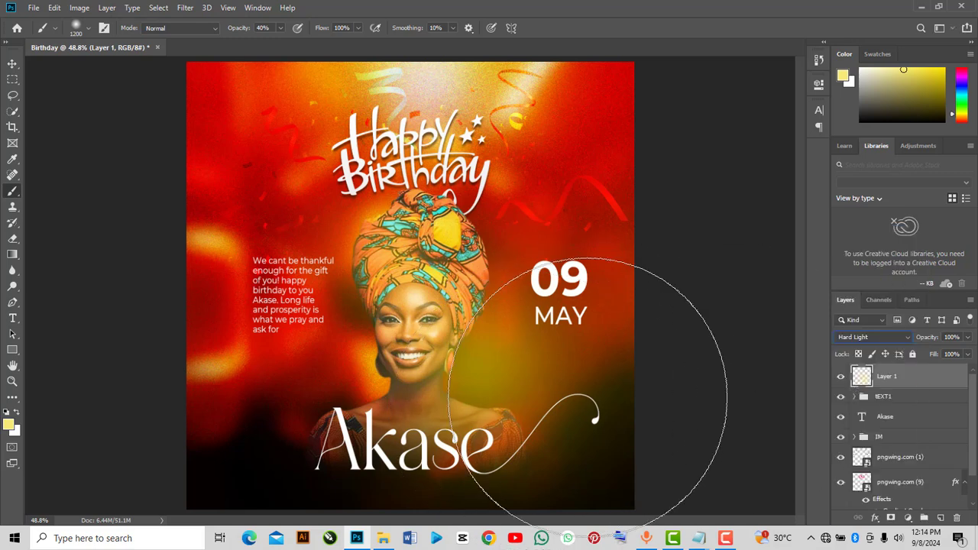
{"action": "key", "text": "ctrl+z"}
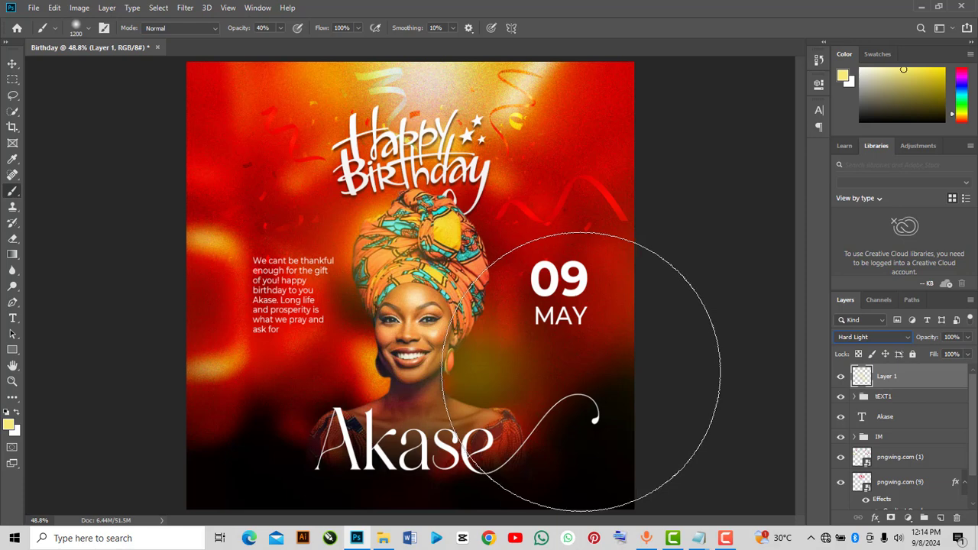
Paint more yellow glow around the lower right of the portrait with brush sizes of 448 px and 1100 px
{"action": "left_click", "coordinate": [89, 29]}
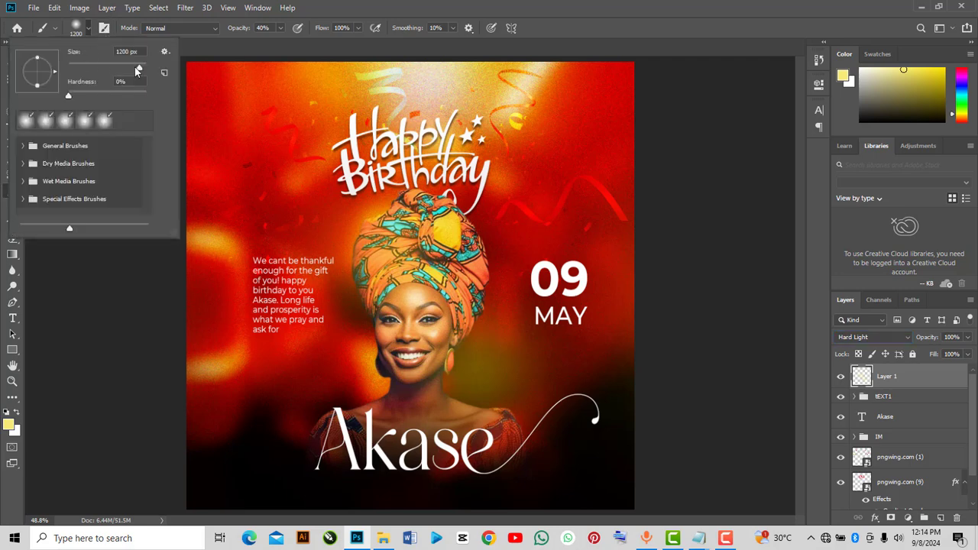
{"action": "left_click", "coordinate": [137, 67]}
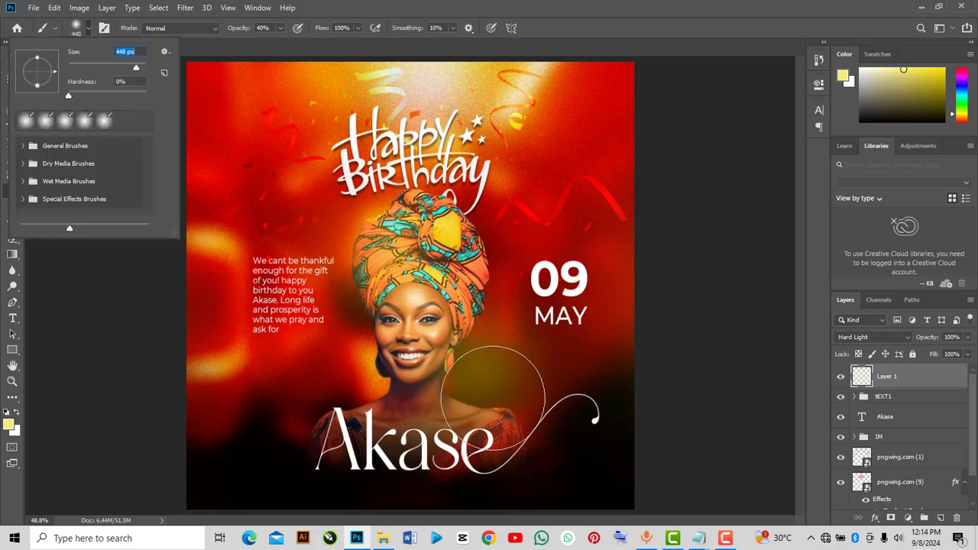
{"action": "left_click", "coordinate": [520, 389]}
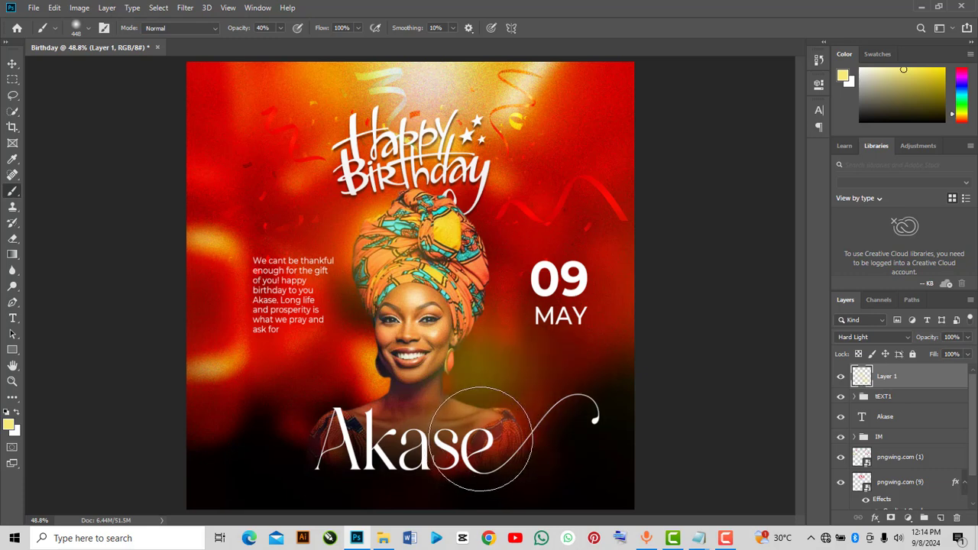
{"action": "right_click", "coordinate": [272, 250]}
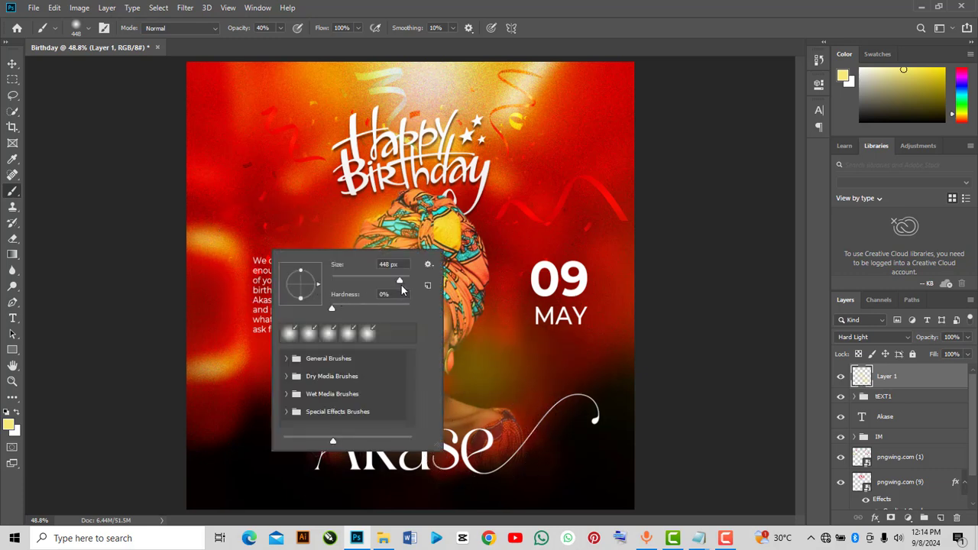
{"action": "left_click_drag", "start_coordinate": [401, 264], "coordinate": [371, 263]}
{"action": "type", "text": "1100"}
{"action": "key", "text": "Return"}
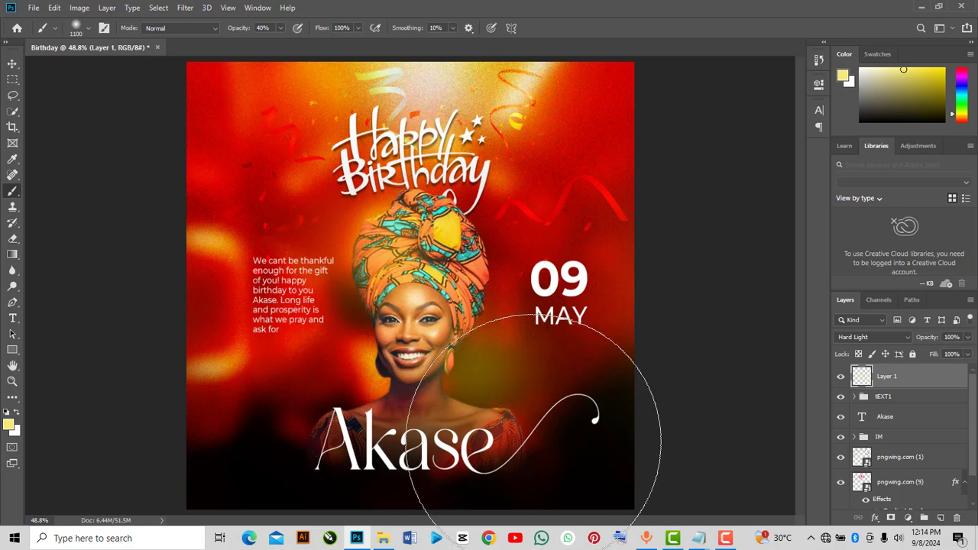
{"action": "left_click", "coordinate": [546, 428]}
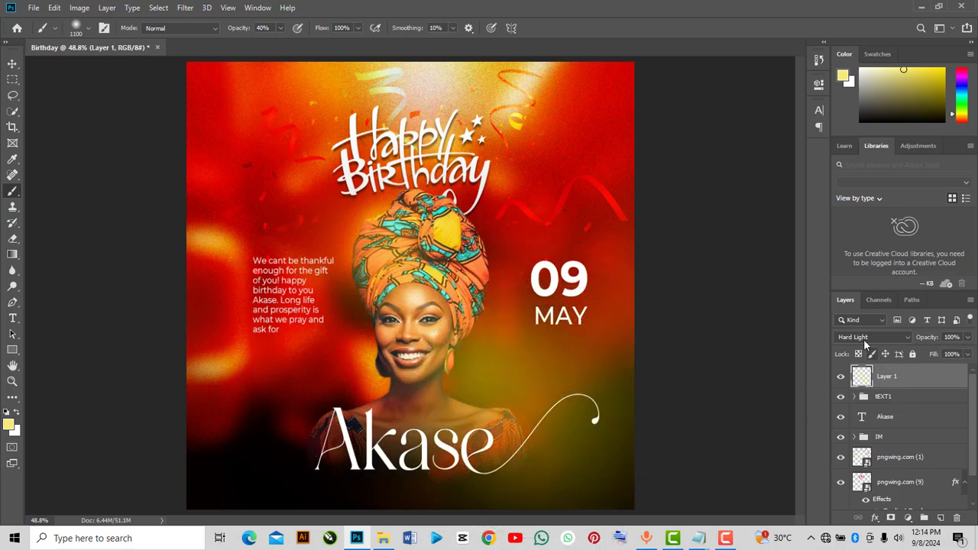
Group the yellow glow layer and the Akase text layer together into a new group
{"action": "left_click", "coordinate": [12, 63]}
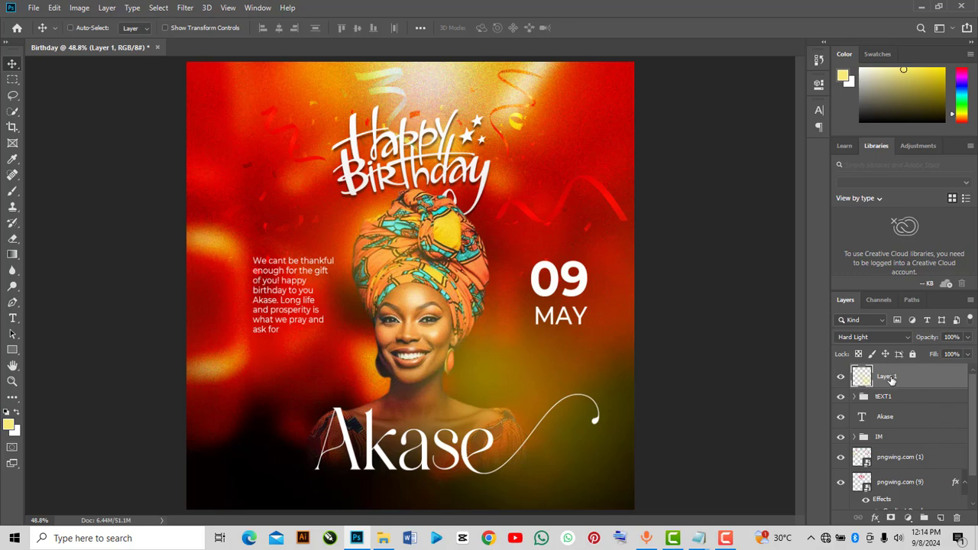
{"action": "left_click", "coordinate": [892, 419], "text": "ctrl"}
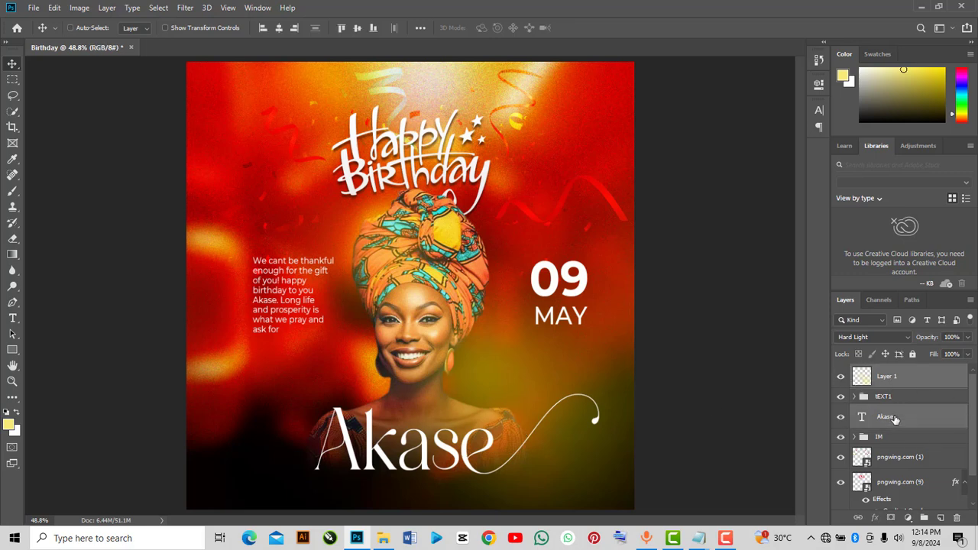
{"action": "key", "text": "ctrl+g"}
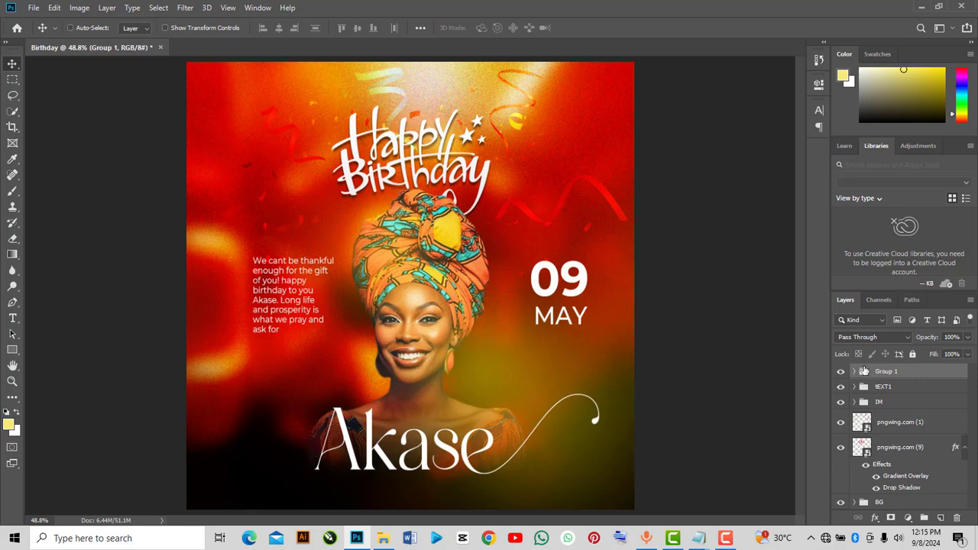
{"action": "left_click", "coordinate": [726, 539]}
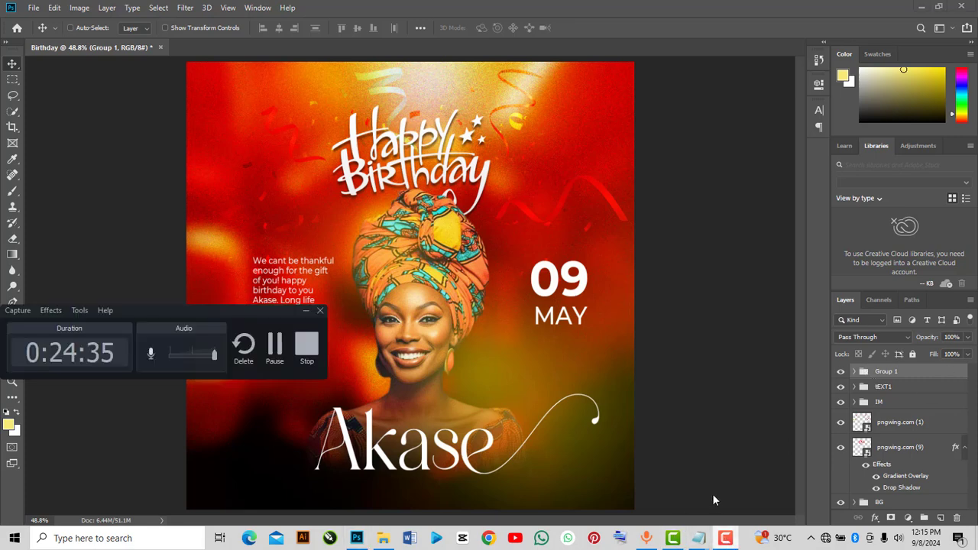